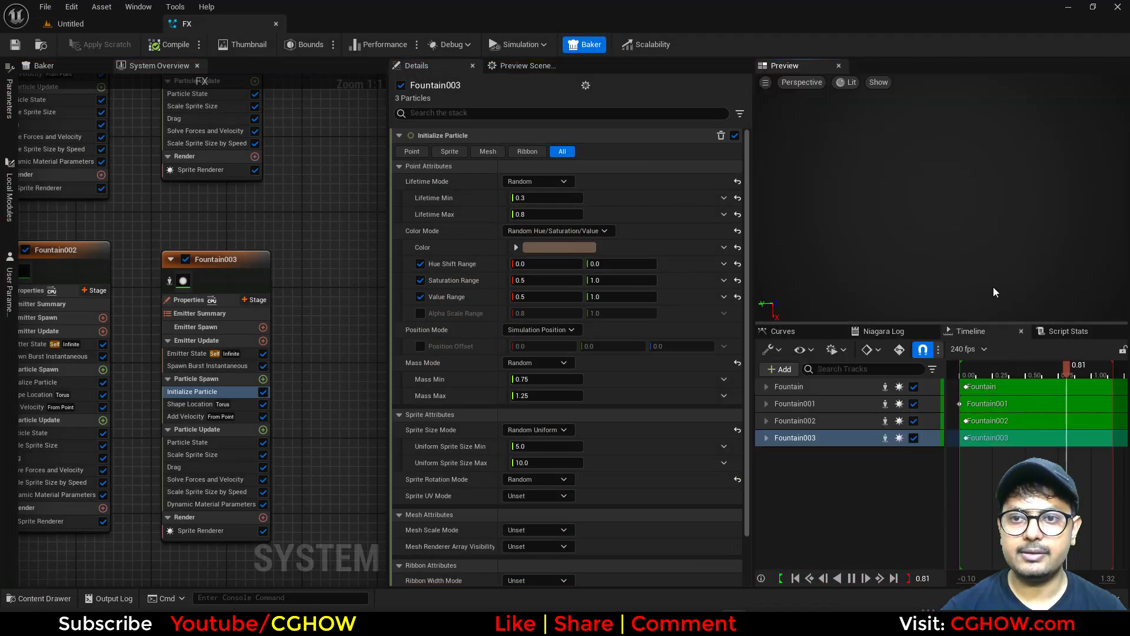
# Close the FX system editor and create a folder named tutr inside toon_explosion.
pyautogui.scroll(-5, 314, 341)
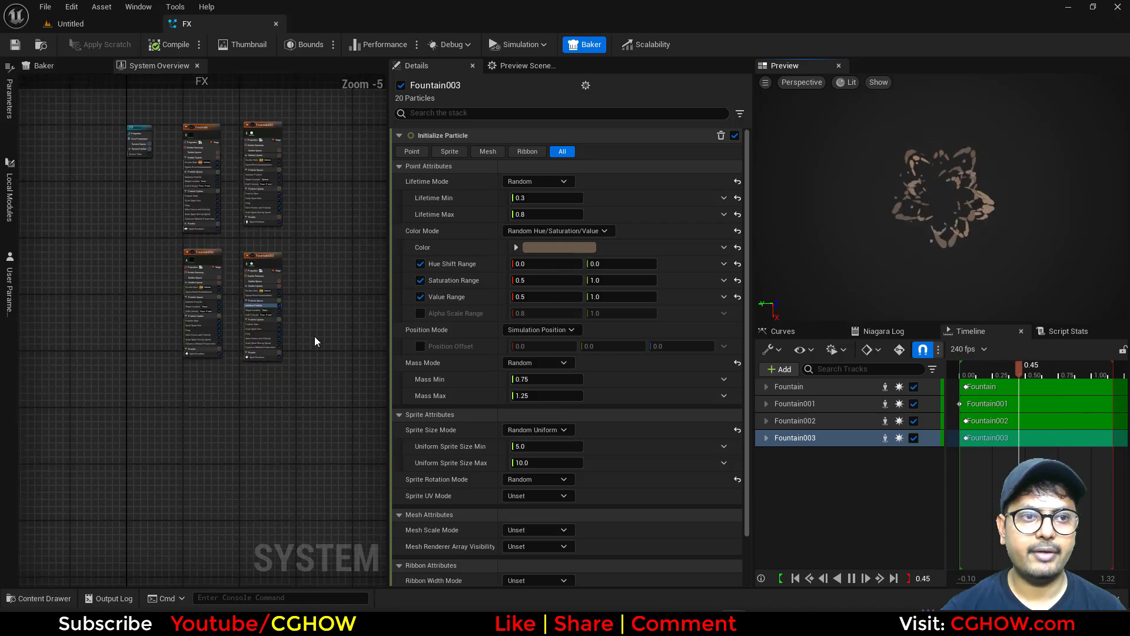
pyautogui.moveTo(324, 285); pyautogui.dragTo(296, 360, button='right')
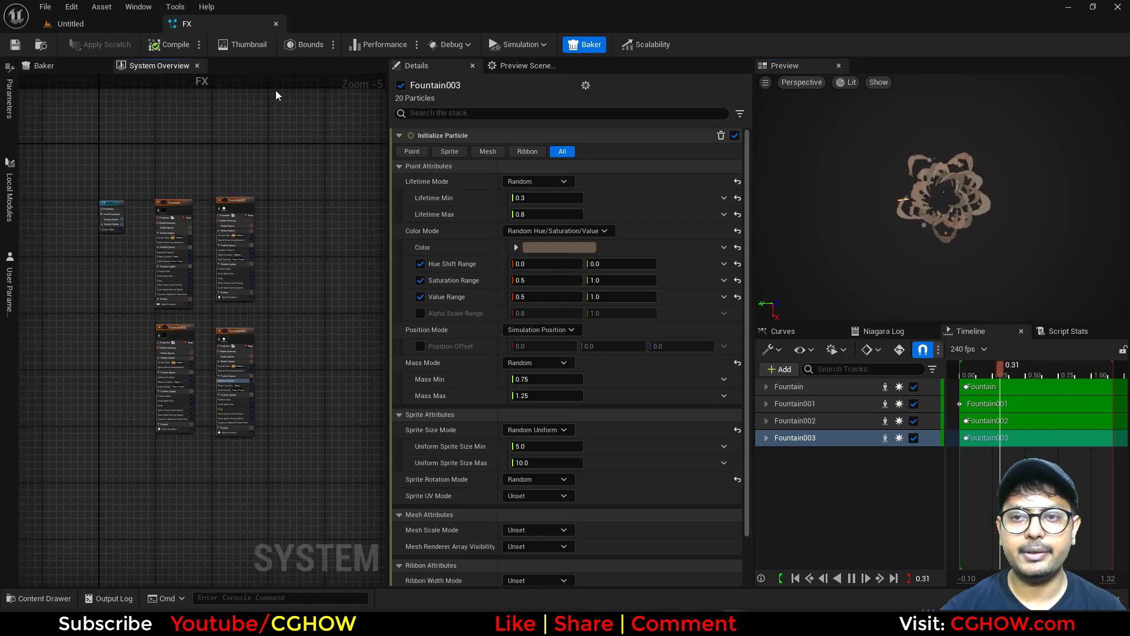
pyautogui.click(275, 24)
pyautogui.rightClick(546, 431)
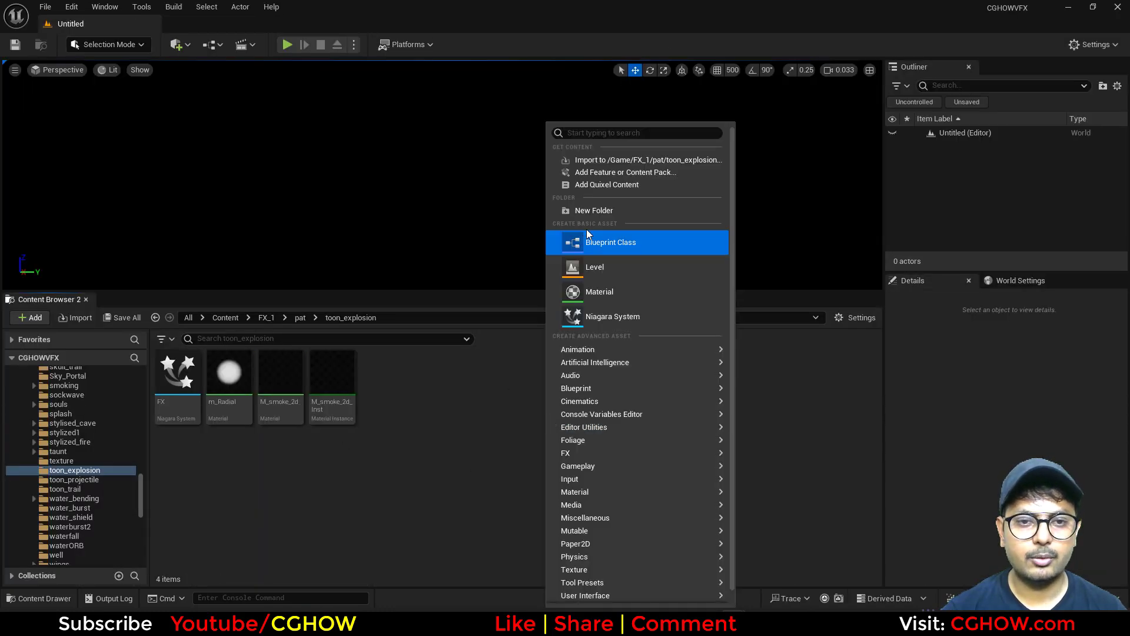
pyautogui.click(623, 206)
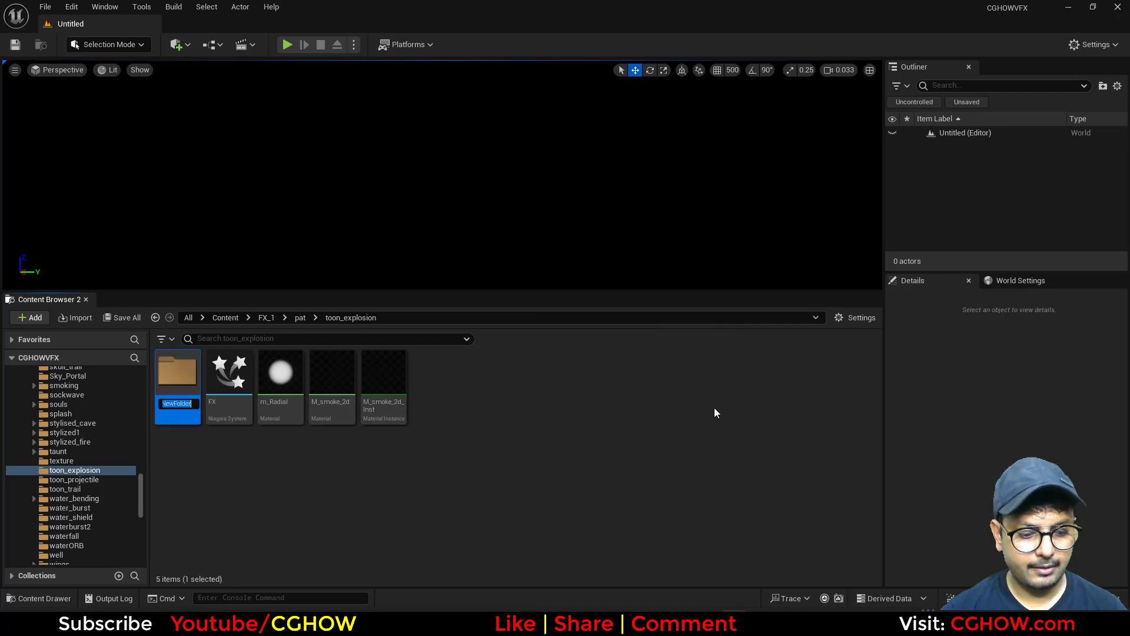
pyautogui.write('tutr')
pyautogui.press('Return')
pyautogui.press('Return')
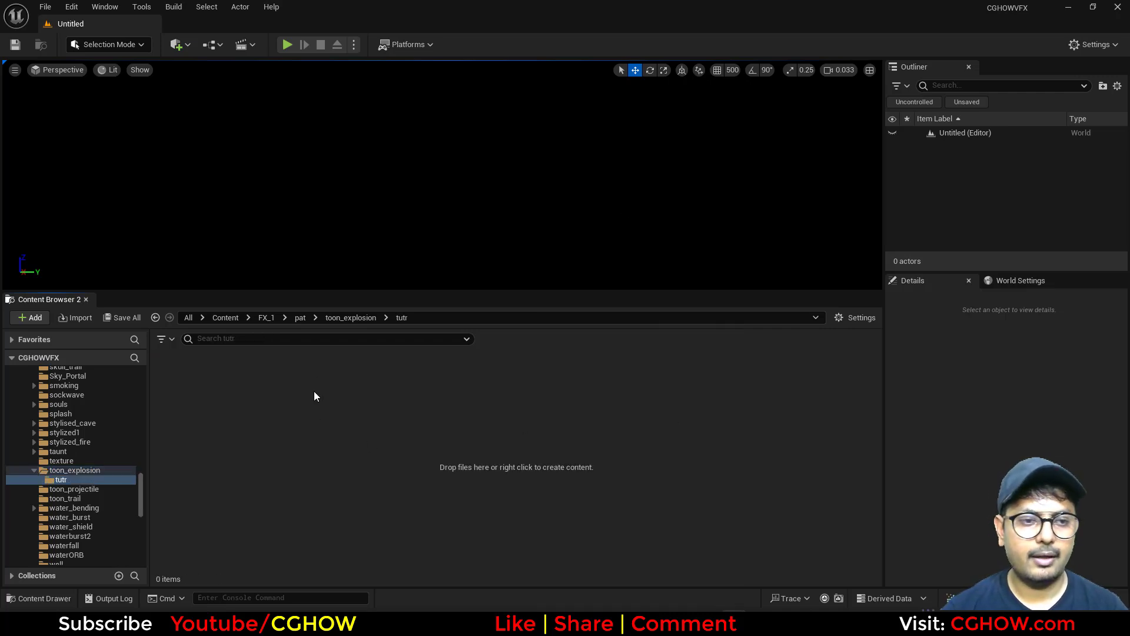
# Create a new material named m_smoke inside the tutr folder.
pyautogui.rightClick(314, 433)
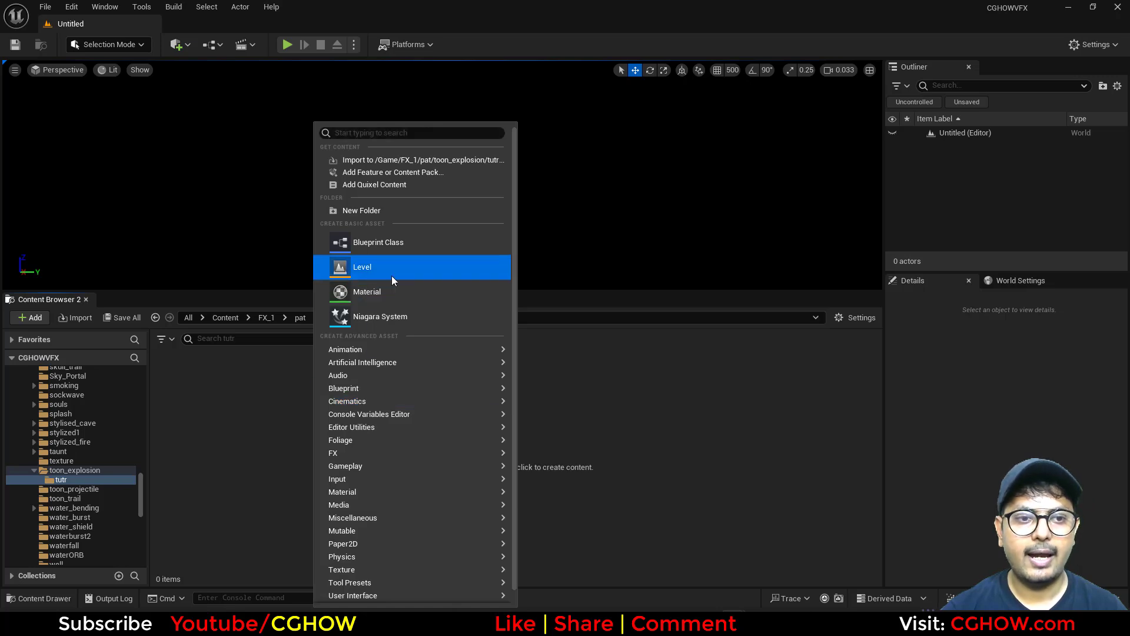
pyautogui.click(250, 387)
pyautogui.rightClick(345, 422)
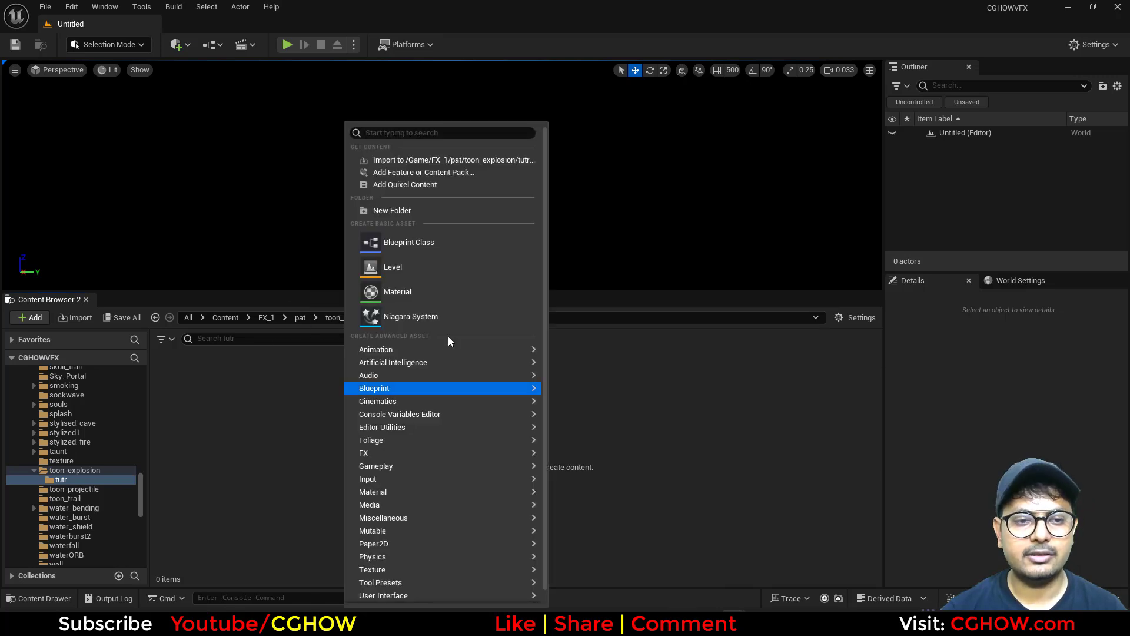
pyautogui.click(448, 293)
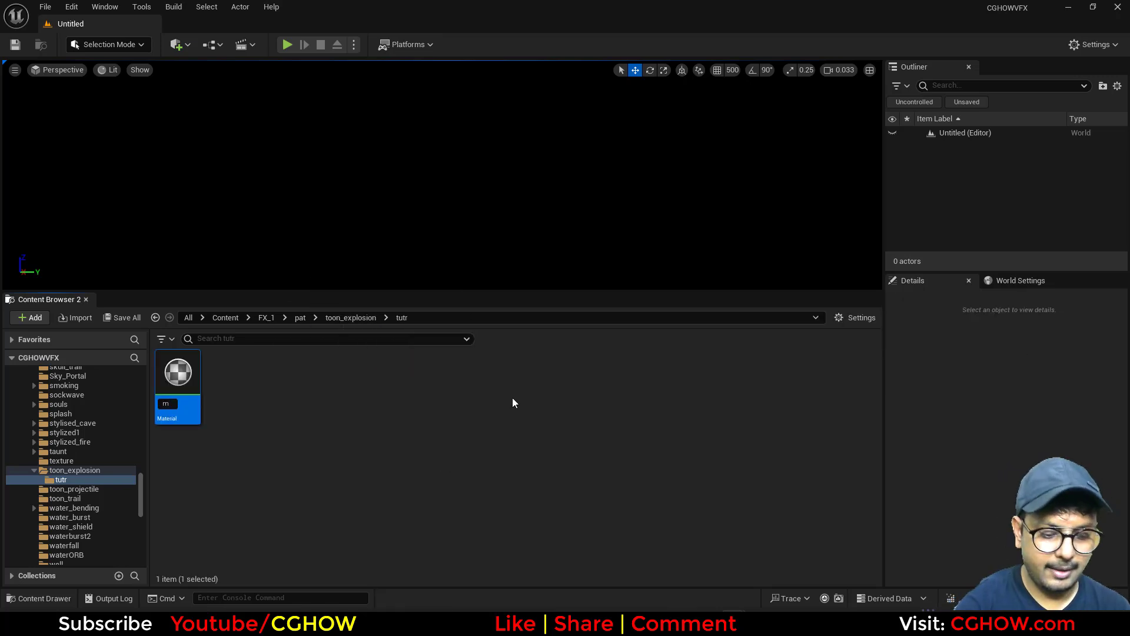
pyautogui.press('Return')
pyautogui.press('Return')
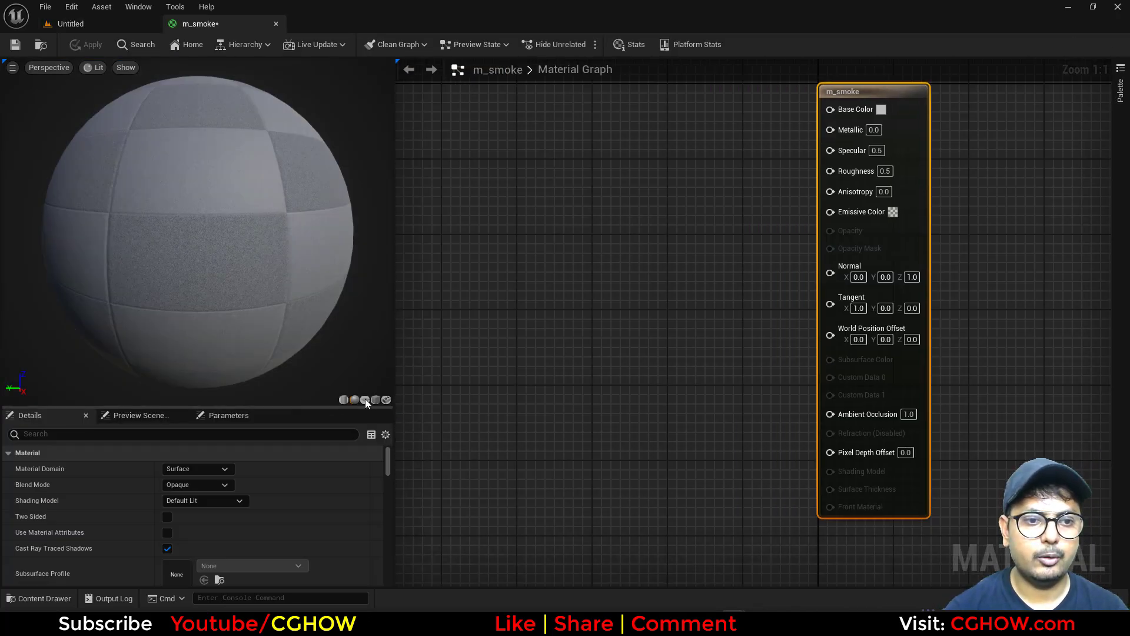
# Preview m_smoke on a plane and make it Unlit, Translucent and Two Sided.
pyautogui.click(365, 400)
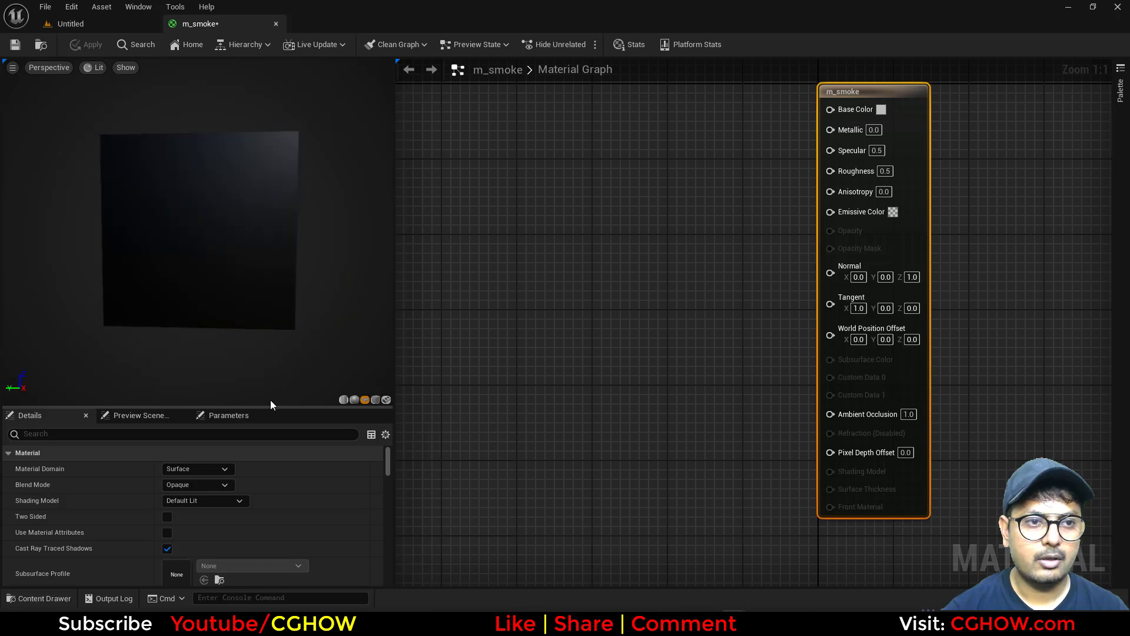
pyautogui.click(232, 501)
pyautogui.click(181, 356)
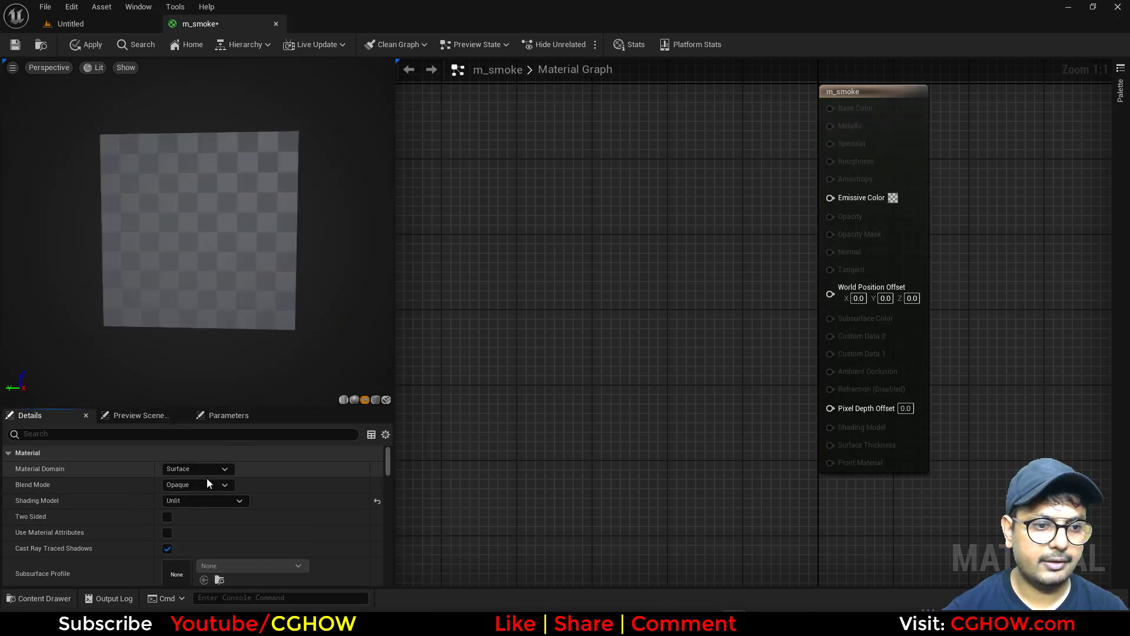
pyautogui.click(207, 479)
pyautogui.press('Escape')
pyautogui.click(167, 516)
# Add two stacked RadialGradientExponential nodes and preview each one.
pyautogui.moveTo(899, 164); pyautogui.dragTo(974, 183)
pyautogui.rightClick(585, 182)
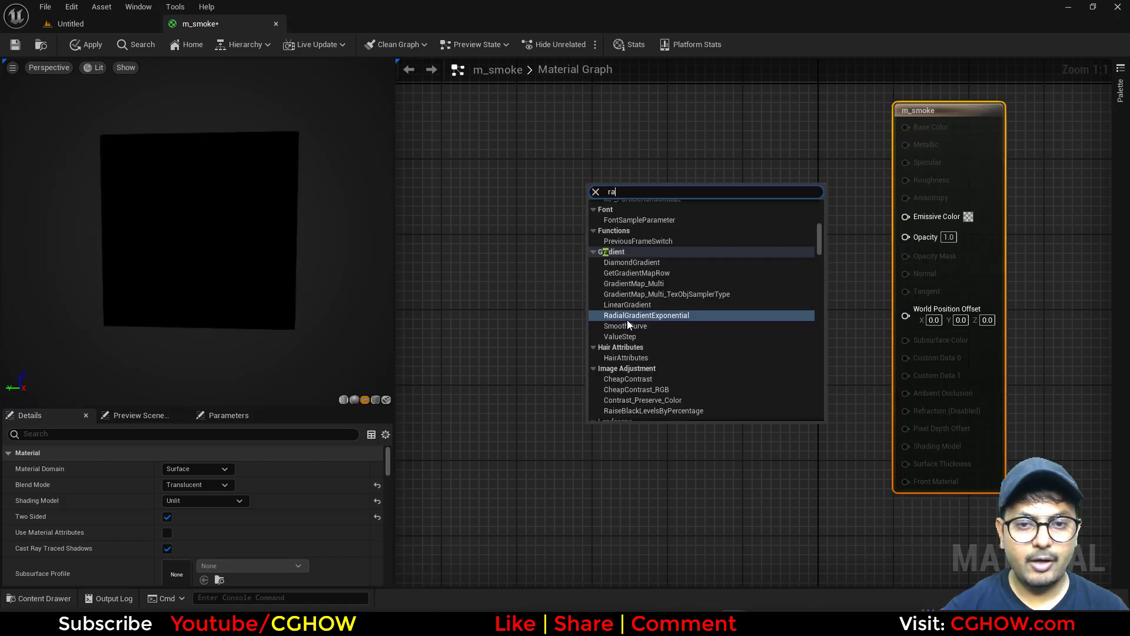
pyautogui.press('Escape')
pyautogui.moveTo(716, 253); pyautogui.dragTo(648, 237)
pyautogui.hotkey('ctrl', 'd')
pyautogui.moveTo(644, 402); pyautogui.dragTo(654, 400)
pyautogui.click(677, 239)
pyautogui.press('space')
pyautogui.click(657, 382)
pyautogui.press('space')
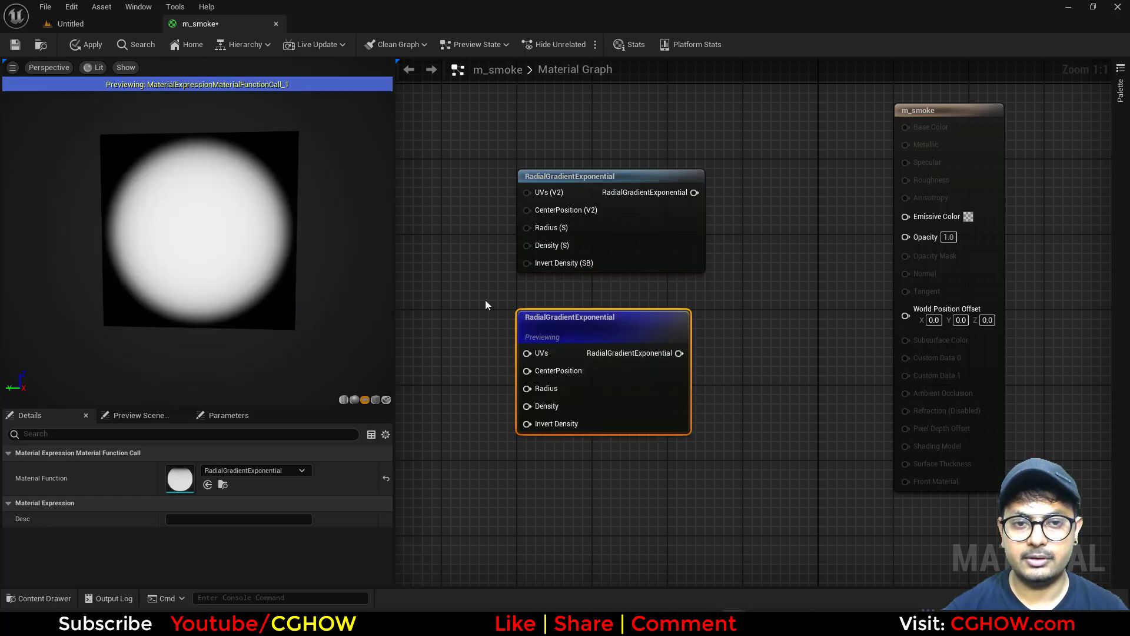
pyautogui.moveTo(696, 248); pyautogui.dragTo(726, 233, button='right')
pyautogui.moveTo(728, 183); pyautogui.dragTo(797, 241)
pyautogui.click(744, 319)
# Feed a Constant2Vector of 0.5, 0.6 into the lower gradient's CenterPosition.
pyautogui.click(563, 312)
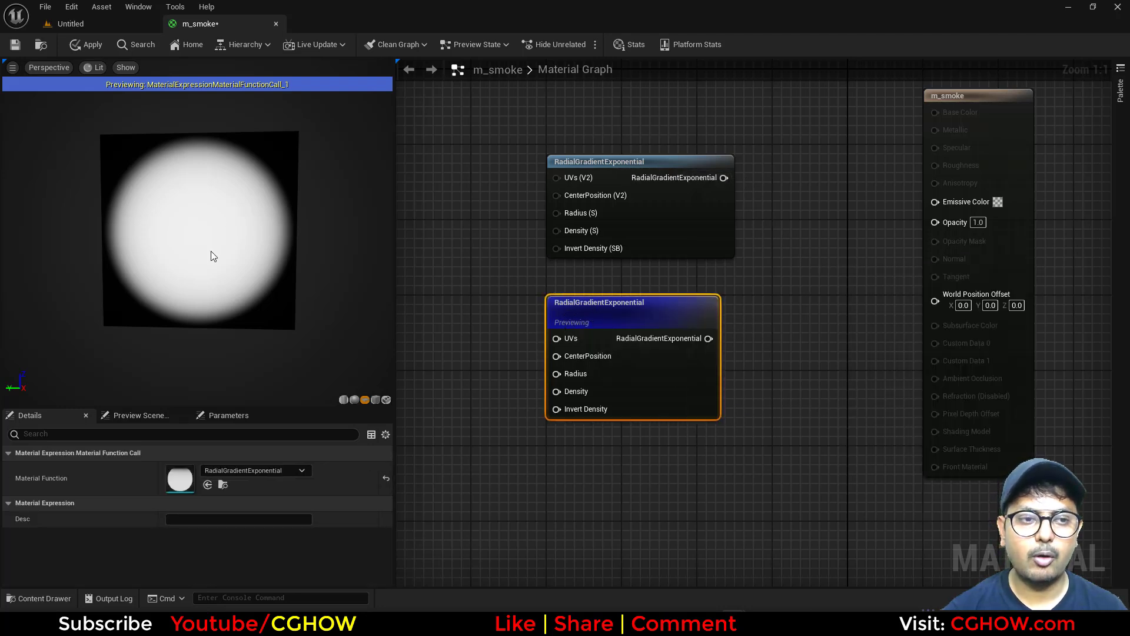
pyautogui.moveTo(469, 377); pyautogui.dragTo(543, 359, button='right')
pyautogui.press('2')
pyautogui.click(506, 325)
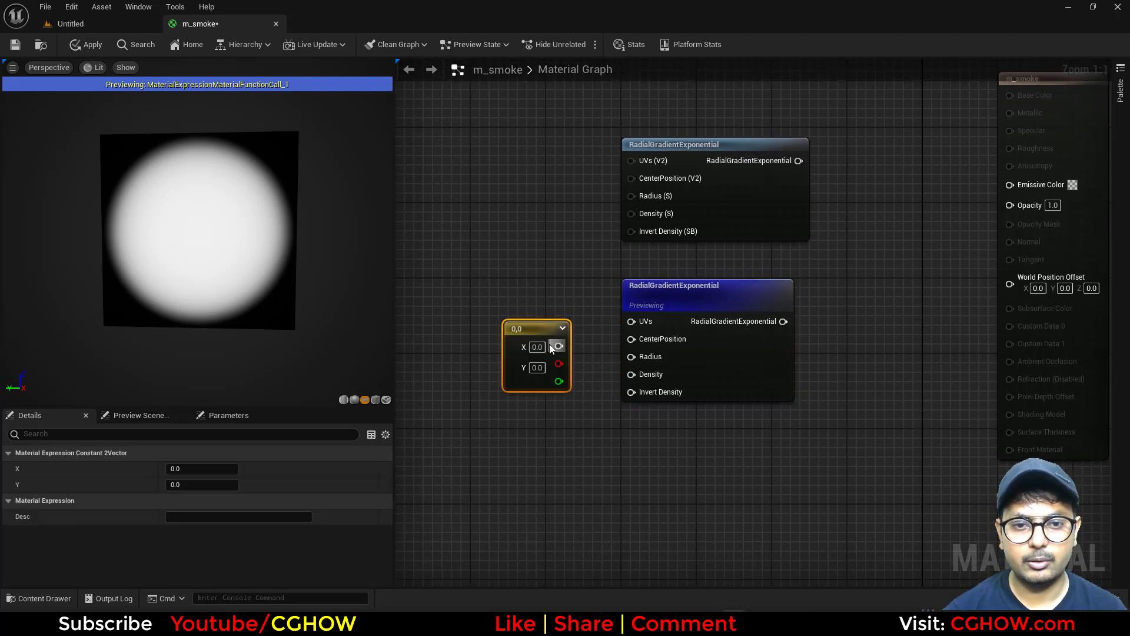
pyautogui.moveTo(546, 404); pyautogui.dragTo(550, 406)
pyautogui.click(582, 367)
pyautogui.moveTo(557, 346); pyautogui.dragTo(631, 339)
pyautogui.click(537, 347)
pyautogui.write('.5')
pyautogui.press('Tab')
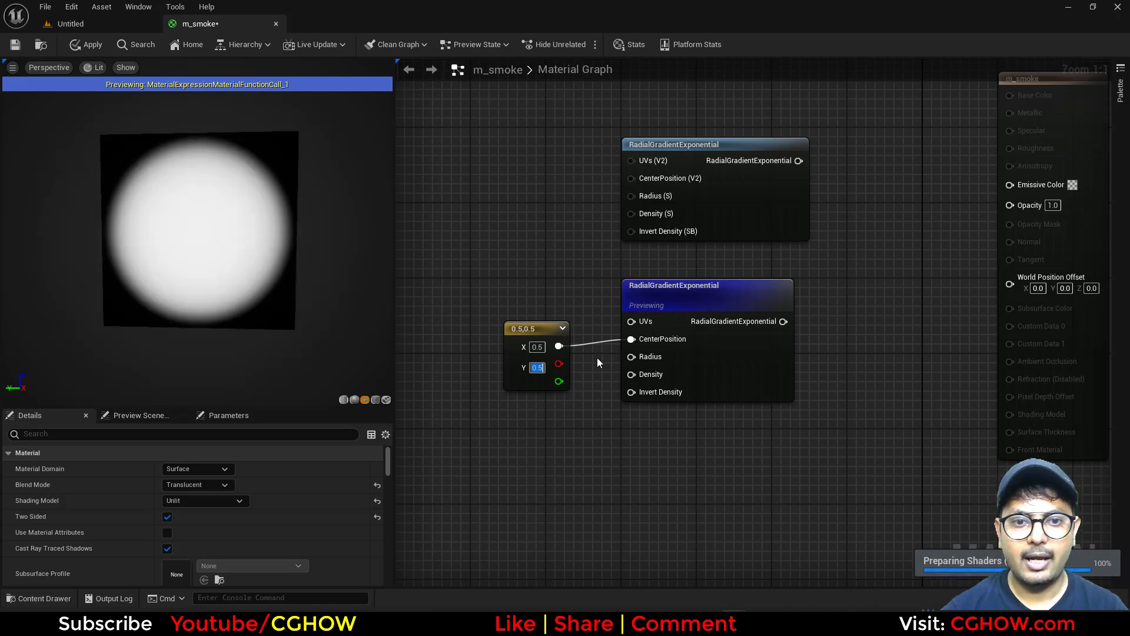
pyautogui.write('.6')
pyautogui.press('Return')
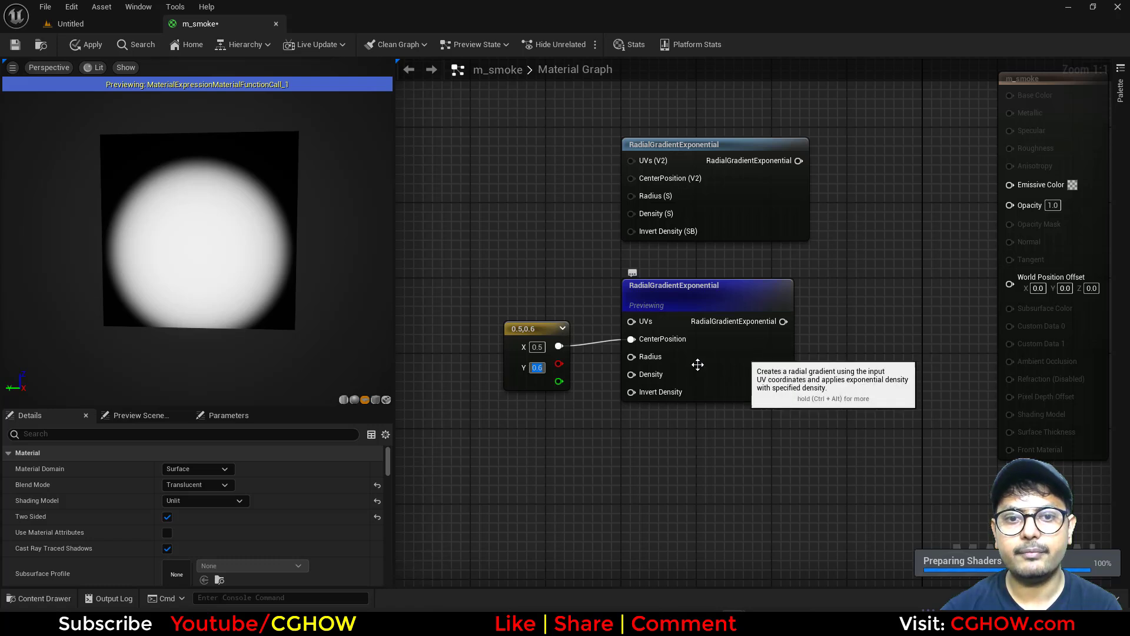
# Subtract the lower radial gradient from the upper one and preview the result.
pyautogui.moveTo(833, 262); pyautogui.dragTo(726, 317, button='right')
pyautogui.click(656, 255)
pyautogui.press('space')
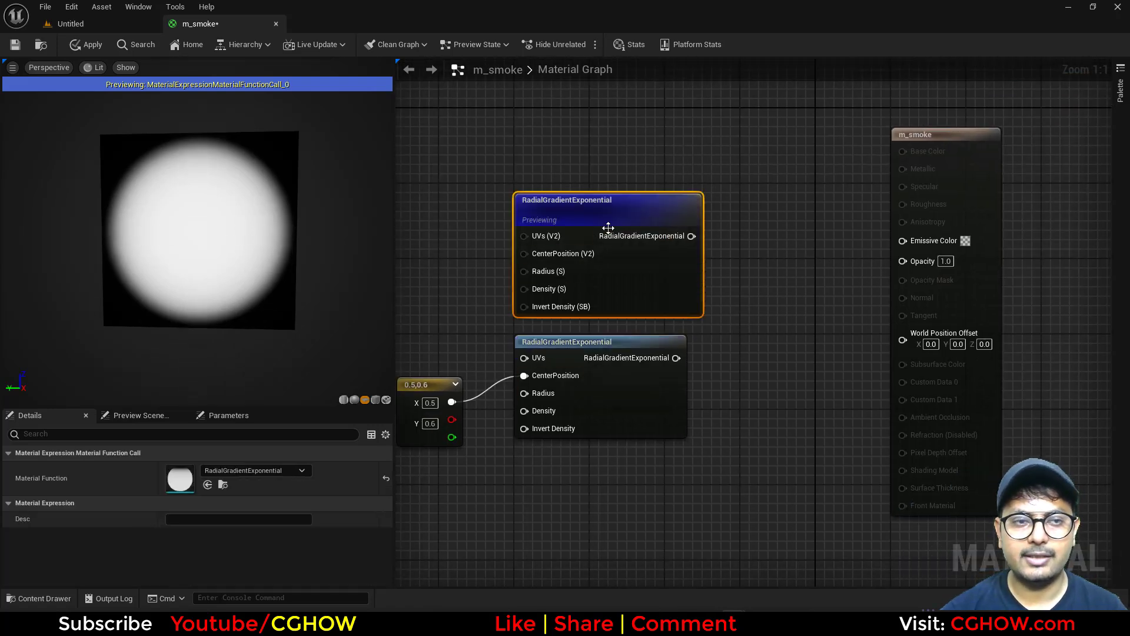
pyautogui.moveTo(691, 235); pyautogui.dragTo(737, 280)
pyautogui.write('-')
pyautogui.click(764, 399)
pyautogui.moveTo(676, 357); pyautogui.dragTo(751, 347)
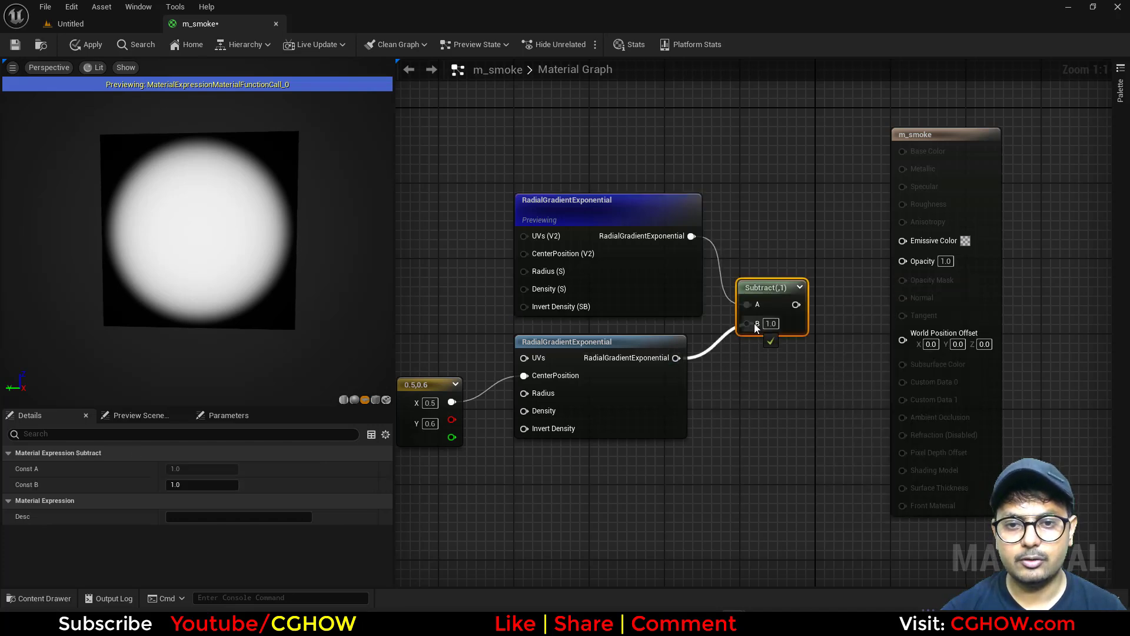
pyautogui.press('space')
pyautogui.moveTo(463, 308); pyautogui.dragTo(547, 289, button='right')
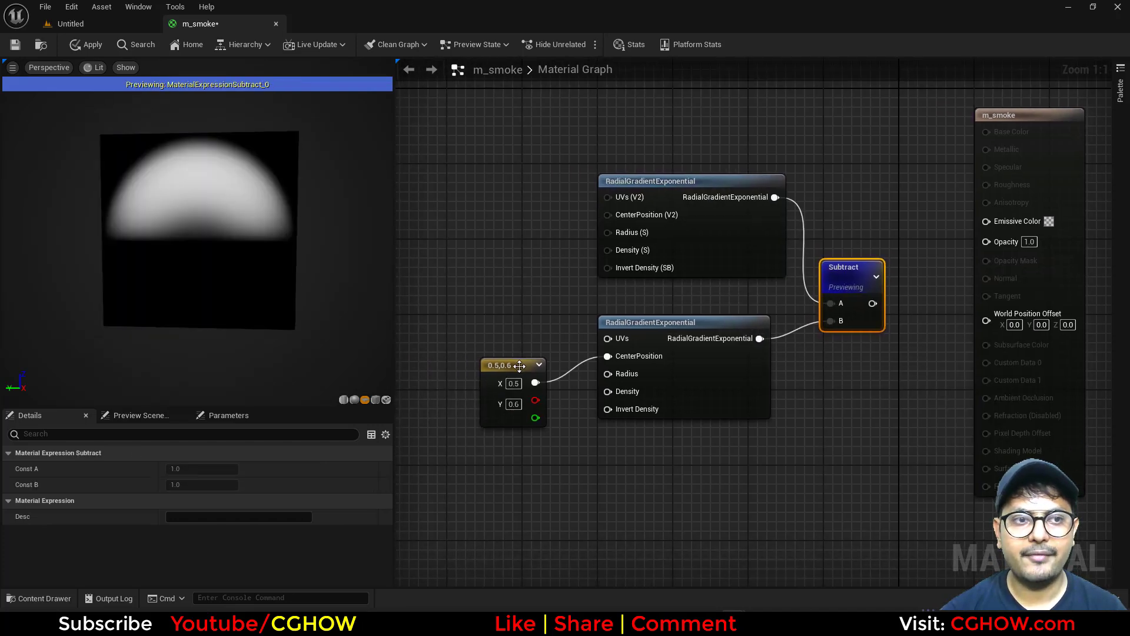
pyautogui.moveTo(520, 362); pyautogui.dragTo(494, 367)
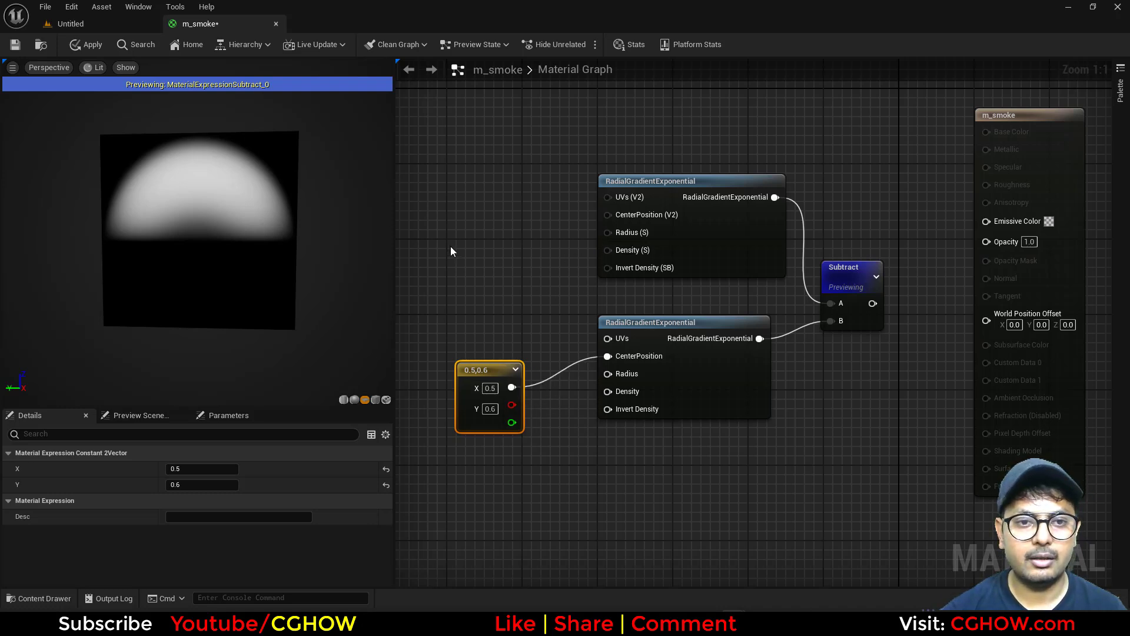
# Create a density parameter with default 10 driving both gradients' Density inputs.
pyautogui.click(497, 259)
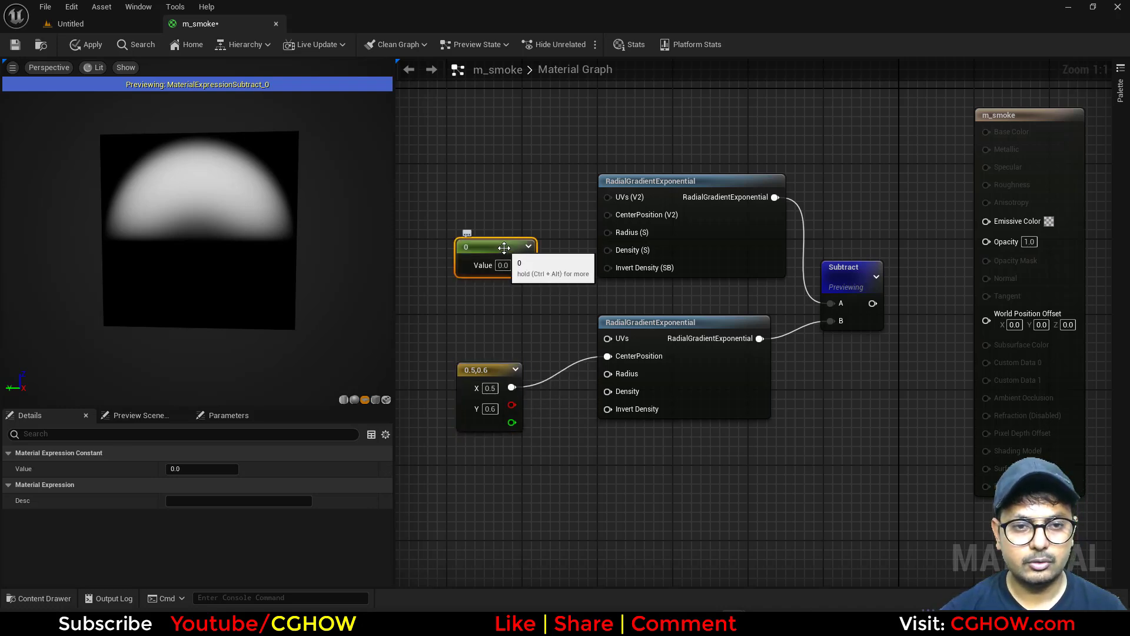
pyautogui.rightClick(504, 252)
pyautogui.click(563, 291)
pyautogui.write('density')
pyautogui.press('Return')
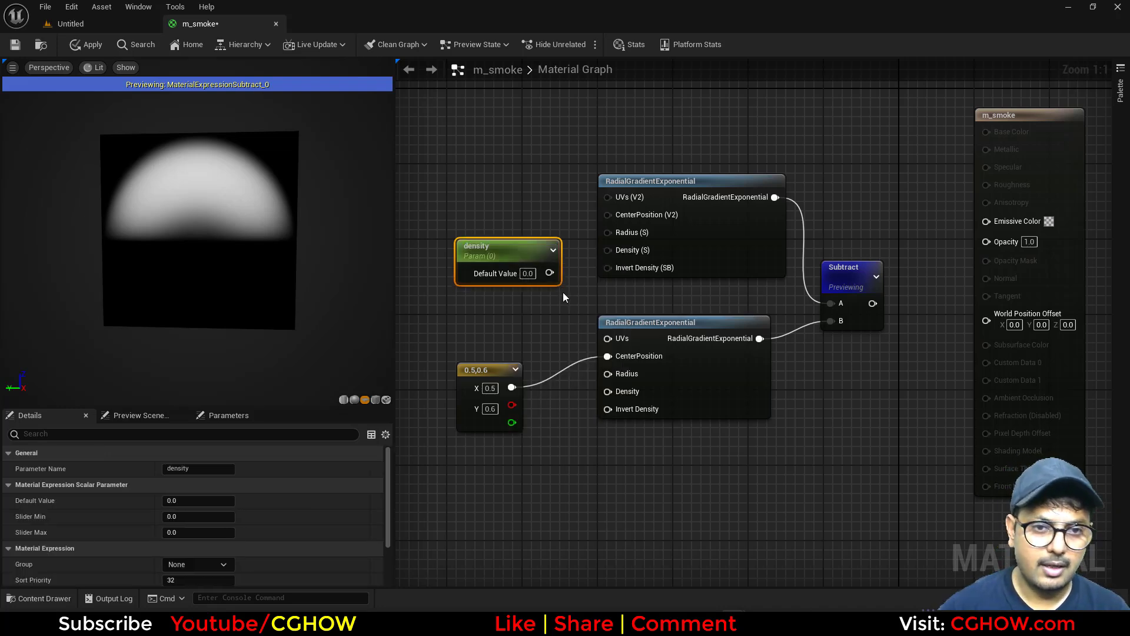
pyautogui.moveTo(550, 273); pyautogui.dragTo(607, 250)
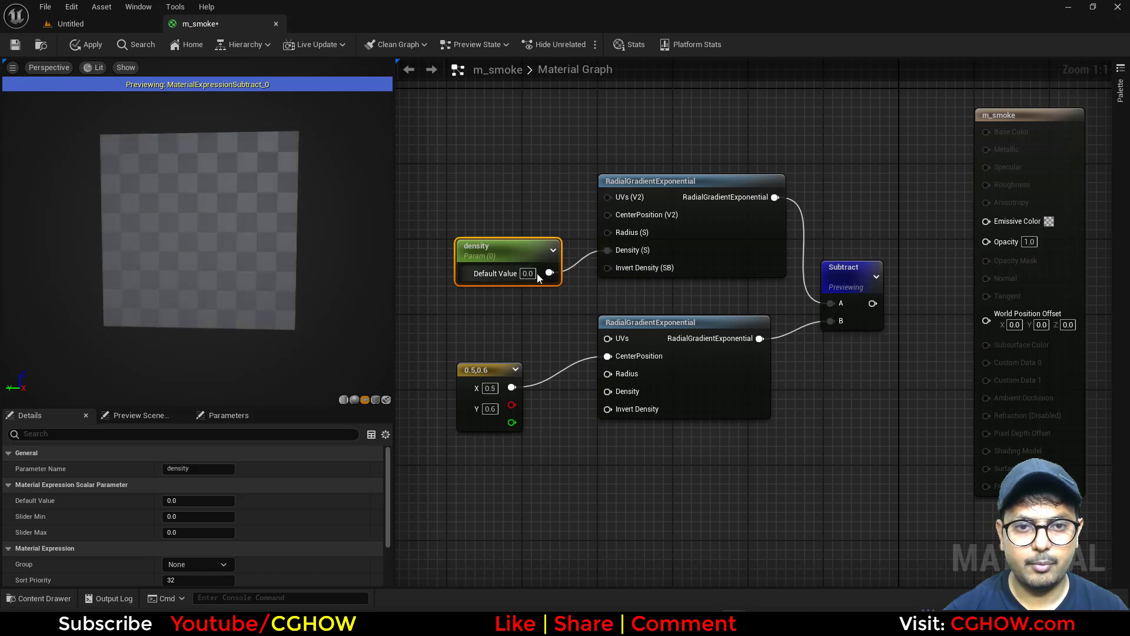
pyautogui.moveTo(607, 391); pyautogui.dragTo(549, 272)
pyautogui.write('10')
pyautogui.press('Return')
# Move the five material nodes lower in the graph.
pyautogui.click(628, 494)
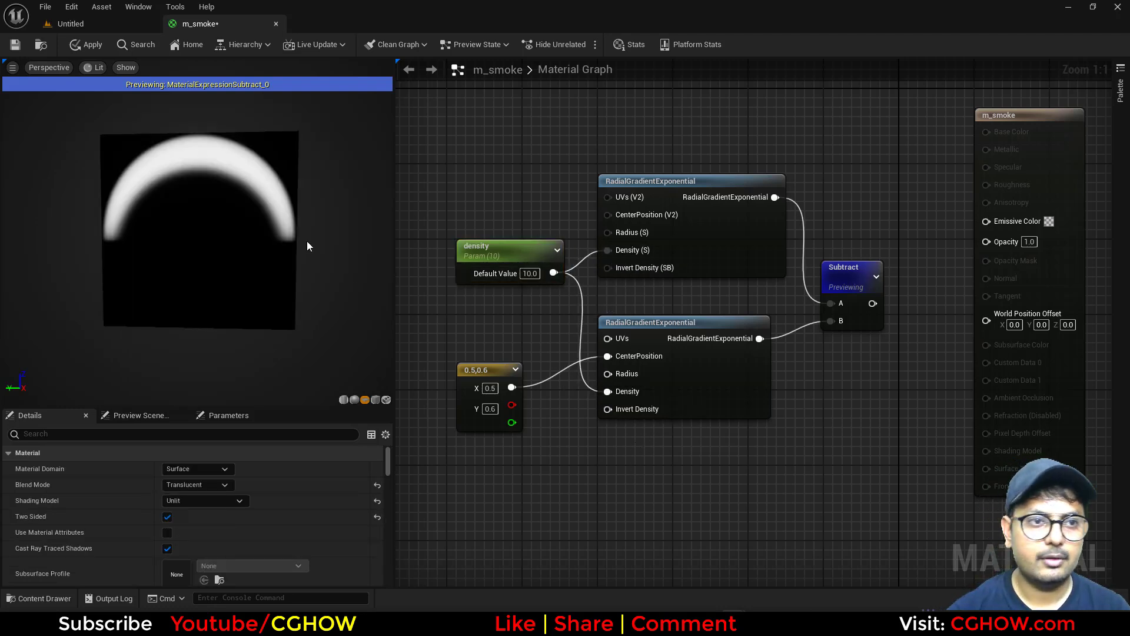
pyautogui.moveTo(868, 262); pyautogui.dragTo(859, 292, button='right')
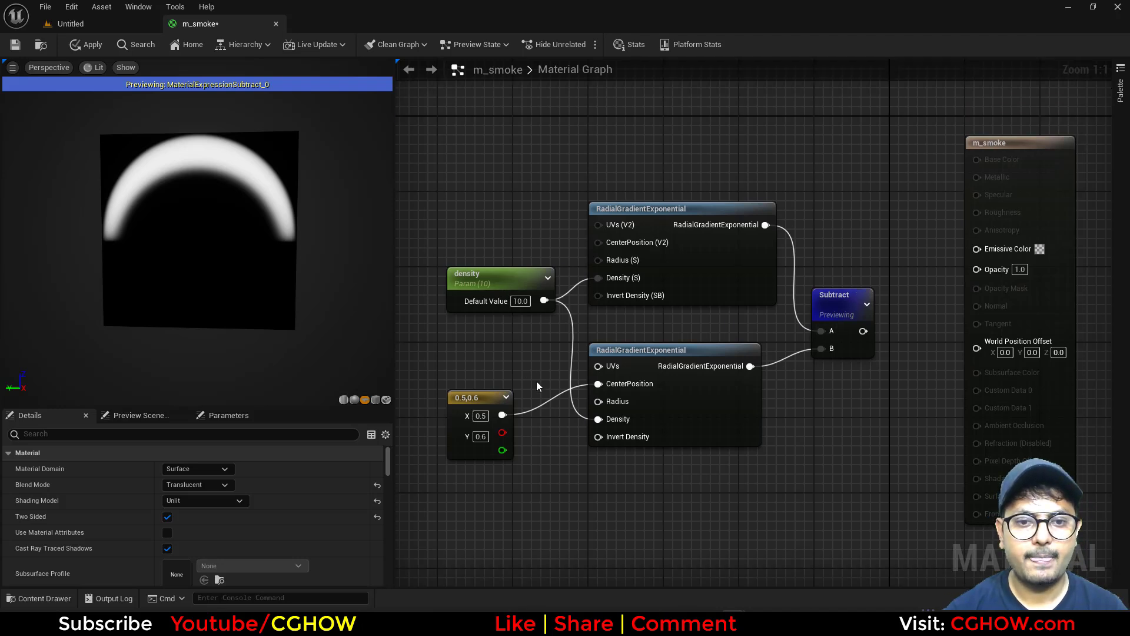
pyautogui.moveTo(545, 390); pyautogui.dragTo(456, 406, button='right')
pyautogui.moveTo(774, 346); pyautogui.dragTo(828, 377)
pyautogui.scroll(-2, 828, 377)
pyautogui.moveTo(472, 185); pyautogui.dragTo(817, 435)
pyautogui.click(815, 275)
pyautogui.moveTo(433, 184); pyautogui.dragTo(796, 478)
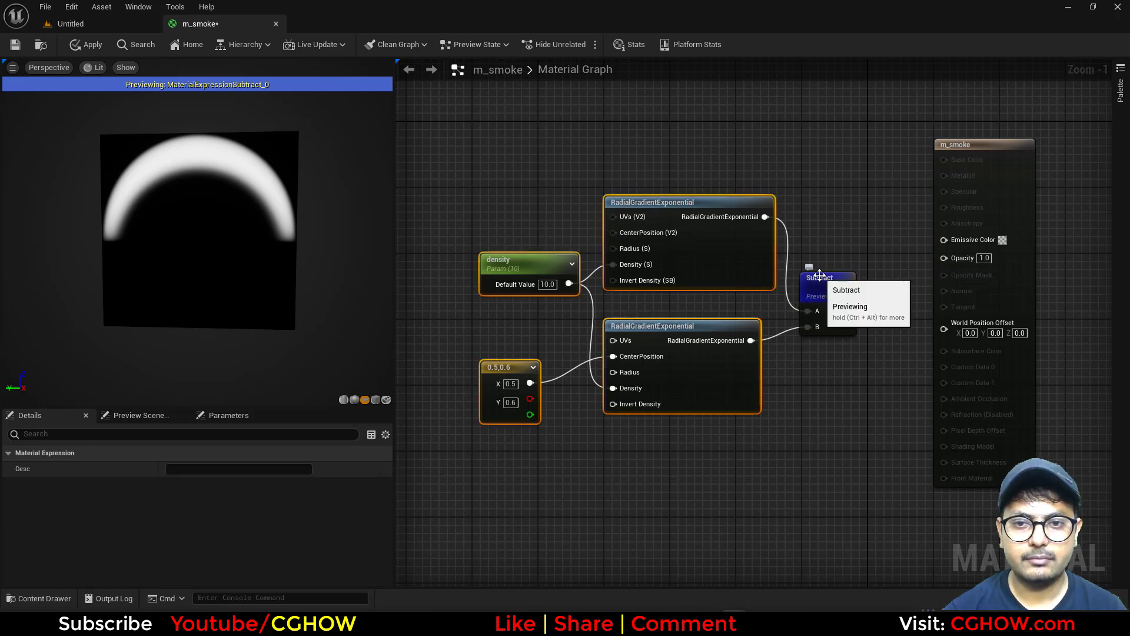
pyautogui.moveTo(429, 172); pyautogui.dragTo(817, 342)
pyautogui.moveTo(775, 201); pyautogui.dragTo(751, 412)
pyautogui.moveTo(574, 196); pyautogui.dragTo(694, 325, button='right')
pyautogui.moveTo(636, 242); pyautogui.dragTo(588, 159, button='right')
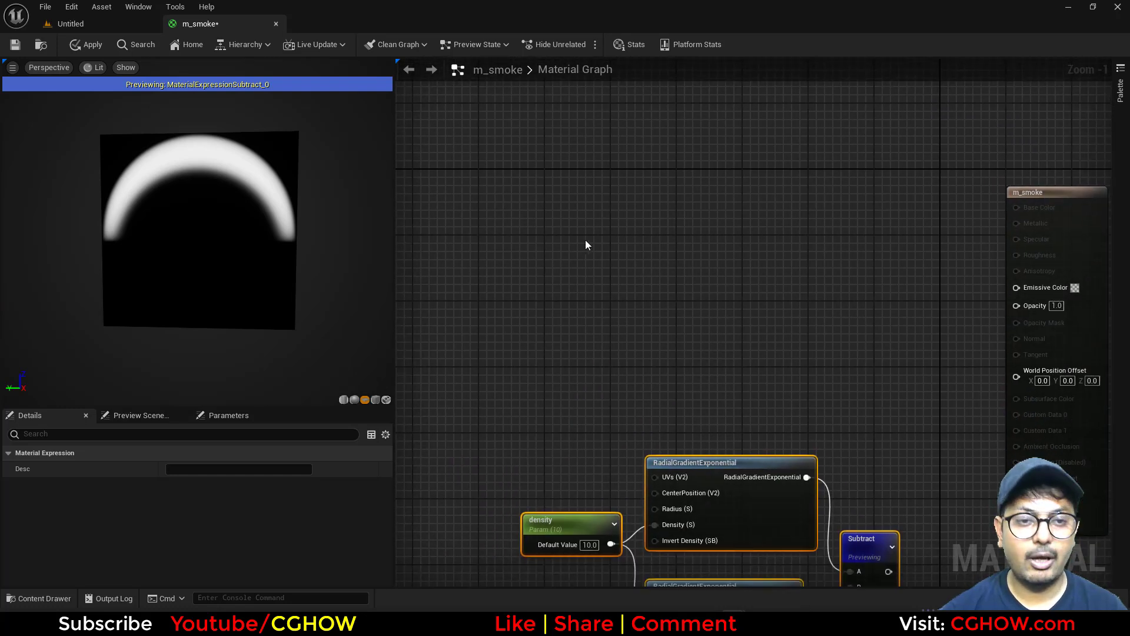
# Add a Noise node, preview it, and set its Scale to 0.01.
pyautogui.rightClick(636, 205)
pyautogui.write('nois')
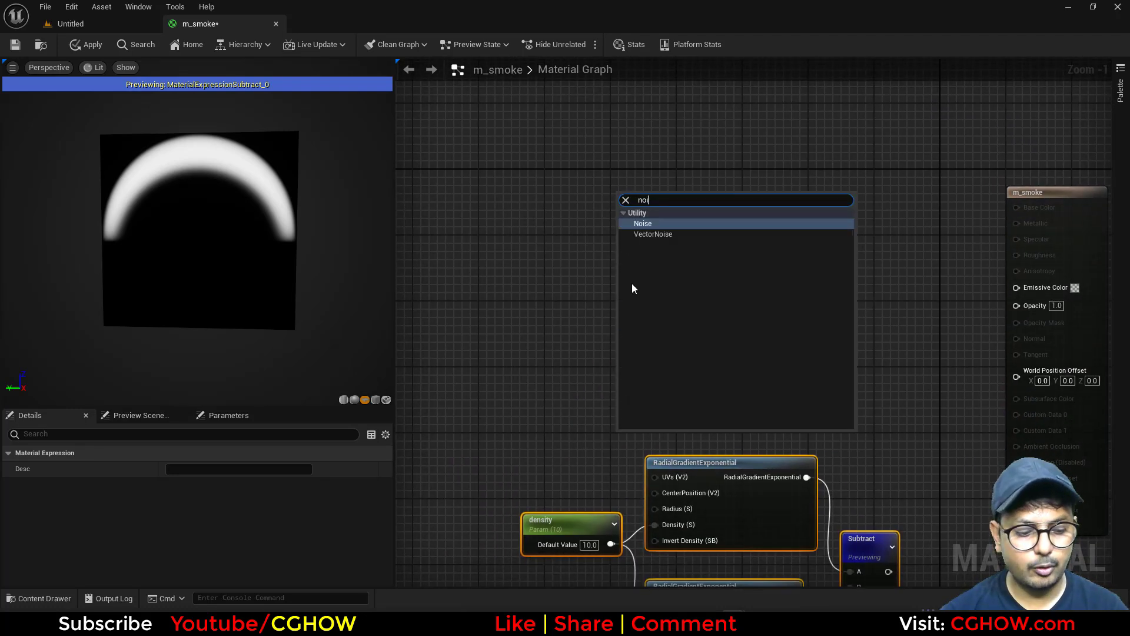
pyautogui.click(656, 227)
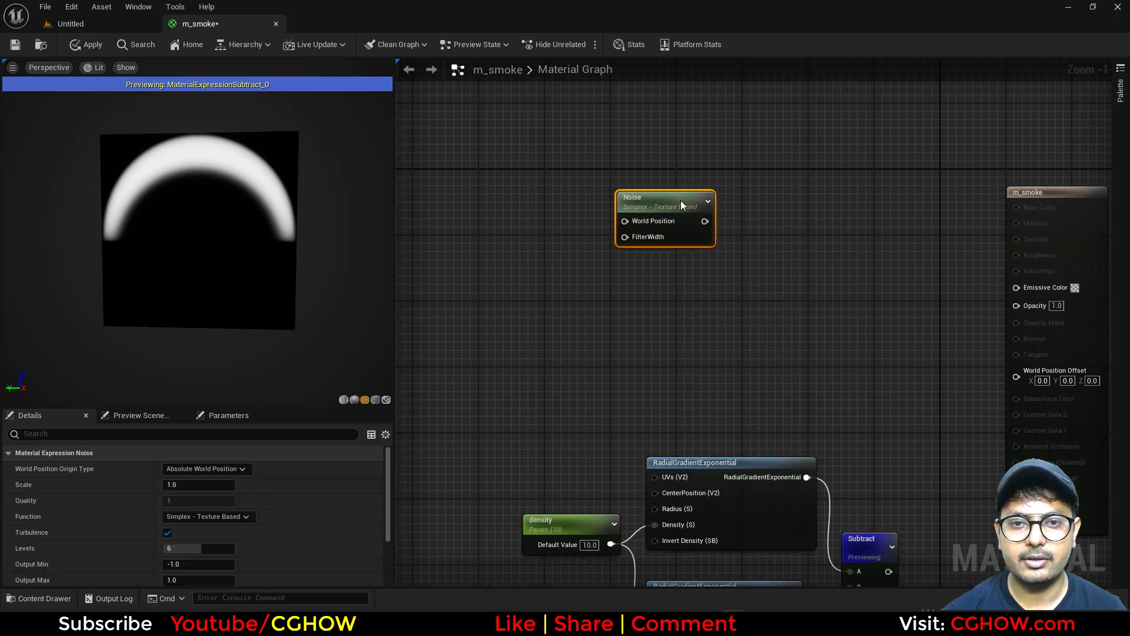
pyautogui.moveTo(687, 227); pyautogui.dragTo(712, 290)
pyautogui.press('space')
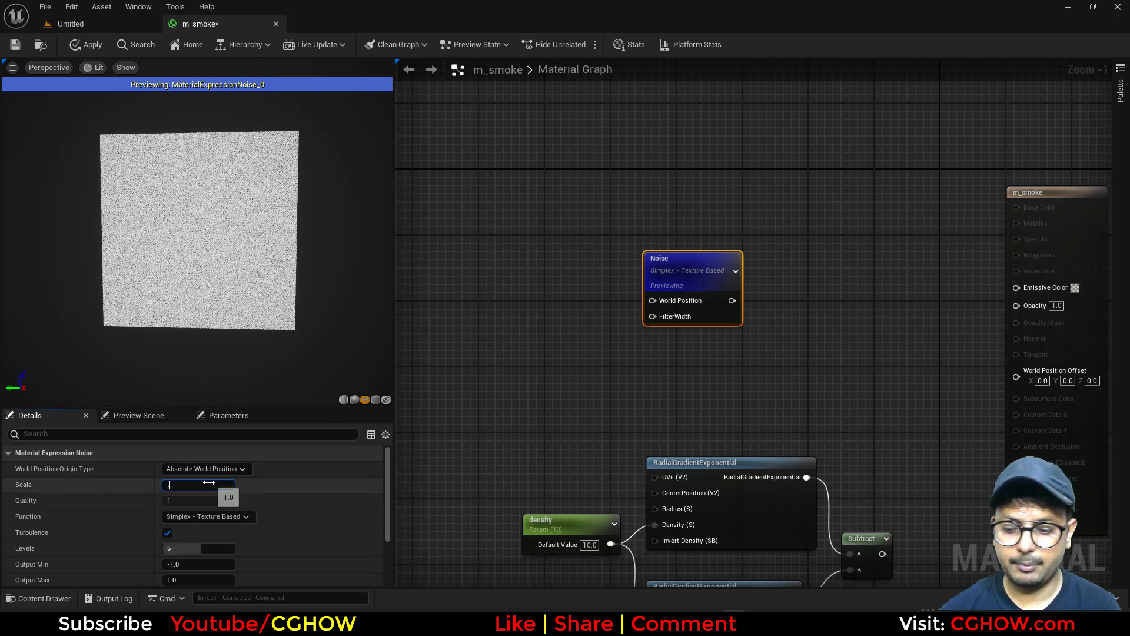
pyautogui.write('0.01')
pyautogui.press('Return')
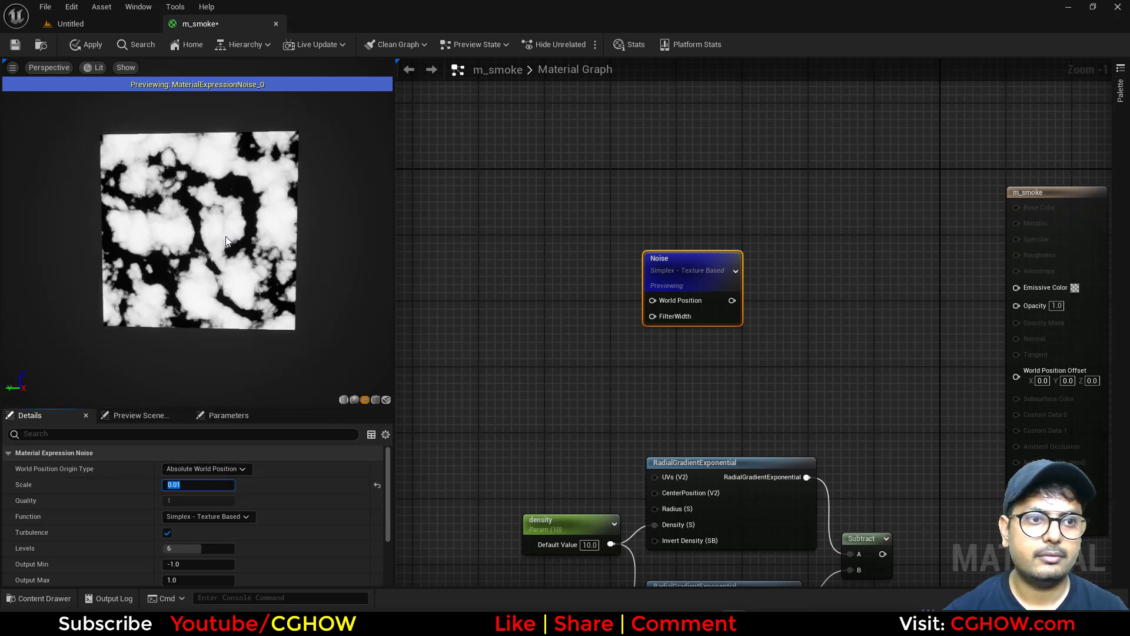
# Inspect the noise pattern on the sphere and plane preview meshes.
pyautogui.moveTo(238, 277); pyautogui.dragTo(164, 277)
pyautogui.click(356, 400)
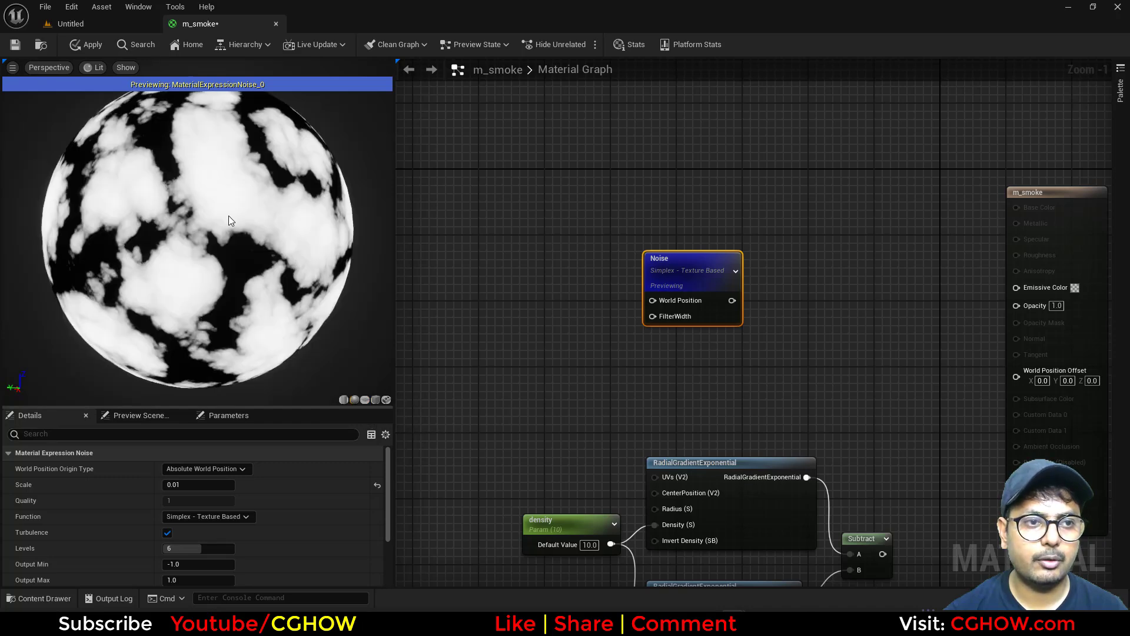
pyautogui.moveTo(207, 185); pyautogui.dragTo(170, 203)
pyautogui.moveTo(250, 192); pyautogui.dragTo(265, 193)
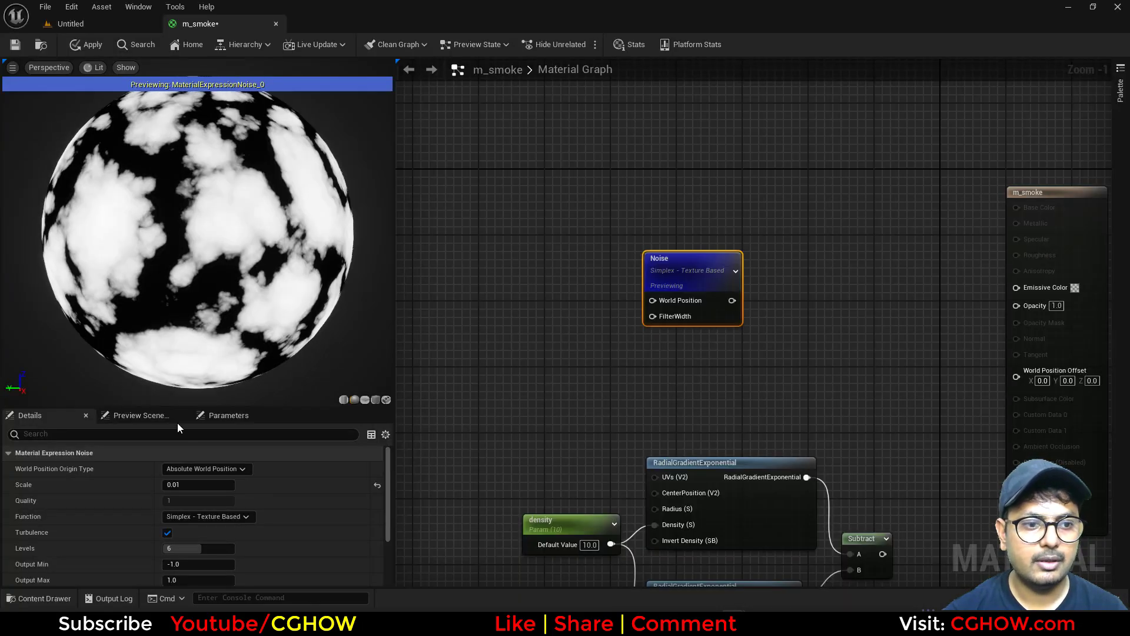
pyautogui.click(365, 399)
pyautogui.moveTo(226, 269)
pyautogui.mouseDown()
pyautogui.moveTo(239, 271)
pyautogui.moveTo(226, 269)
pyautogui.mouseUp()
pyautogui.moveTo(553, 338); pyautogui.dragTo(661, 328, button='right')
# Add MakeFloat3 and BreakOutFloat2Components nodes, placing the break node left of MakeFloat3.
pyautogui.rightClick(551, 249)
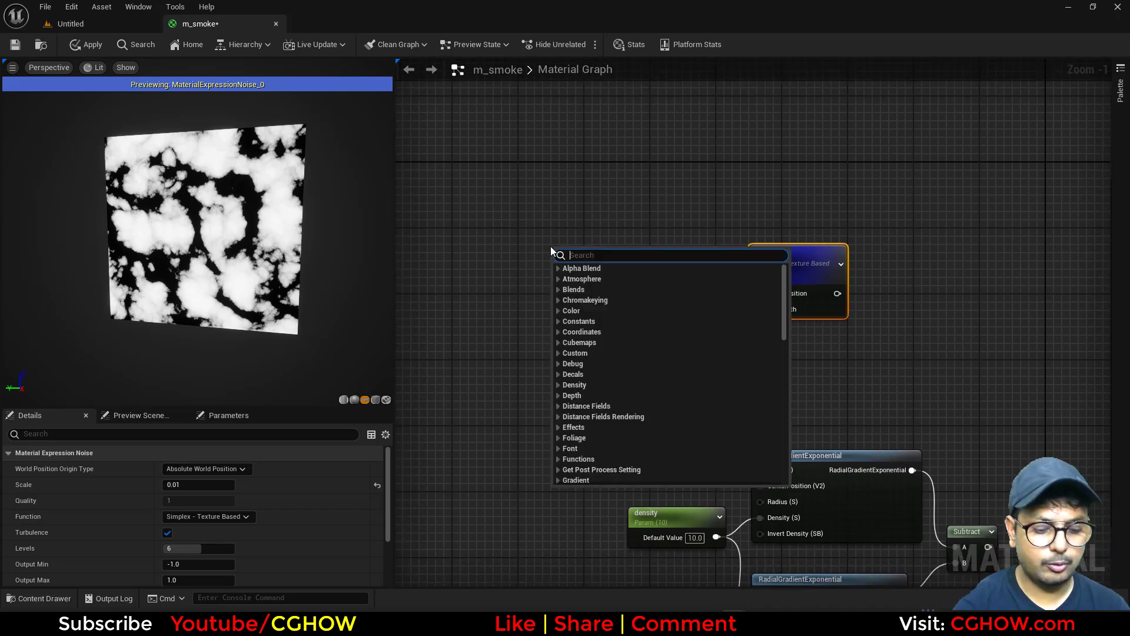
pyautogui.write('make')
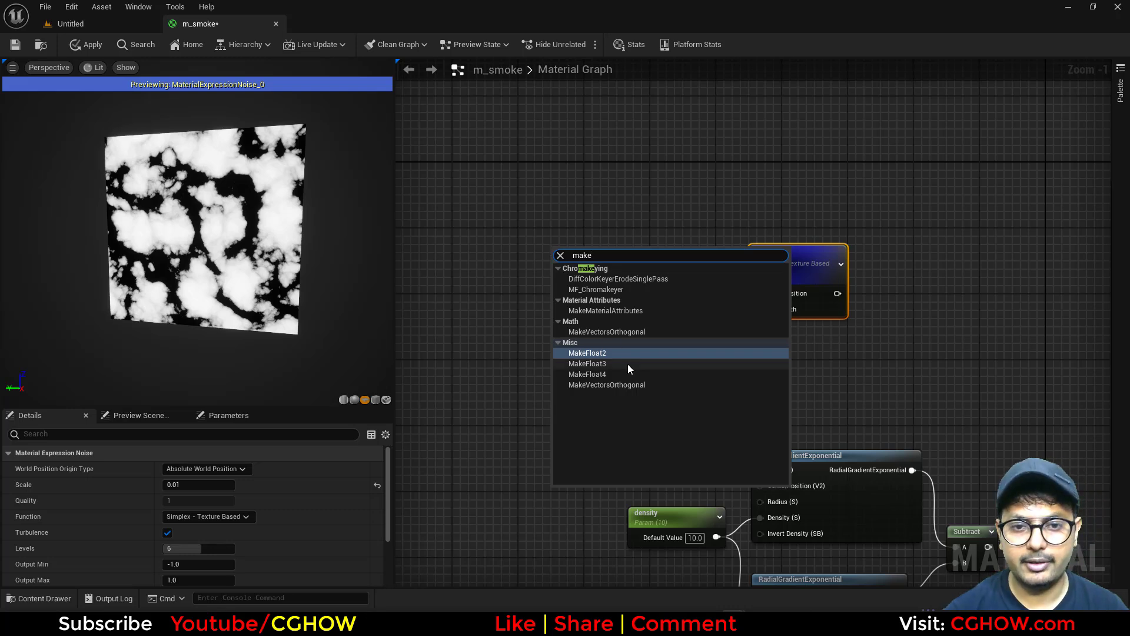
pyautogui.click(627, 364)
pyautogui.rightClick(511, 269)
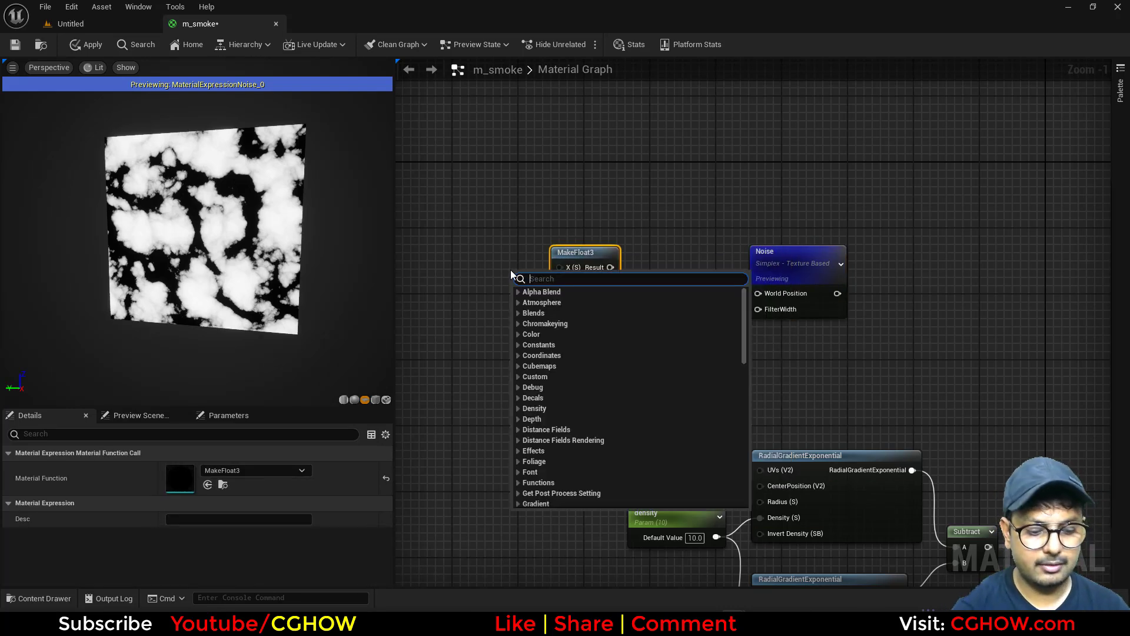
pyautogui.write('break')
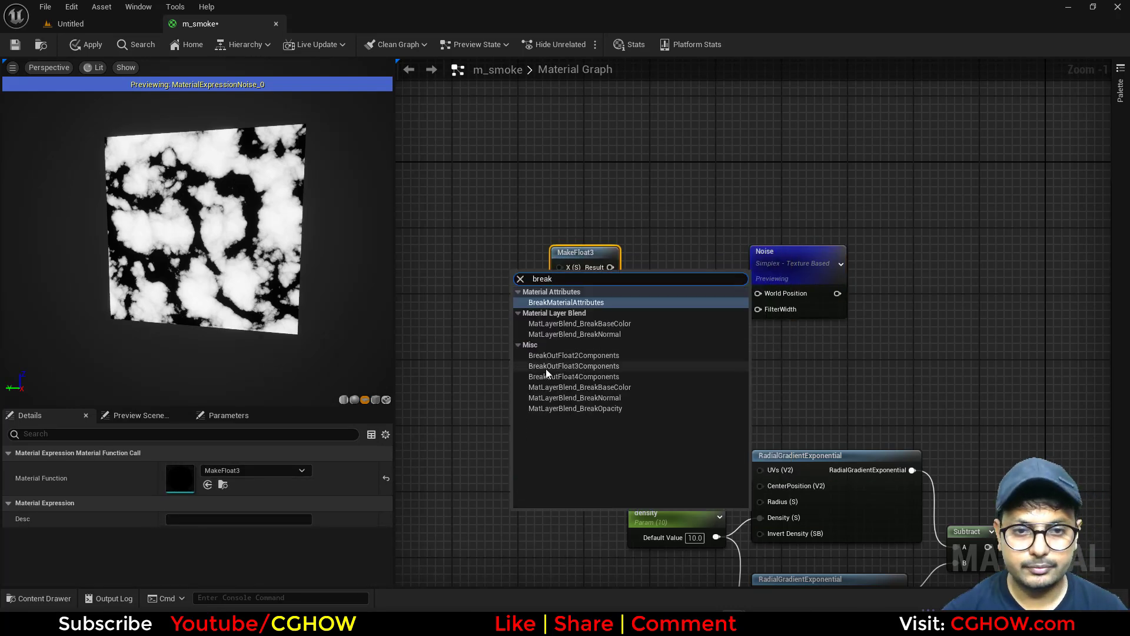
pyautogui.click(550, 355)
pyautogui.moveTo(529, 277); pyautogui.dragTo(462, 259)
pyautogui.moveTo(359, 238); pyautogui.dragTo(601, 245)
pyautogui.moveTo(461, 250); pyautogui.dragTo(818, 247)
# Add a TexCoord[0] node wired into BreakOutFloat2Components' Float2 input.
pyautogui.moveTo(503, 356); pyautogui.dragTo(578, 385, button='right')
pyautogui.press('u')
pyautogui.click(453, 296)
pyautogui.moveTo(544, 318); pyautogui.dragTo(607, 302)
pyautogui.moveTo(510, 303); pyautogui.dragTo(532, 282)
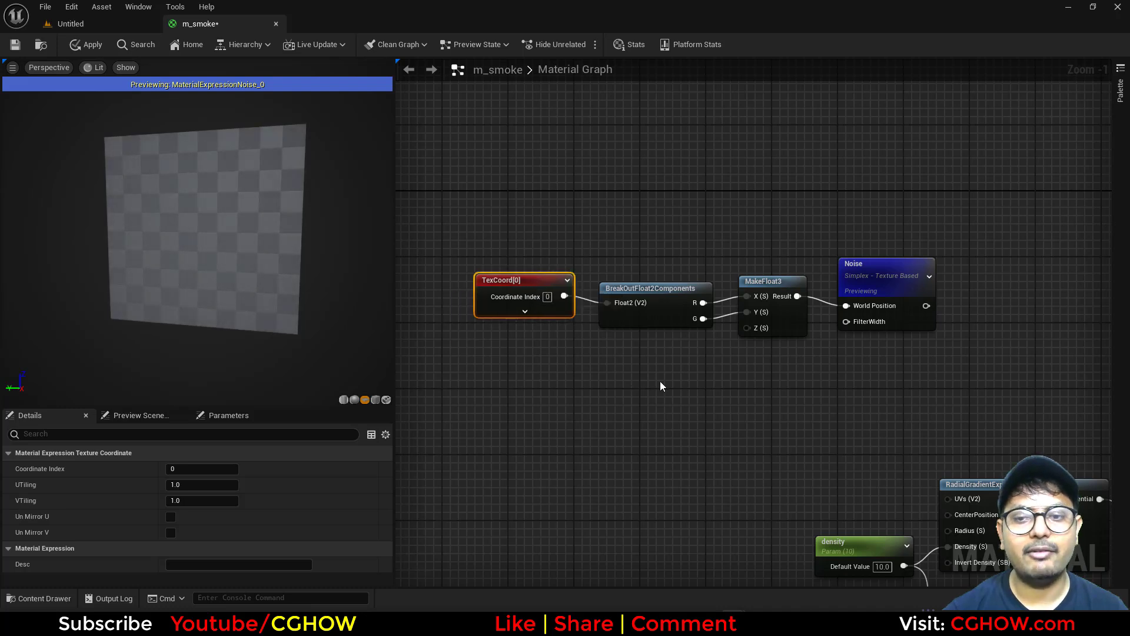
# Return the Noise Scale to 1.0 and check the result on sphere and plane previews.
pyautogui.click(853, 271)
pyautogui.click(192, 483)
pyautogui.write('1')
pyautogui.press('Return')
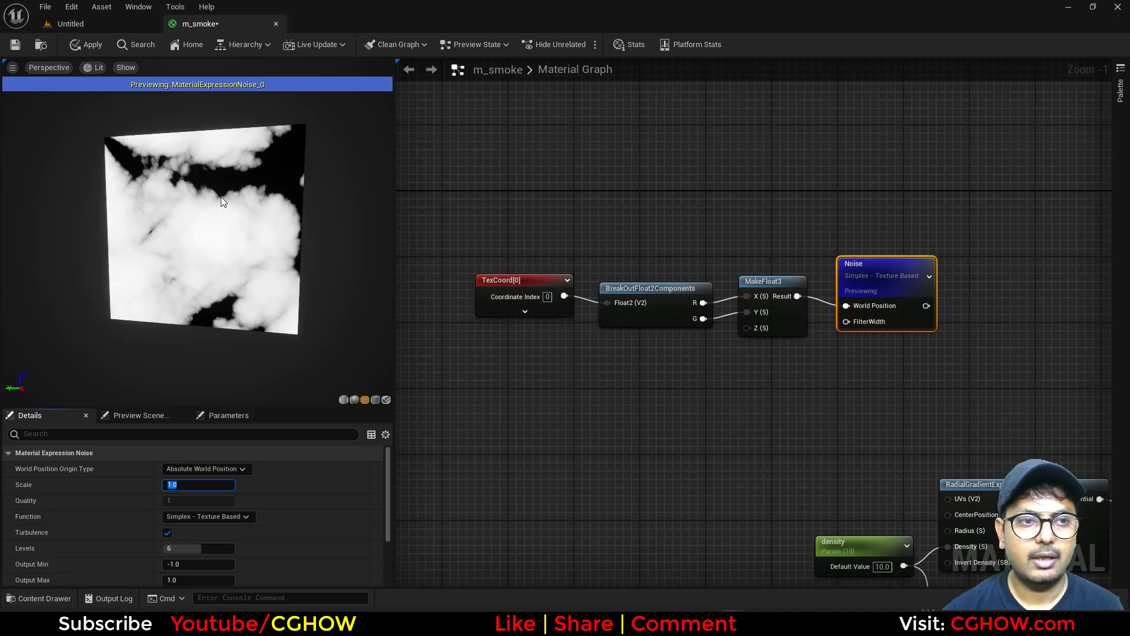
pyautogui.moveTo(250, 222); pyautogui.dragTo(333, 359)
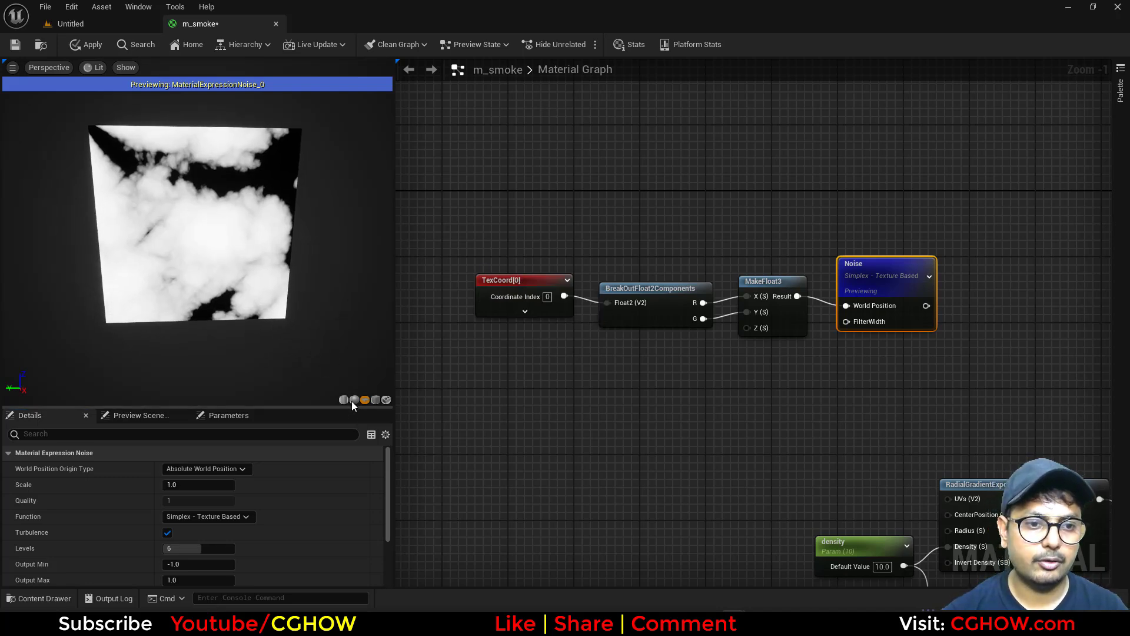
pyautogui.click(355, 400)
pyautogui.scroll(-5, 283, 295)
pyautogui.moveTo(259, 247); pyautogui.dragTo(311, 335)
pyautogui.moveTo(329, 218); pyautogui.dragTo(212, 193)
pyautogui.moveTo(204, 296); pyautogui.dragTo(183, 240)
pyautogui.click(365, 399)
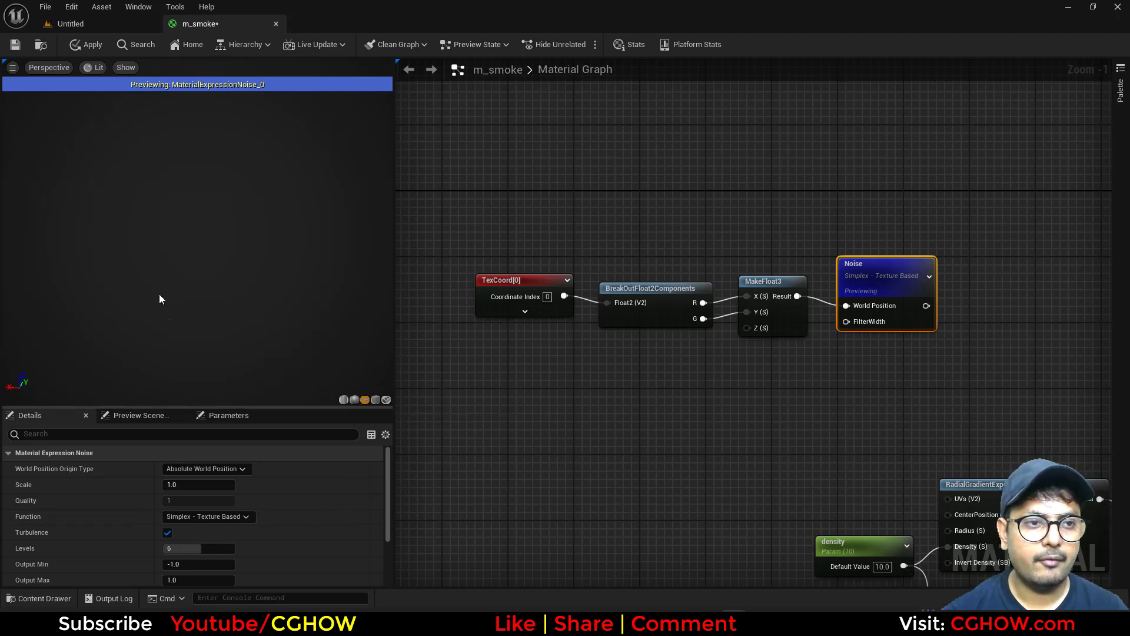
pyautogui.moveTo(159, 298); pyautogui.dragTo(206, 288)
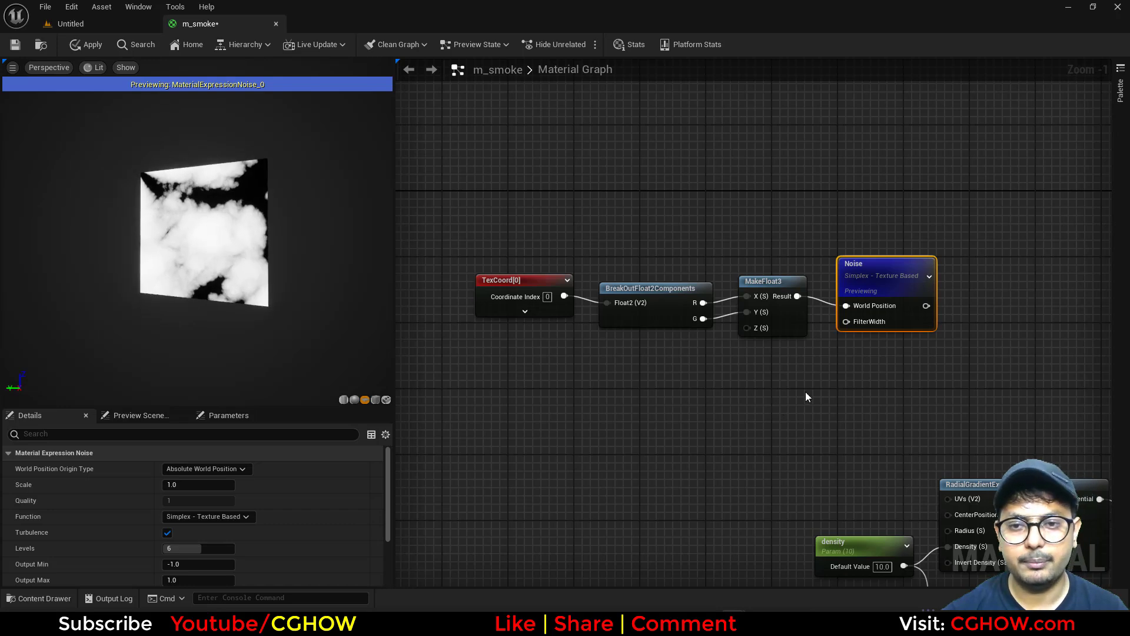
pyautogui.moveTo(830, 383); pyautogui.dragTo(666, 370, button='right')
pyautogui.scroll(1, 712, 311)
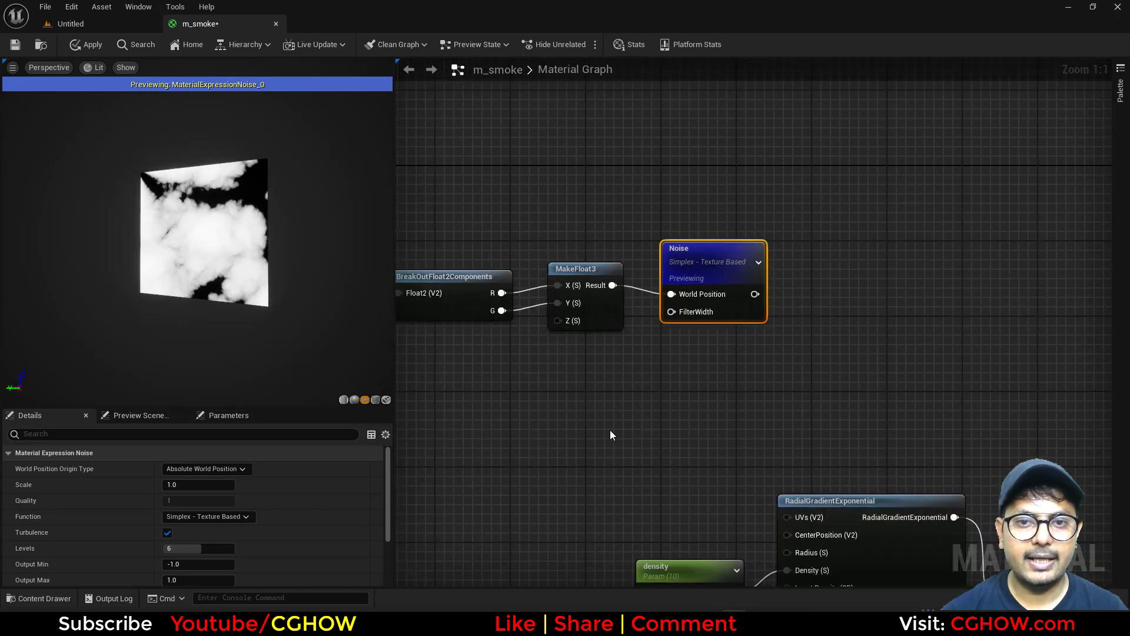
# Set the Noise to Voronoi with Turbulence off, Output Min 0, Level Scale 1, Levels 1.
pyautogui.click(218, 516)
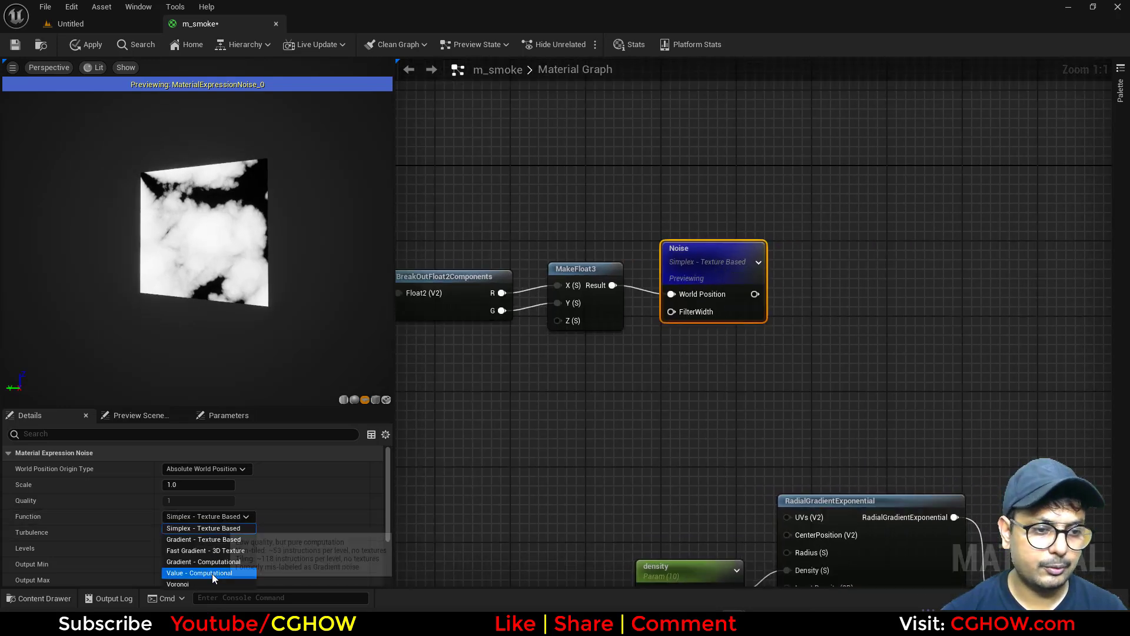
pyautogui.click(210, 583)
pyautogui.scroll(-1, 231, 525)
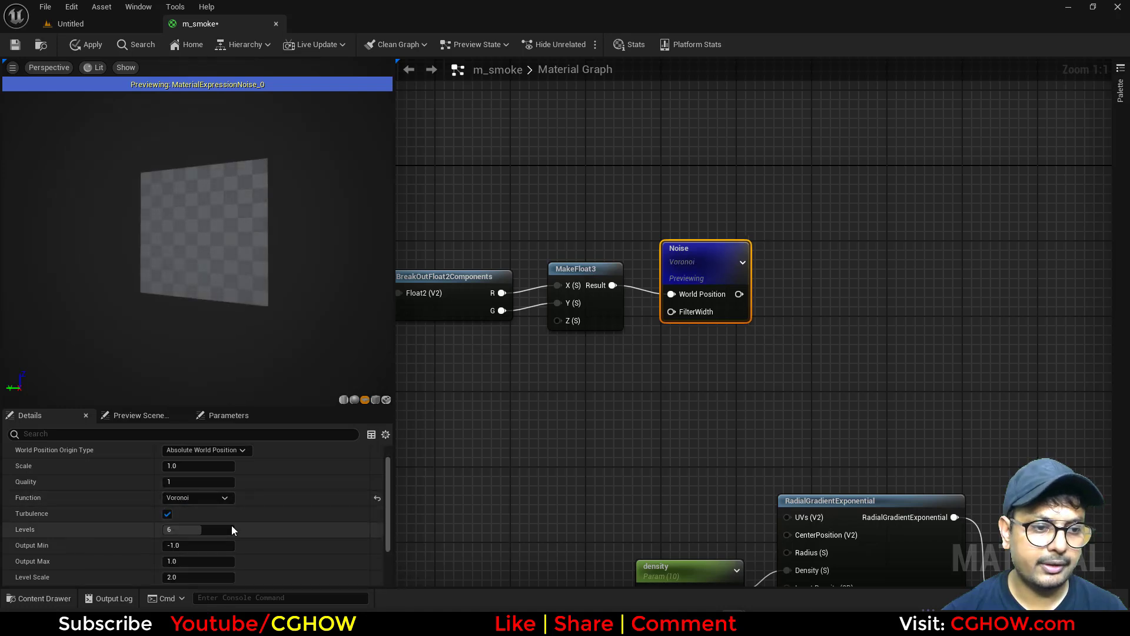
pyautogui.click(167, 514)
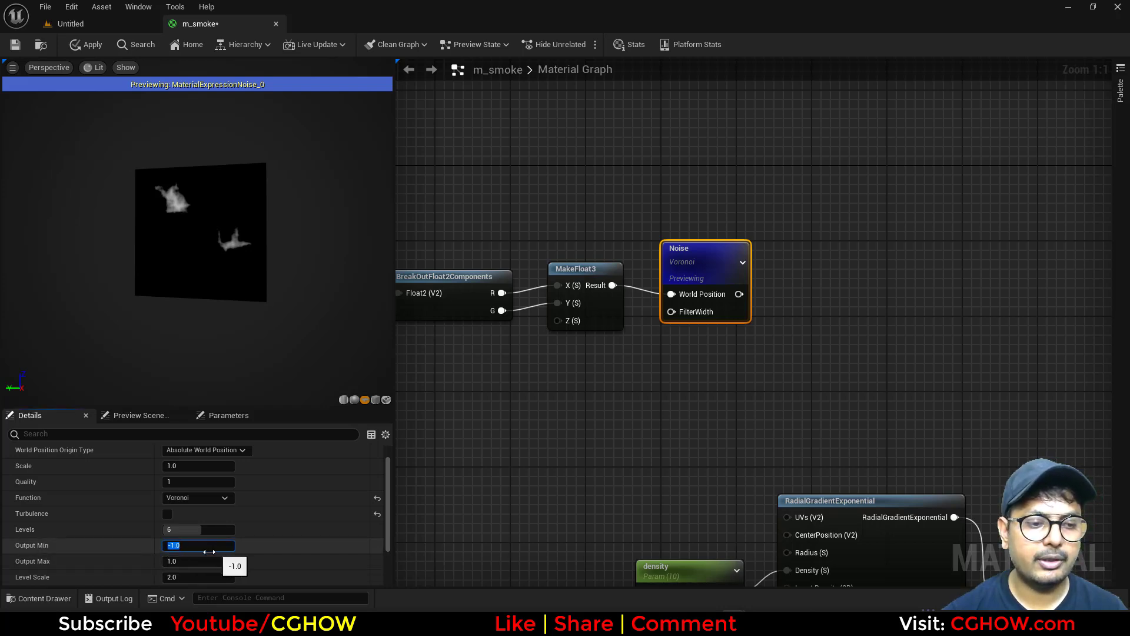
pyautogui.write('0')
pyautogui.press('Return')
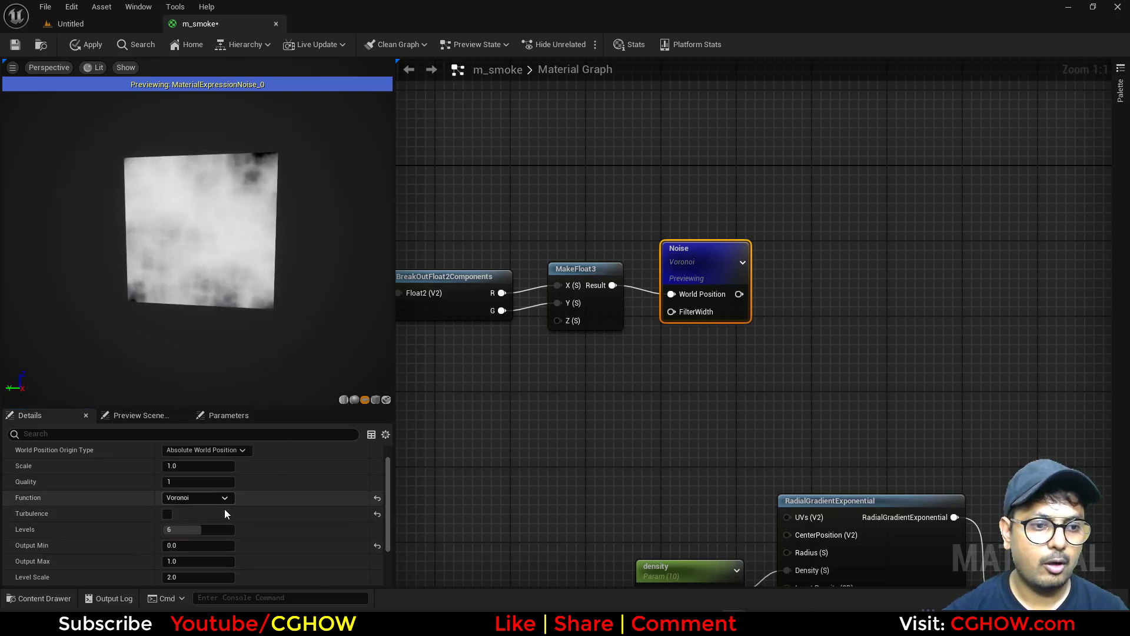
pyautogui.scroll(-2, 217, 537)
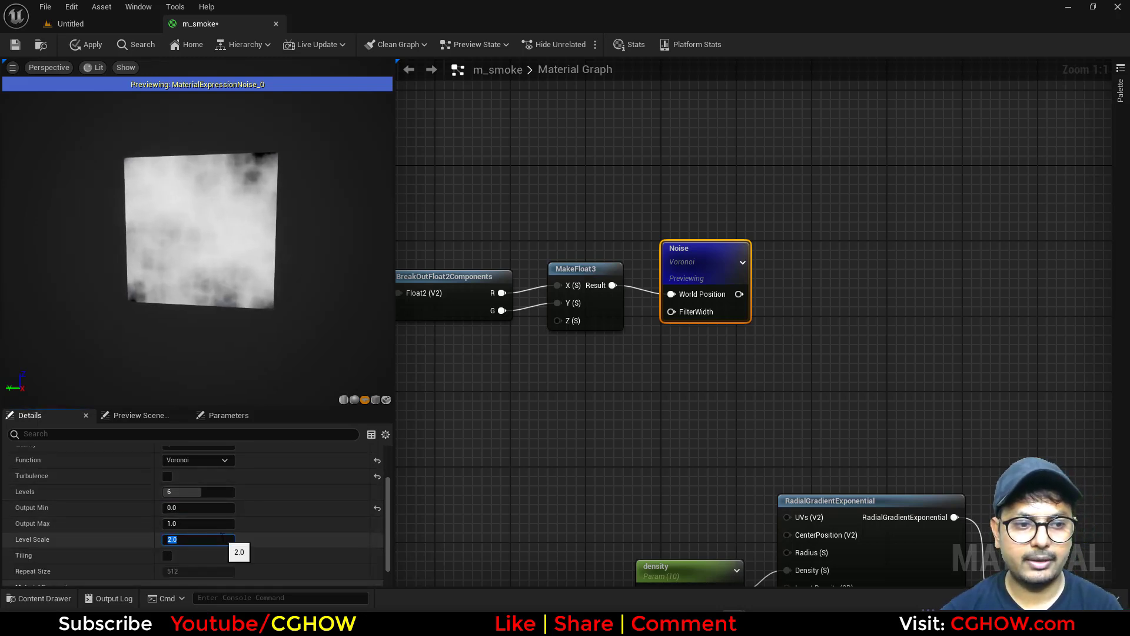
pyautogui.write('1')
pyautogui.press('Return')
pyautogui.click(193, 493)
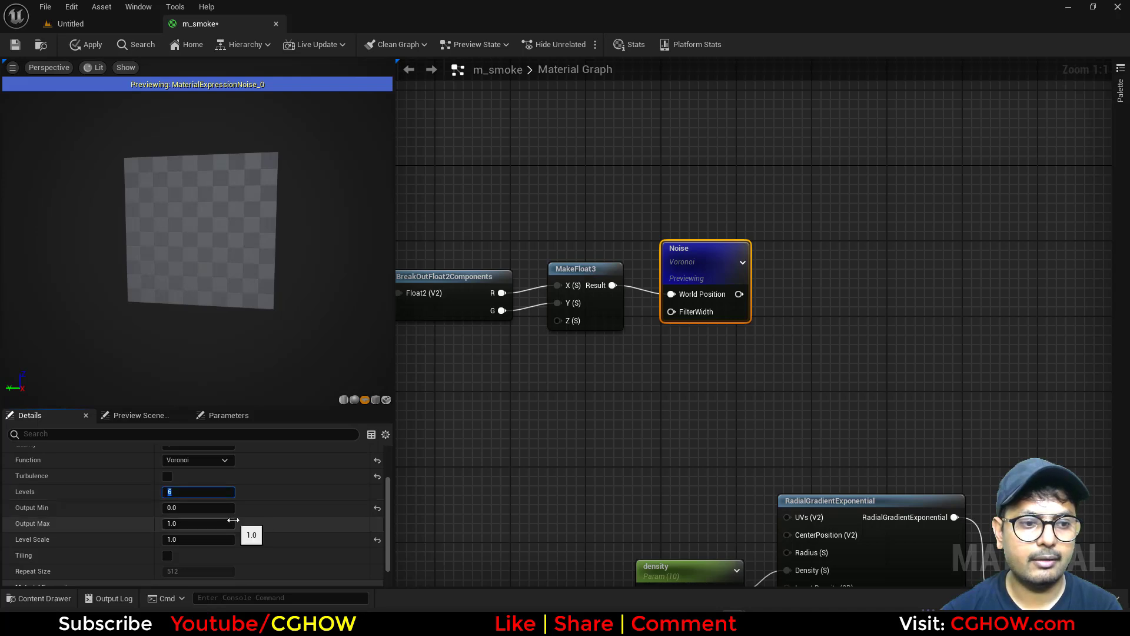
pyautogui.write('1')
pyautogui.press('Return')
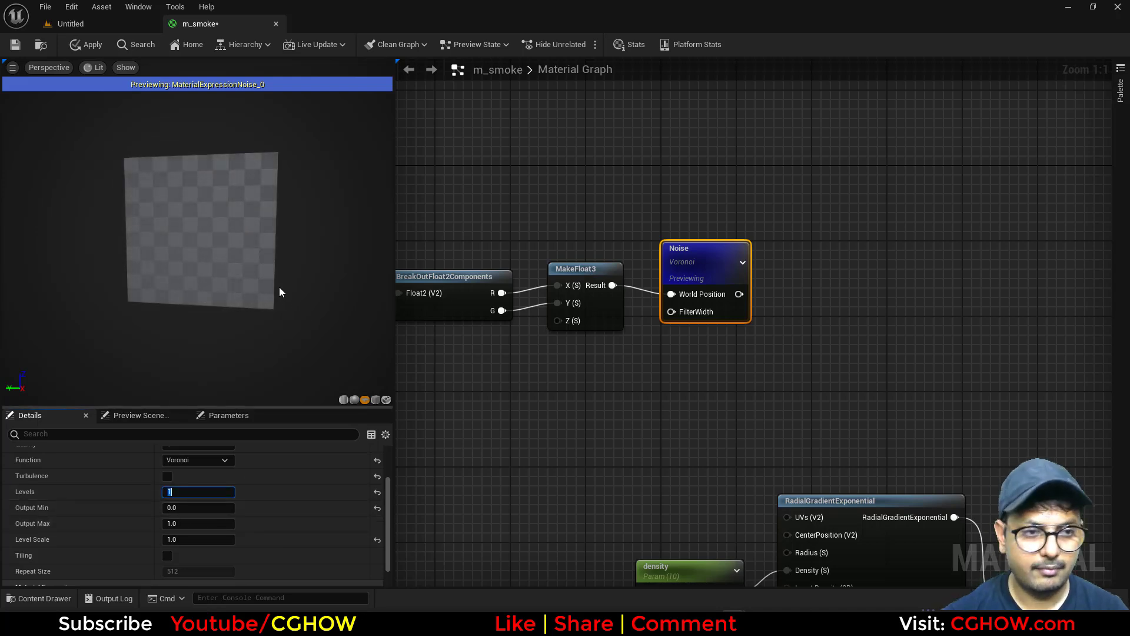
# Set the TexCoord[0] UTiling and VTiling to 10.
pyautogui.moveTo(491, 337); pyautogui.dragTo(658, 351, button='right')
pyautogui.click(448, 281)
pyautogui.click(200, 485)
pyautogui.write('10')
pyautogui.press('Return')
pyautogui.click(203, 501)
pyautogui.write('10')
pyautogui.moveTo(570, 392); pyautogui.dragTo(562, 375, button='right')
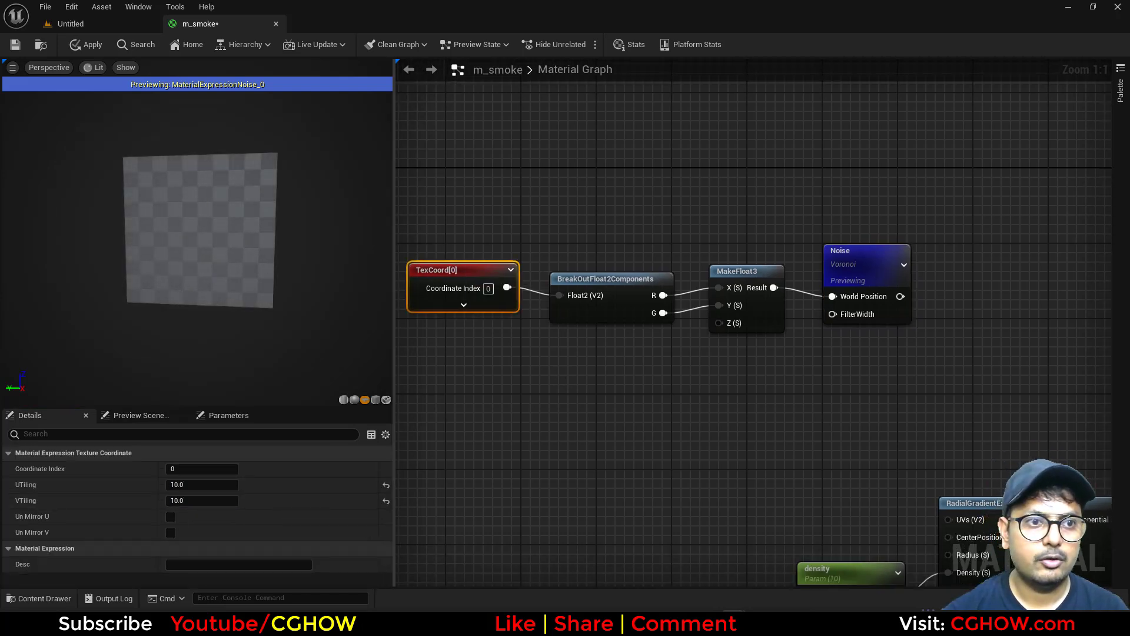
# Add a SmoothStep node beside the Noise node and wire Noise into its Value.
pyautogui.scroll(5, 218, 200)
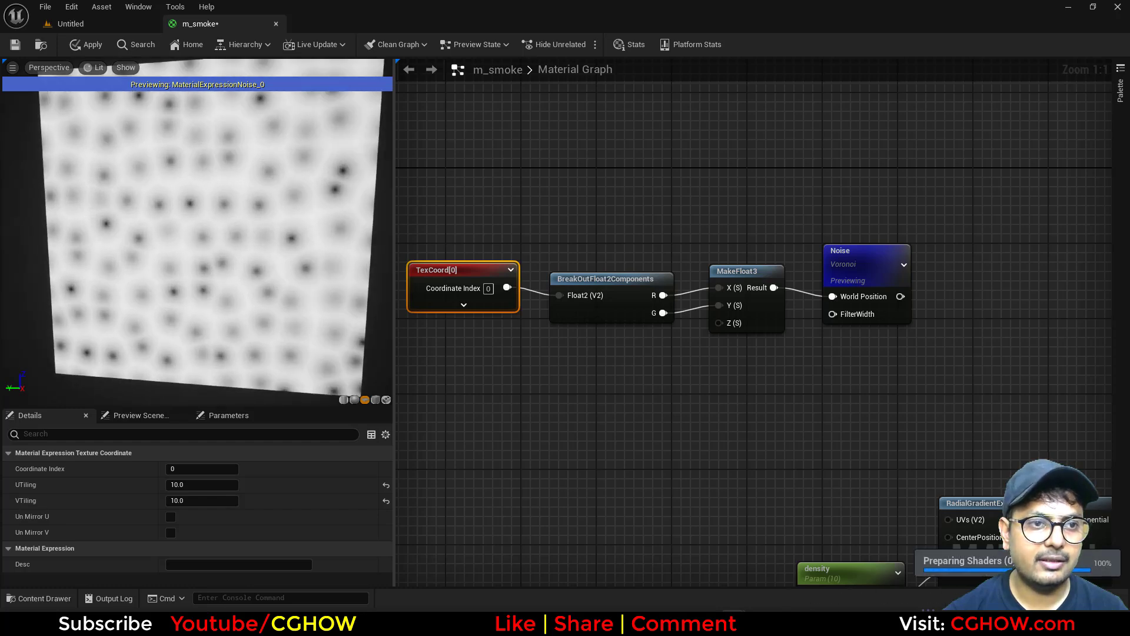
pyautogui.scroll(-6, 174, 292)
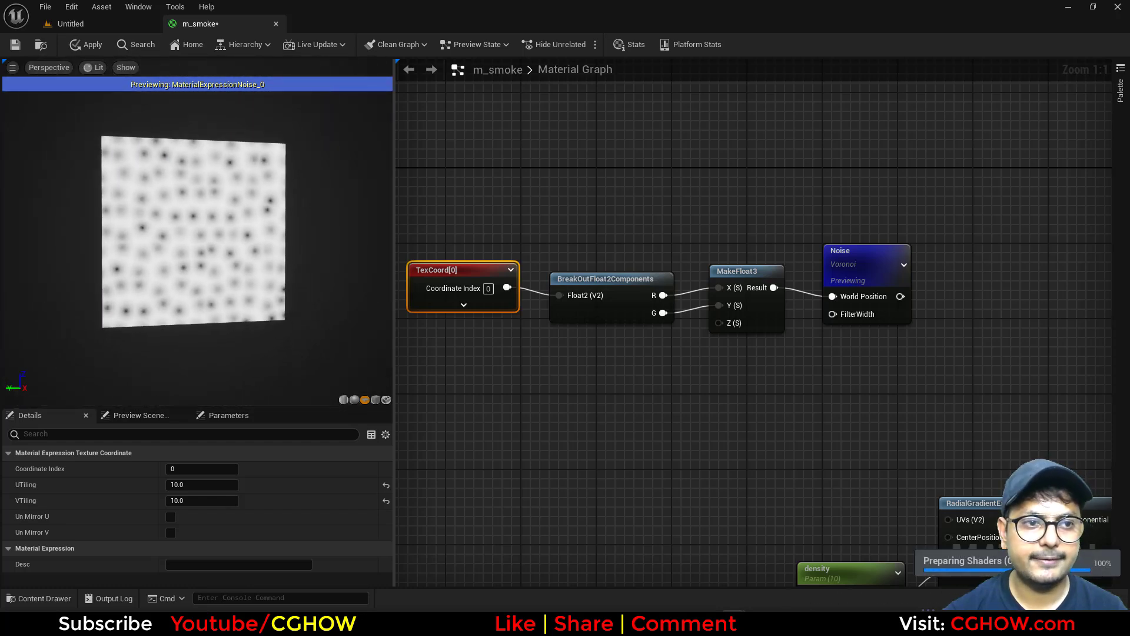
pyautogui.moveTo(1026, 327); pyautogui.dragTo(773, 338, button='right')
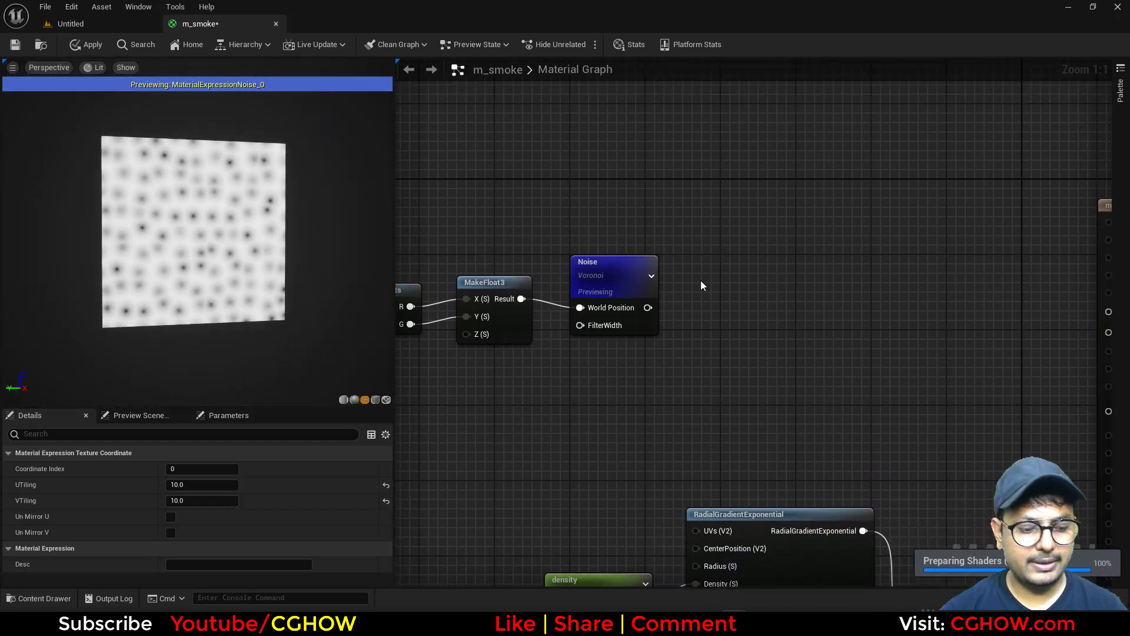
pyautogui.rightClick(709, 224)
pyautogui.write('smo')
pyautogui.click(756, 308)
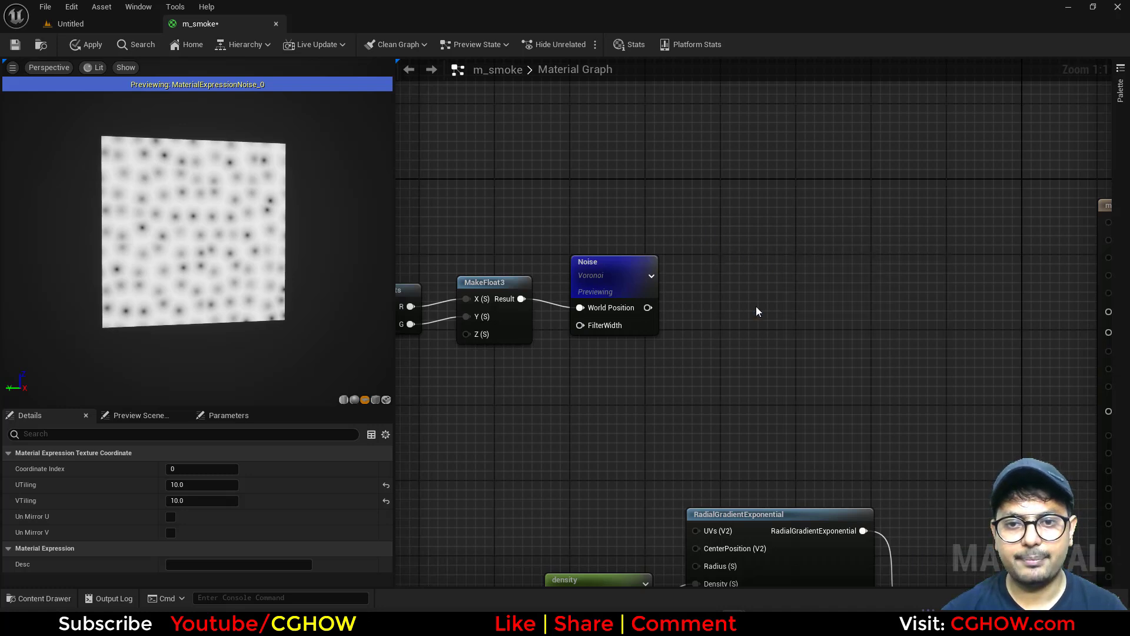
pyautogui.moveTo(647, 307); pyautogui.dragTo(728, 300)
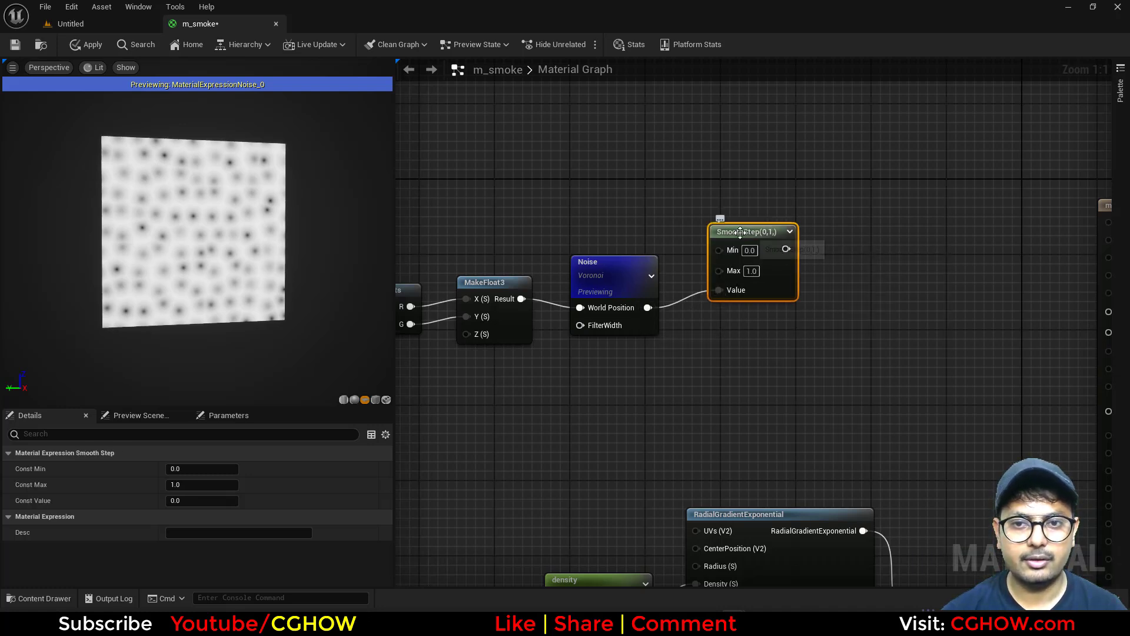
pyautogui.moveTo(740, 231); pyautogui.dragTo(846, 206)
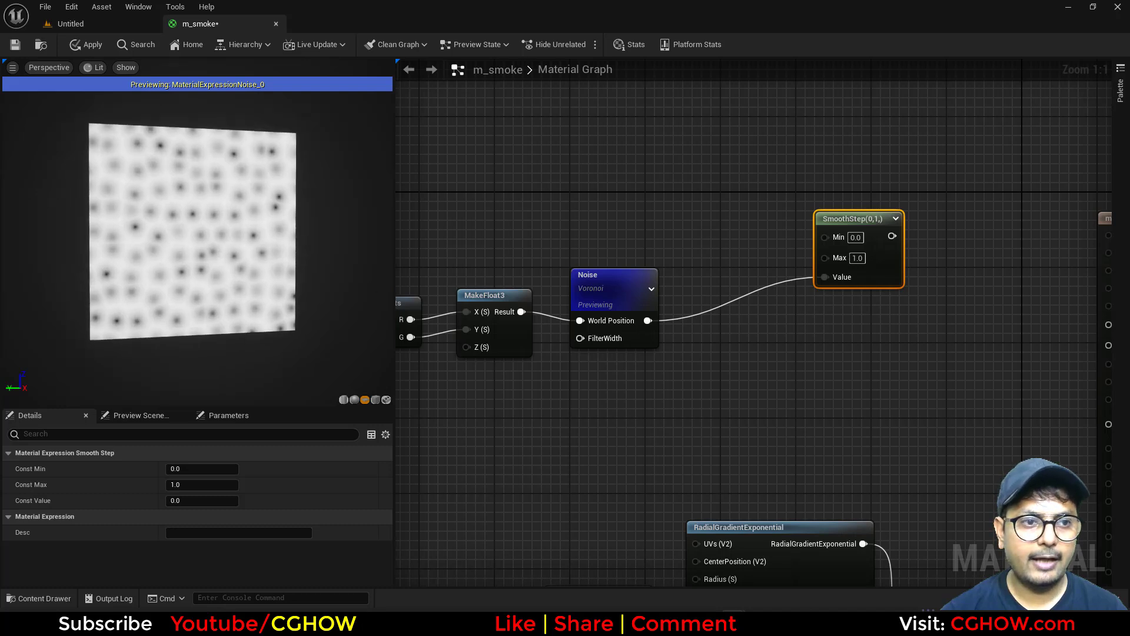
# Invert the Voronoi noise through a 1-x node and feed it into SmoothStep's Value.
pyautogui.scroll(3, 179, 188)
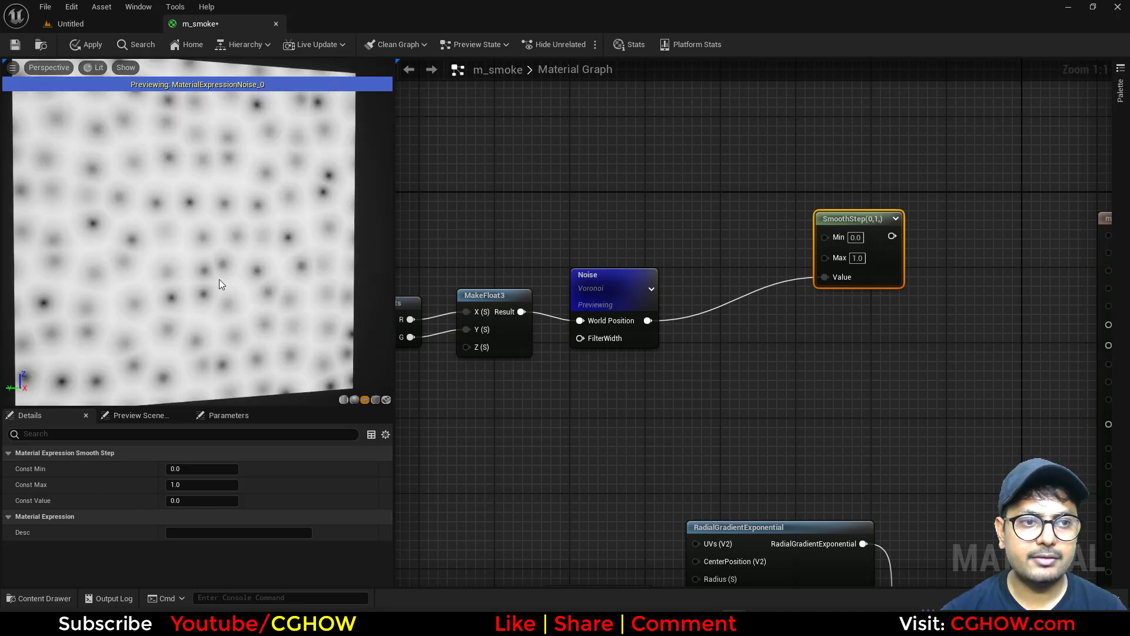
pyautogui.moveTo(220, 284); pyautogui.dragTo(224, 287)
pyautogui.click(678, 296)
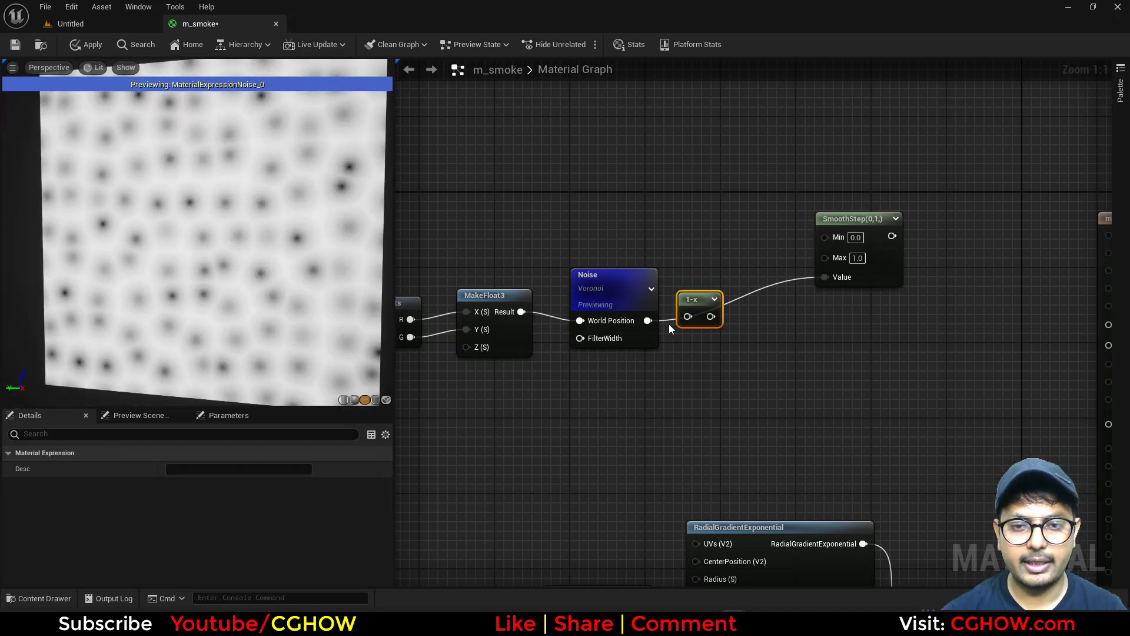
pyautogui.moveTo(648, 321); pyautogui.dragTo(696, 318)
pyautogui.moveTo(789, 306); pyautogui.dragTo(668, 342)
pyautogui.press('p')
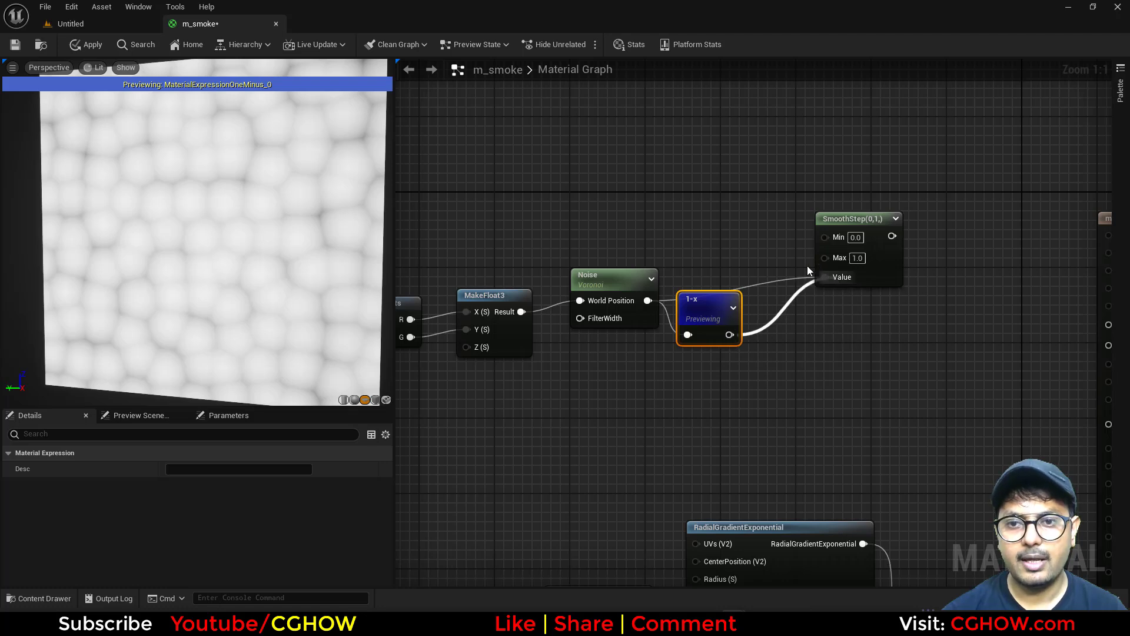
pyautogui.moveTo(837, 290); pyautogui.dragTo(837, 291)
pyautogui.moveTo(818, 285); pyautogui.dragTo(787, 335, button='right')
pyautogui.moveTo(790, 334); pyautogui.dragTo(699, 385)
# Promote SmoothStep's Min and Max pins to Min and Max parameters.
pyautogui.rightClick(801, 293)
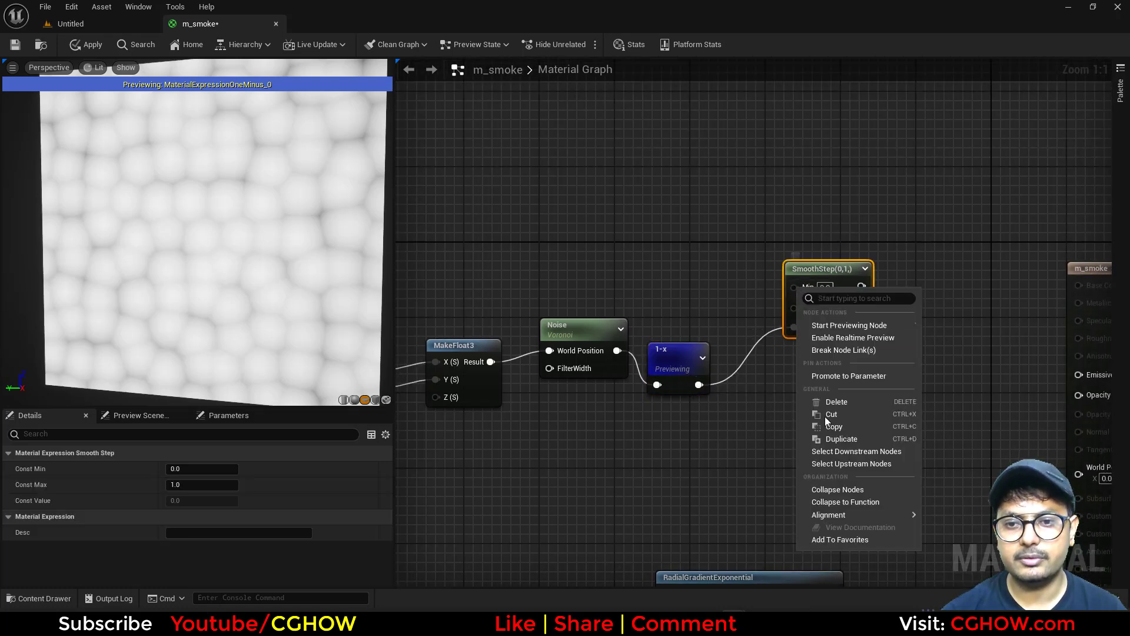
pyautogui.click(857, 373)
pyautogui.moveTo(750, 289); pyautogui.dragTo(626, 208)
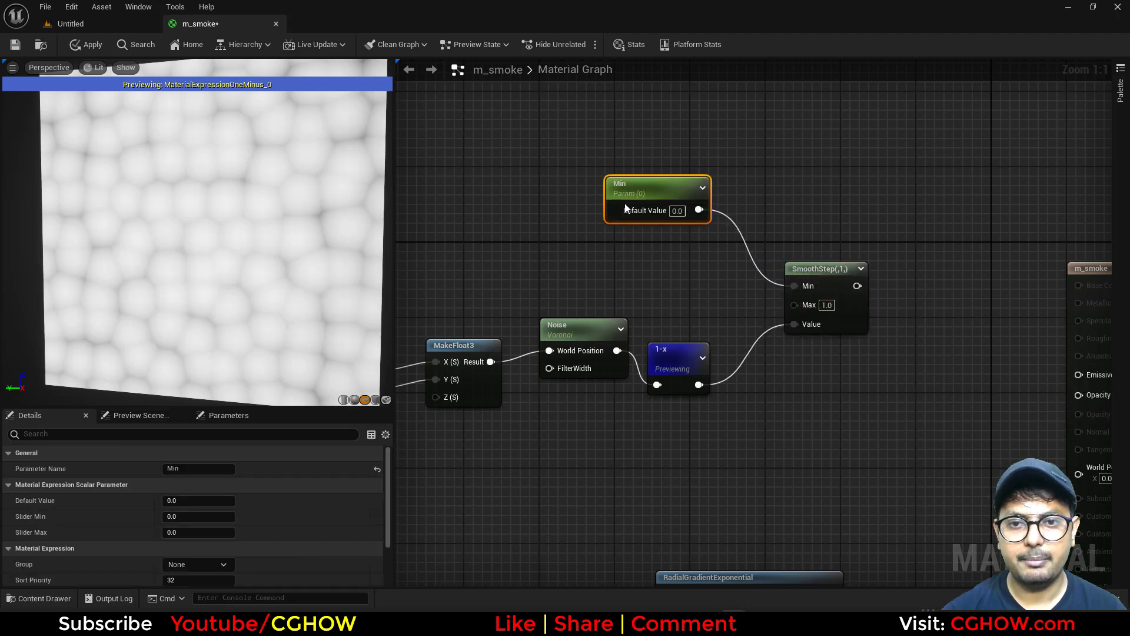
pyautogui.rightClick(799, 313)
pyautogui.click(849, 393)
pyautogui.moveTo(724, 276); pyautogui.dragTo(579, 259)
pyautogui.moveTo(656, 183); pyautogui.dragTo(617, 172)
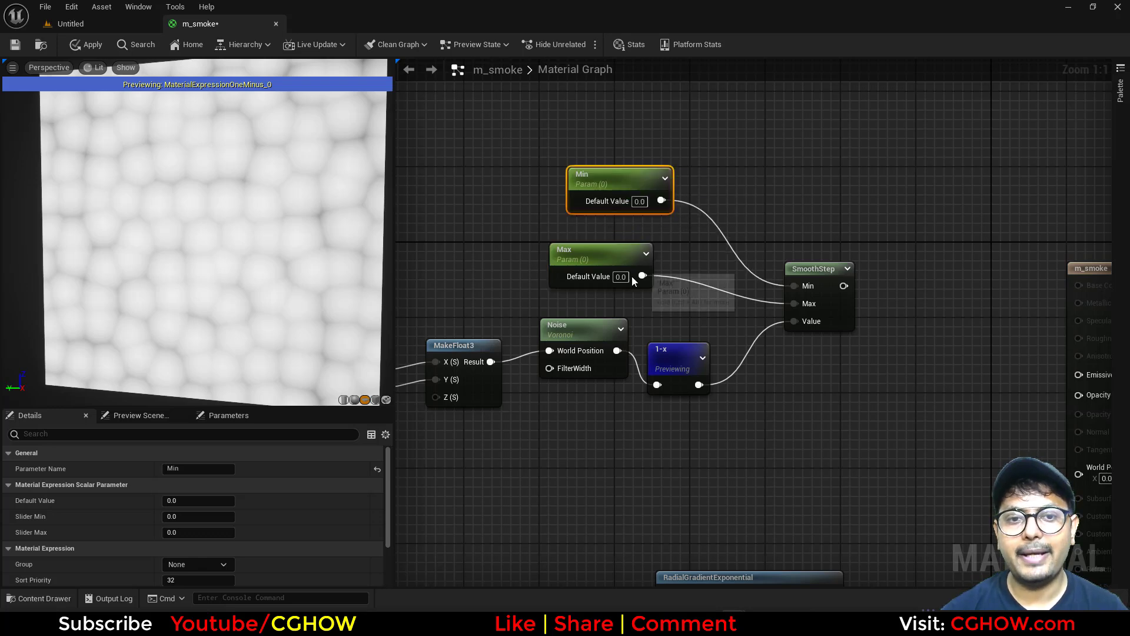
# Add Min and Max with an Add node and feed the sum into SmoothStep's Max.
pyautogui.press('a')
pyautogui.click(674, 233)
pyautogui.moveTo(661, 201); pyautogui.dragTo(804, 303)
pyautogui.moveTo(872, 331); pyautogui.dragTo(773, 306, button='right')
# Connect SmoothStep to Emissive Color and stop previewing the 1-x node.
pyautogui.moveTo(744, 262); pyautogui.dragTo(980, 351)
pyautogui.moveTo(614, 341); pyautogui.dragTo(732, 345, button='right')
pyautogui.click(703, 341)
pyautogui.press('space')
pyautogui.scroll(-2, 732, 365)
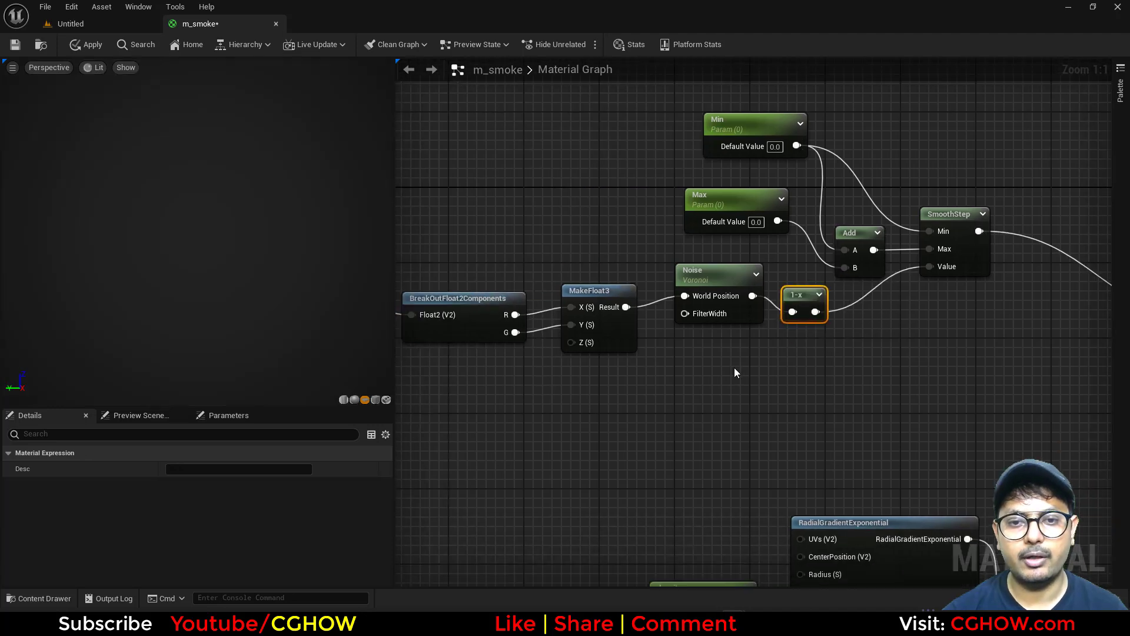
# Save m_smoke, then create and open an m_smoke_Inst material instance from it.
pyautogui.click(16, 45)
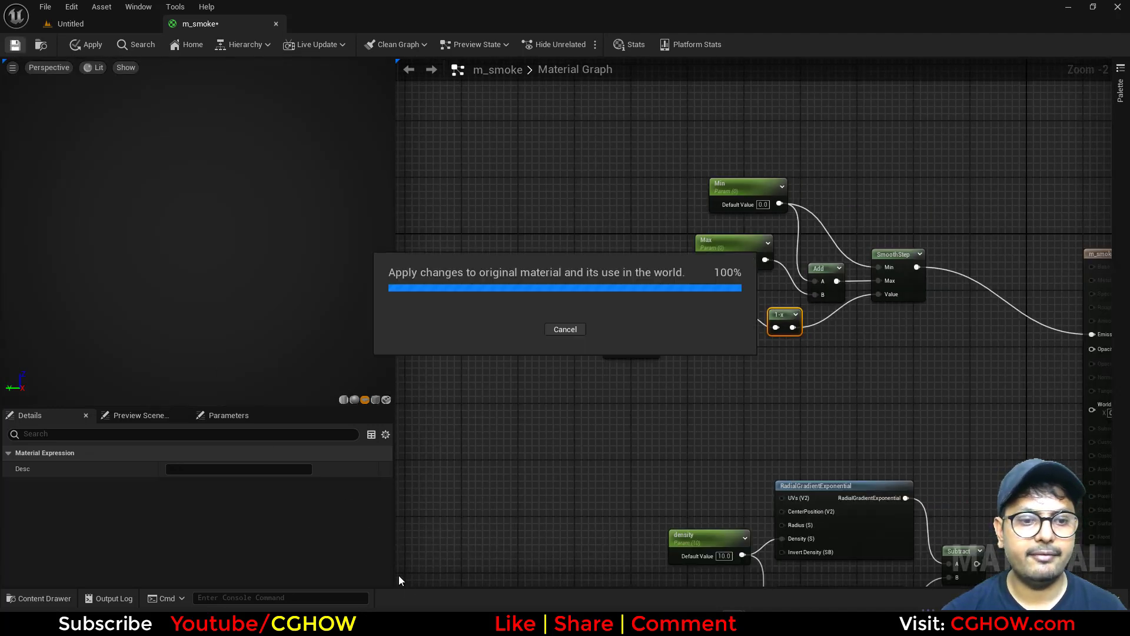
pyautogui.click(48, 51)
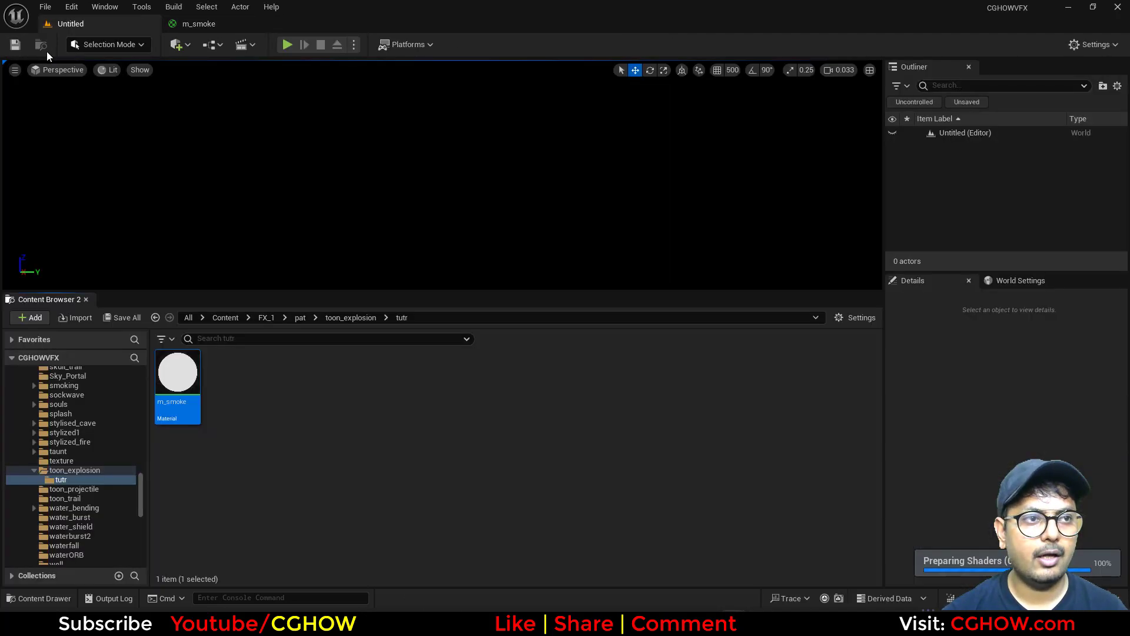
pyautogui.rightClick(196, 385)
pyautogui.click(259, 89)
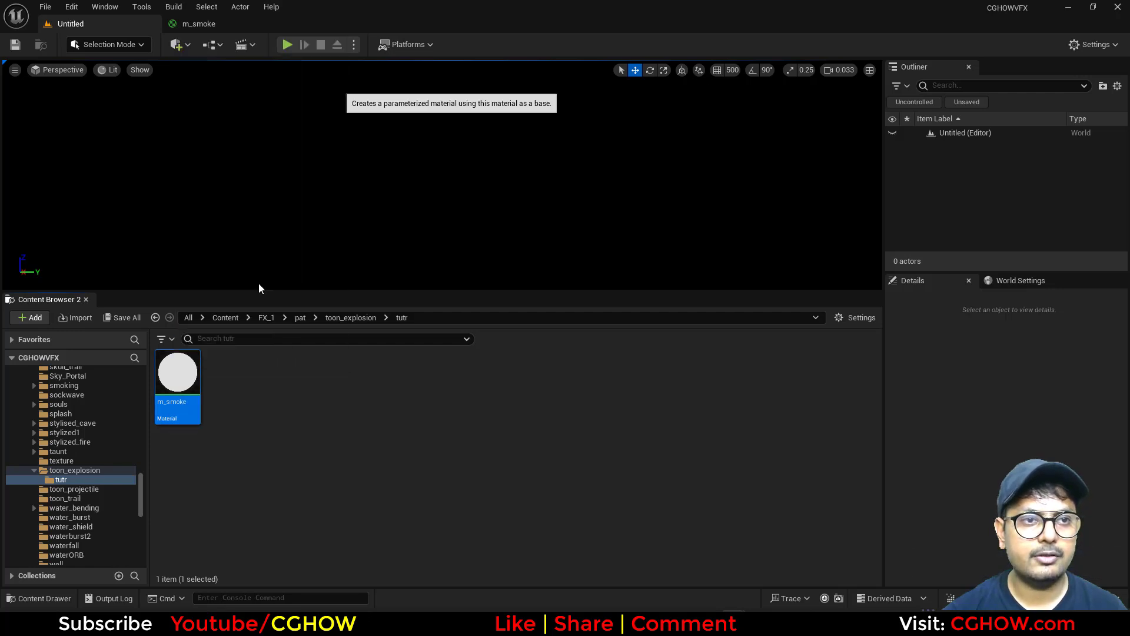
pyautogui.press('Return')
pyautogui.doubleClick(230, 377)
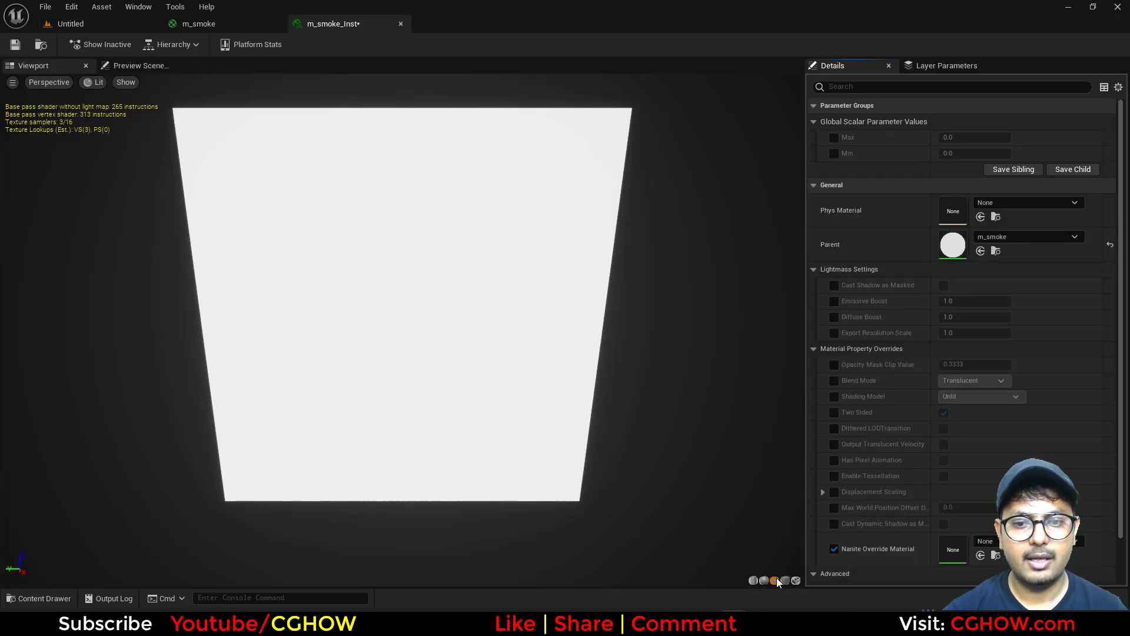
# Override Min and Max on the instance, with Max 0.1 and Min around 0.646679.
pyautogui.click(834, 153)
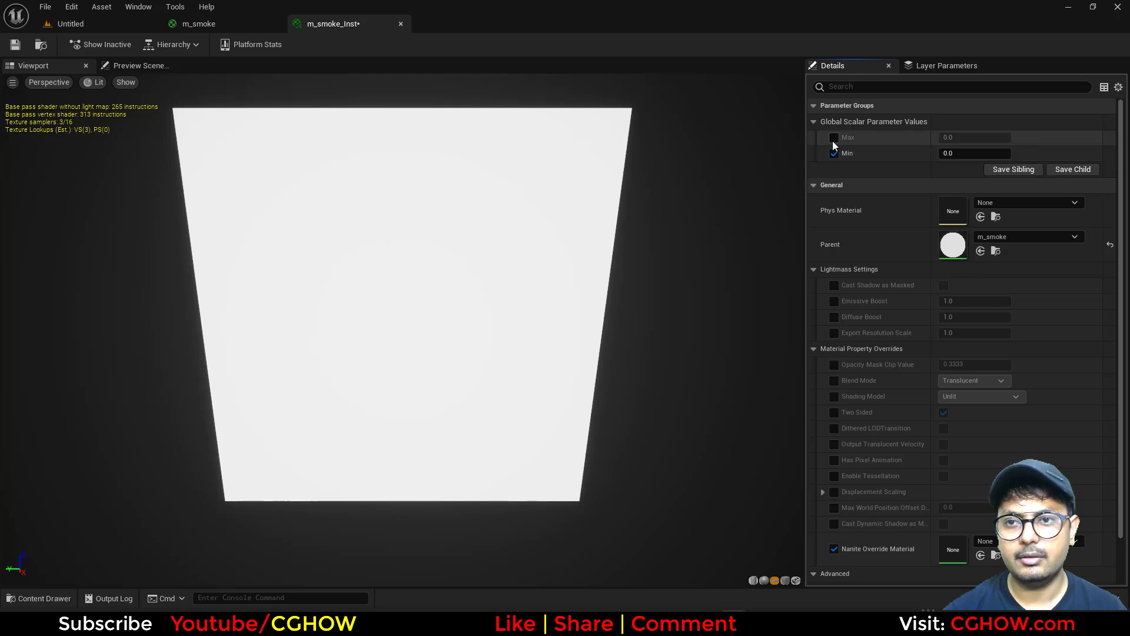
pyautogui.click(833, 137)
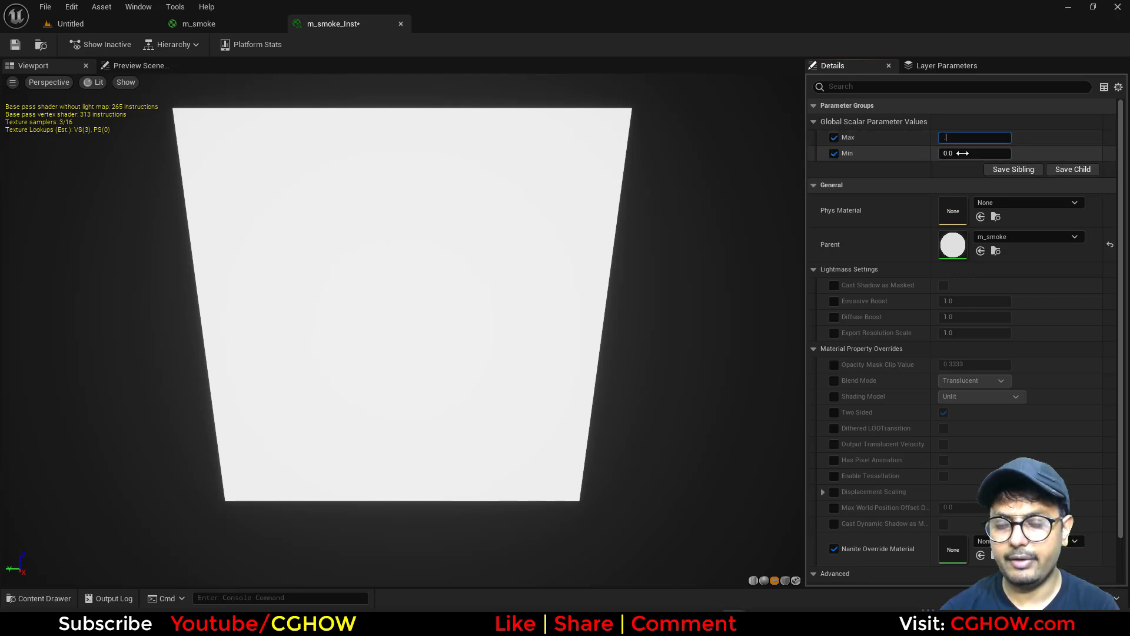
pyautogui.write('0.1')
pyautogui.press('Return')
pyautogui.click(944, 154)
pyautogui.moveTo(965, 155); pyautogui.dragTo(1035, 152)
pyautogui.moveTo(500, 360)
pyautogui.mouseDown()
pyautogui.moveTo(453, 347)
pyautogui.moveTo(495, 346)
pyautogui.mouseUp()
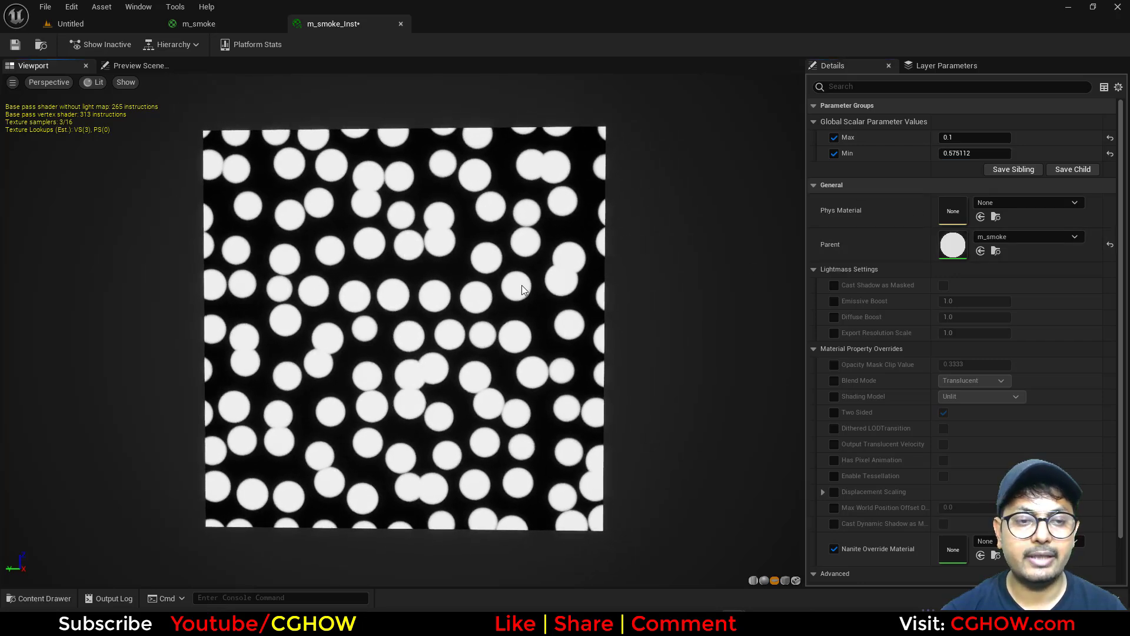
pyautogui.moveTo(977, 153)
pyautogui.mouseDown()
pyautogui.moveTo(954, 153)
pyautogui.moveTo(994, 153)
pyautogui.mouseUp()
pyautogui.click(231, 24)
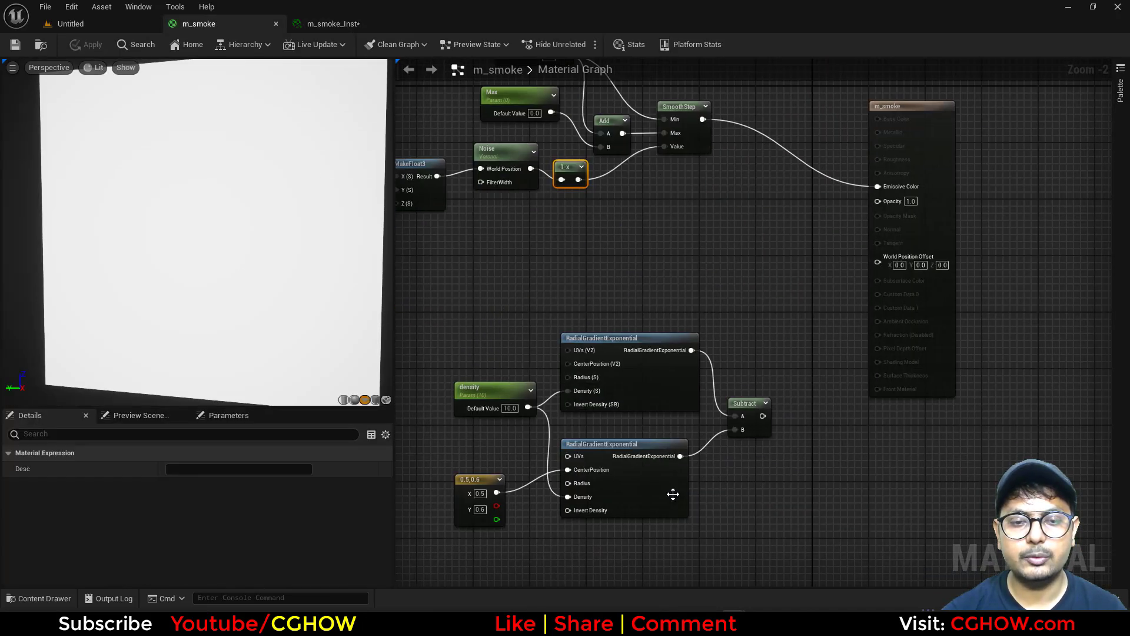
# Preview the Subtract node's radial gradient ring result.
pyautogui.moveTo(733, 406); pyautogui.dragTo(918, 451, button='right')
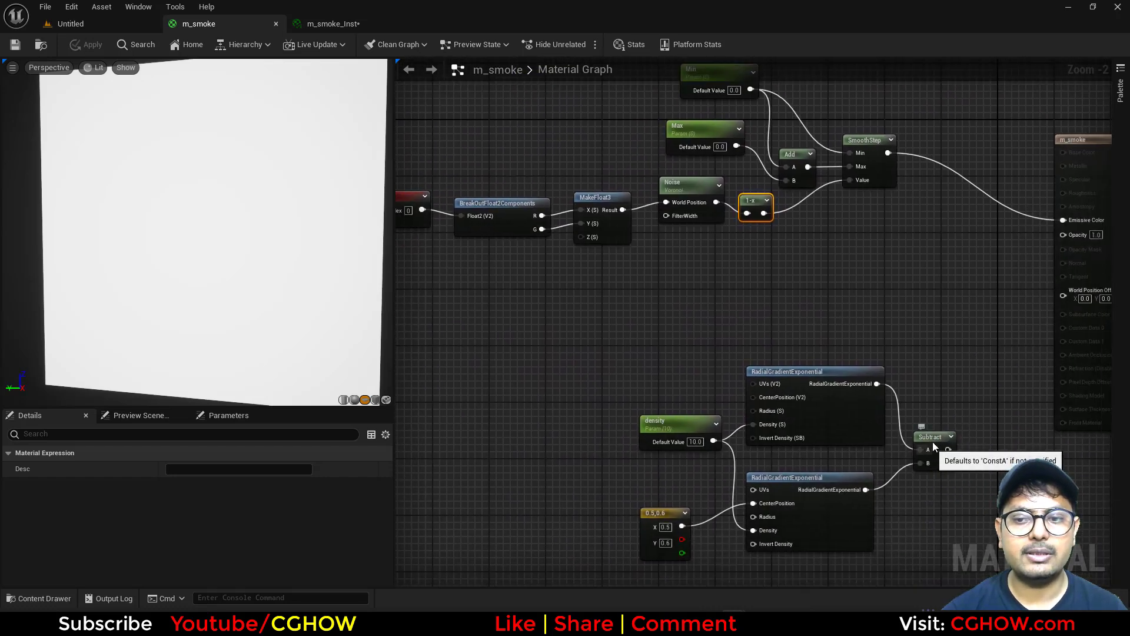
pyautogui.click(933, 438)
pyautogui.press('space')
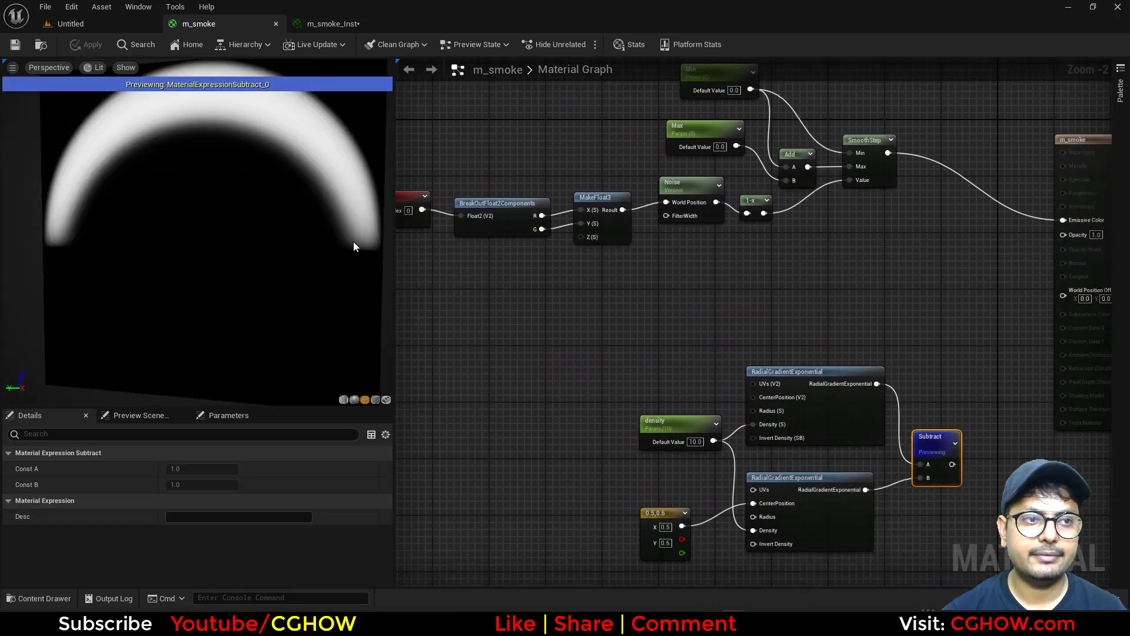
pyautogui.moveTo(621, 273); pyautogui.dragTo(587, 362, button='right')
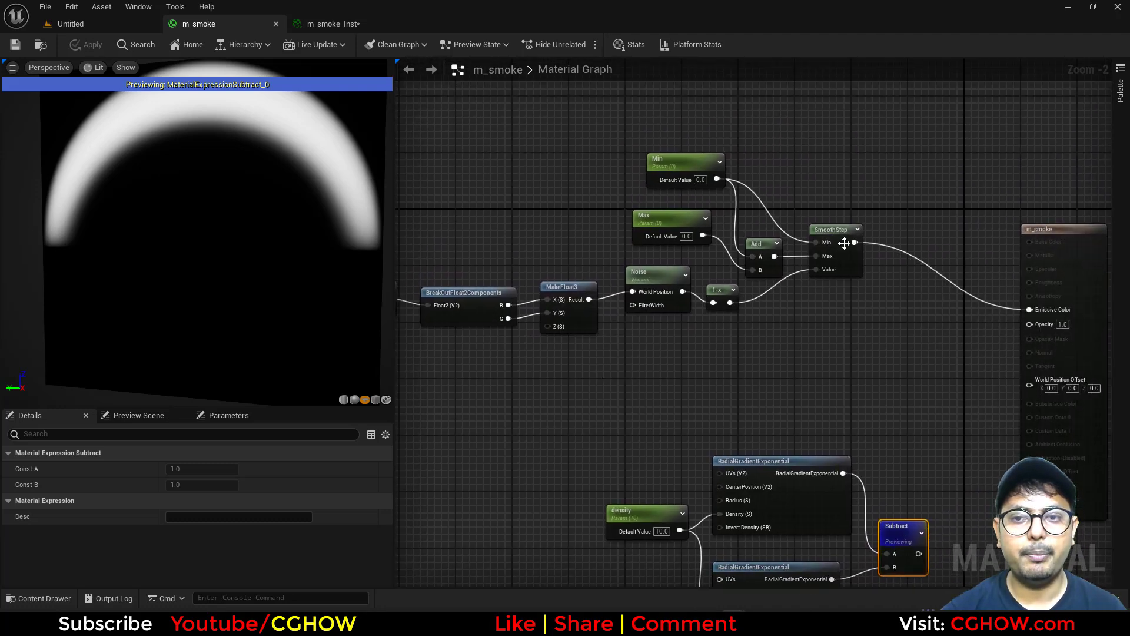
# On m_smoke_Inst, lower Min slightly and set Max to 1.0.
pyautogui.click(333, 23)
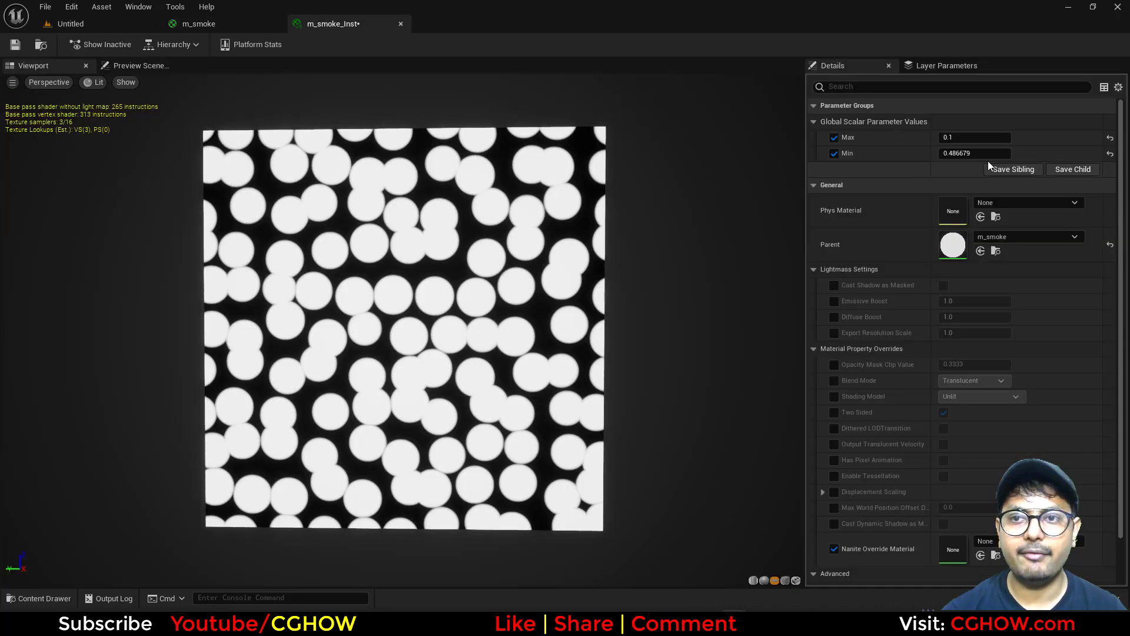
pyautogui.moveTo(992, 153); pyautogui.dragTo(1027, 137)
pyautogui.click(972, 137)
pyautogui.write('1')
pyautogui.press('Tab')
pyautogui.click(235, 26)
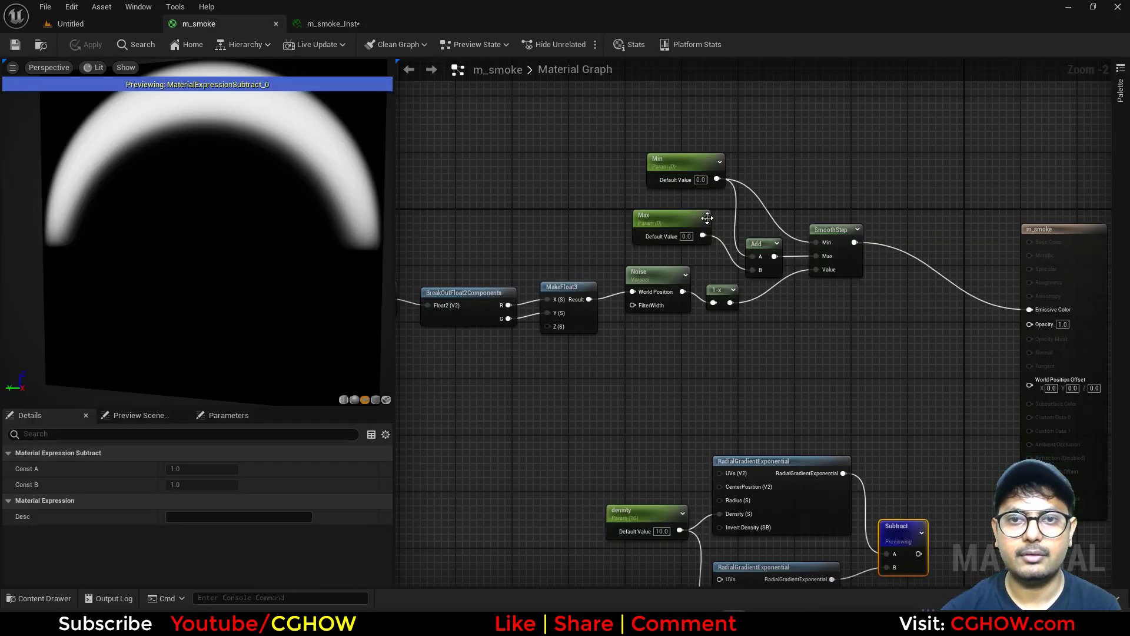
# In m_smoke, set the Min parameter default to 0.4 and Max to 1.0.
pyautogui.click(698, 186)
pyautogui.click(700, 180)
pyautogui.write('0.4')
pyautogui.press('Return')
pyautogui.write('1')
pyautogui.press('Return')
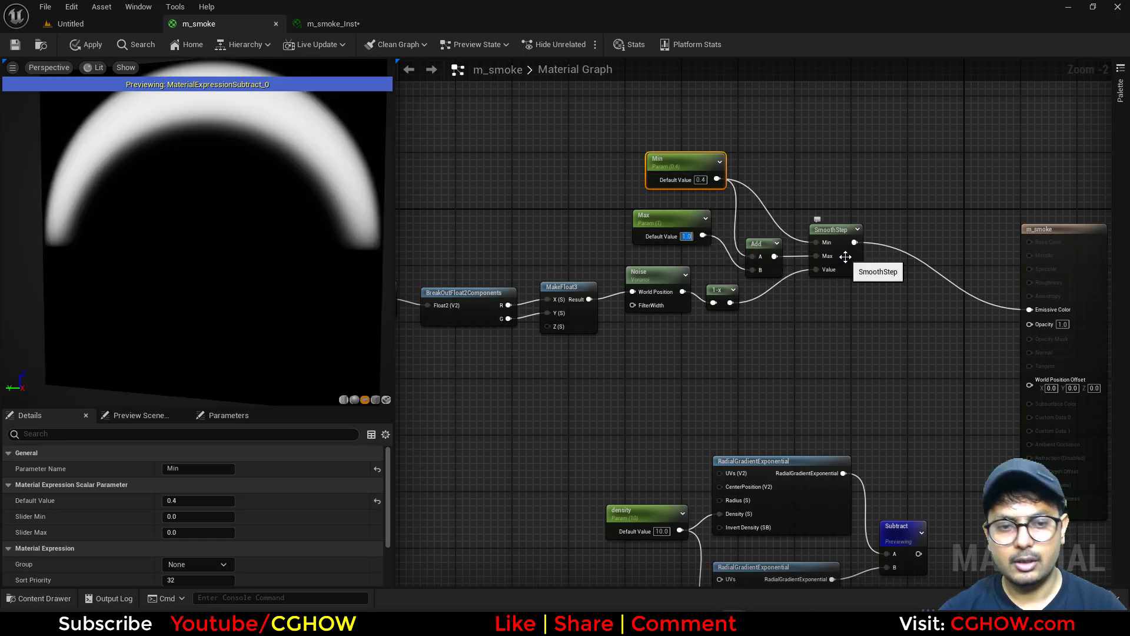
# Stop previewing Subtract and move the TexCoord node up and left.
pyautogui.click(897, 527)
pyautogui.press('space')
pyautogui.moveTo(710, 364); pyautogui.dragTo(786, 397, button='right')
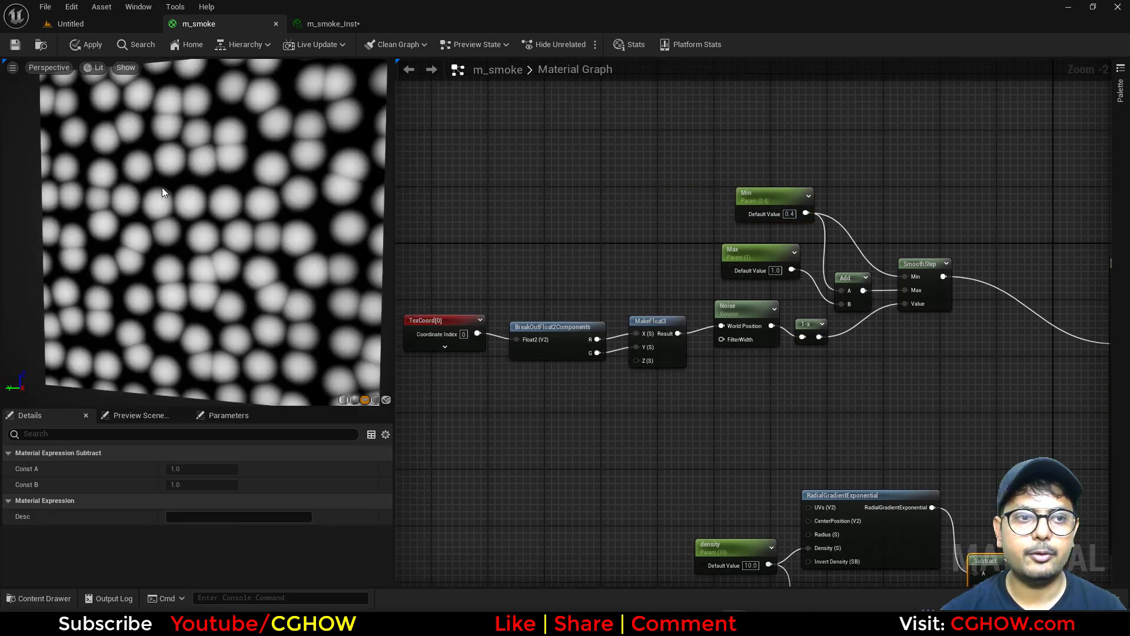
pyautogui.moveTo(168, 197); pyautogui.dragTo(230, 206)
pyautogui.moveTo(446, 364); pyautogui.dragTo(581, 277, button='right')
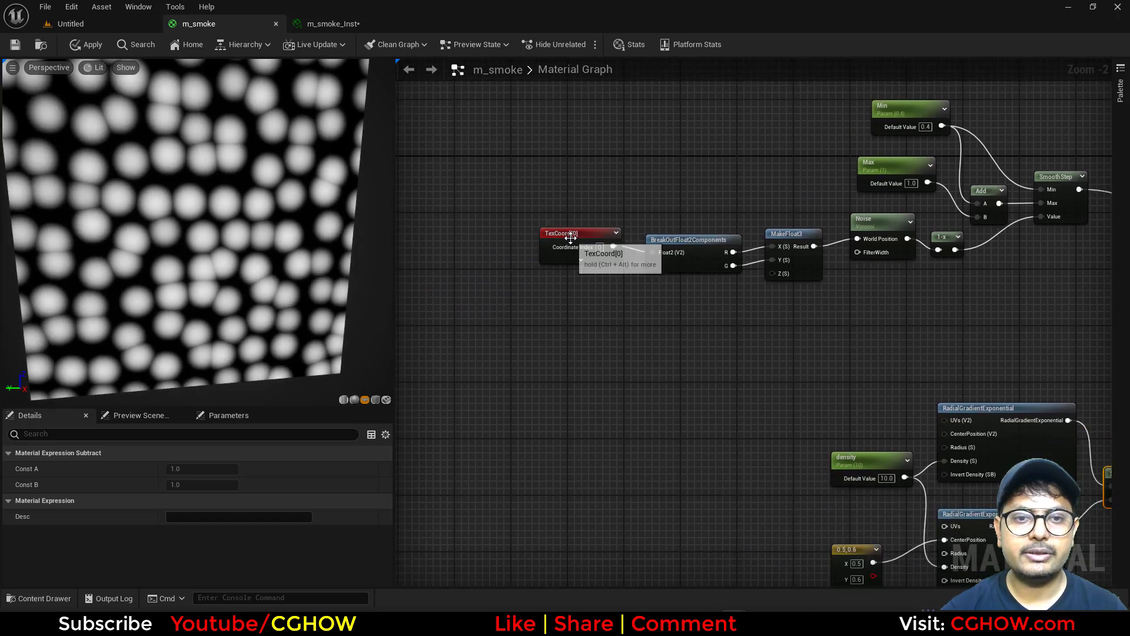
pyautogui.moveTo(571, 236); pyautogui.dragTo(462, 344)
pyautogui.rightClick(462, 157)
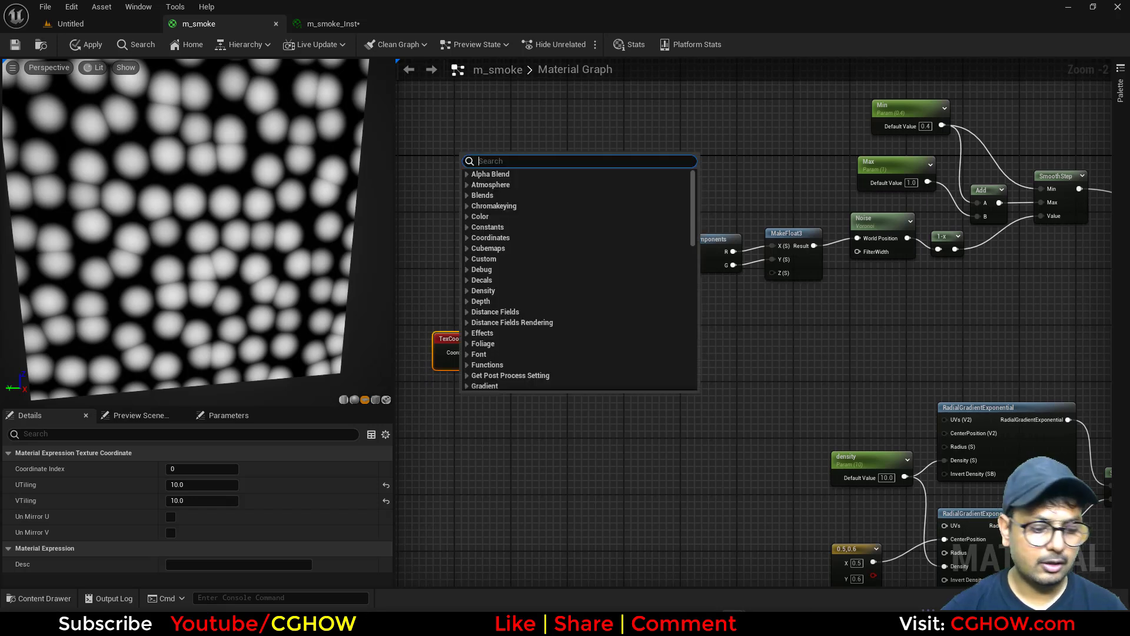
# Multiply VectorToRadialValue's Radial Coordinates by a new two-value constant.
pyautogui.write('vectorto')
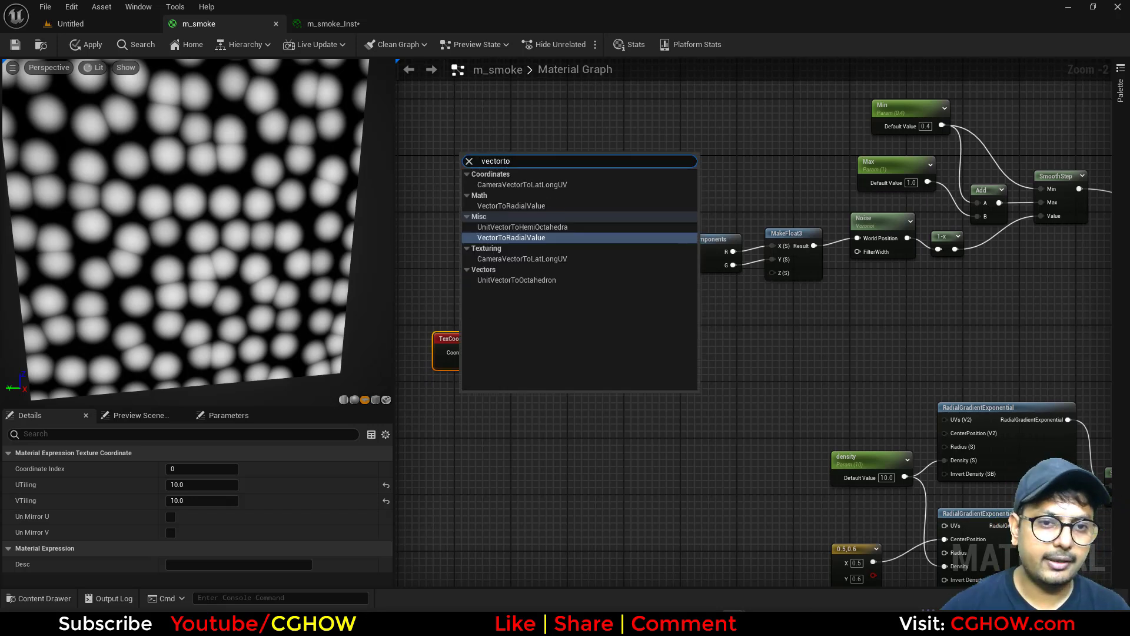
pyautogui.click(529, 237)
pyautogui.moveTo(598, 206); pyautogui.dragTo(451, 239)
pyautogui.click(498, 196)
pyautogui.moveTo(472, 202); pyautogui.dragTo(507, 210)
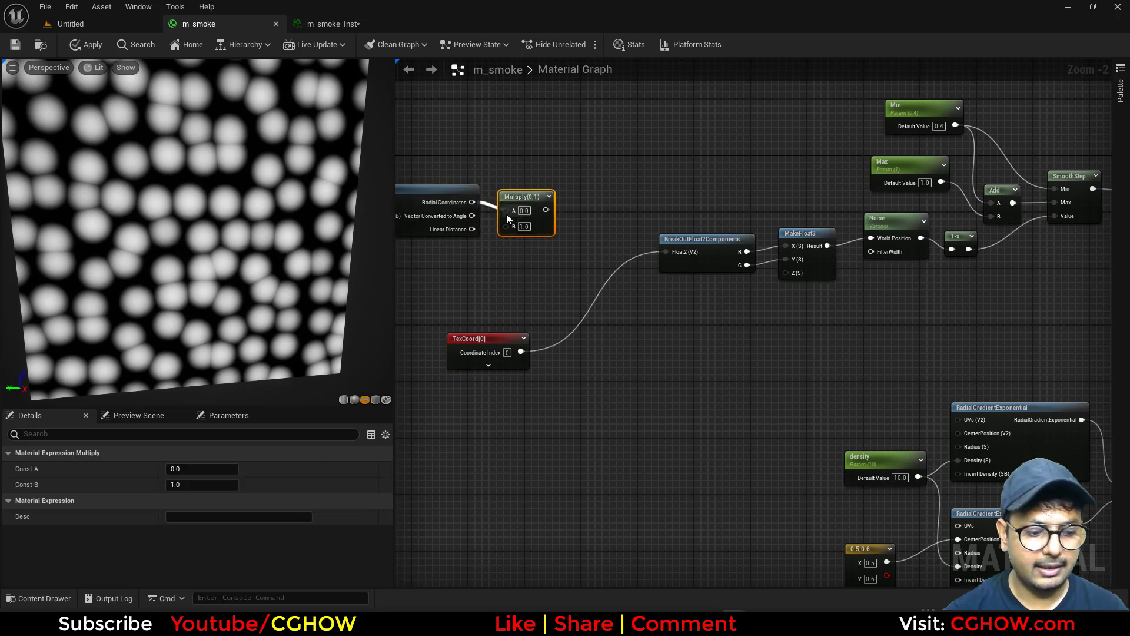
pyautogui.click(449, 258)
pyautogui.moveTo(491, 272); pyautogui.dragTo(672, 249)
# Set the tiling constant to 10, 10 and select the radial tiling nodes.
pyautogui.write('10')
pyautogui.press('Tab')
pyautogui.write('10')
pyautogui.moveTo(557, 308); pyautogui.dragTo(527, 312, button='right')
pyautogui.moveTo(433, 174); pyautogui.dragTo(505, 319)
pyautogui.scroll(-4, 143, 93)
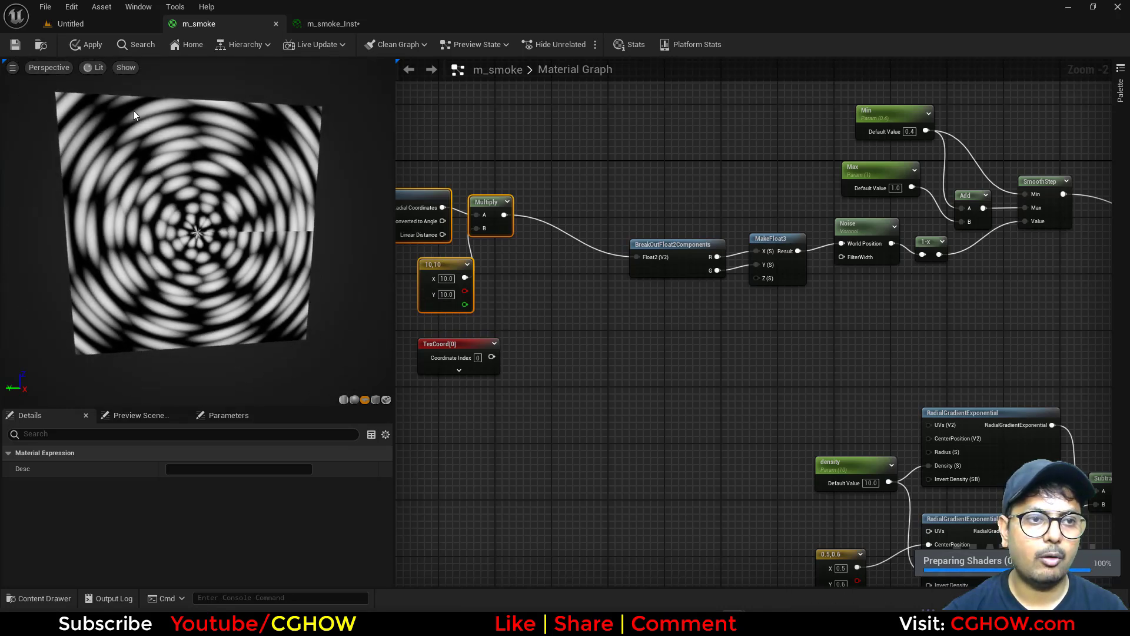
pyautogui.moveTo(154, 225); pyautogui.dragTo(311, 239)
pyautogui.scroll(2, 512, 300)
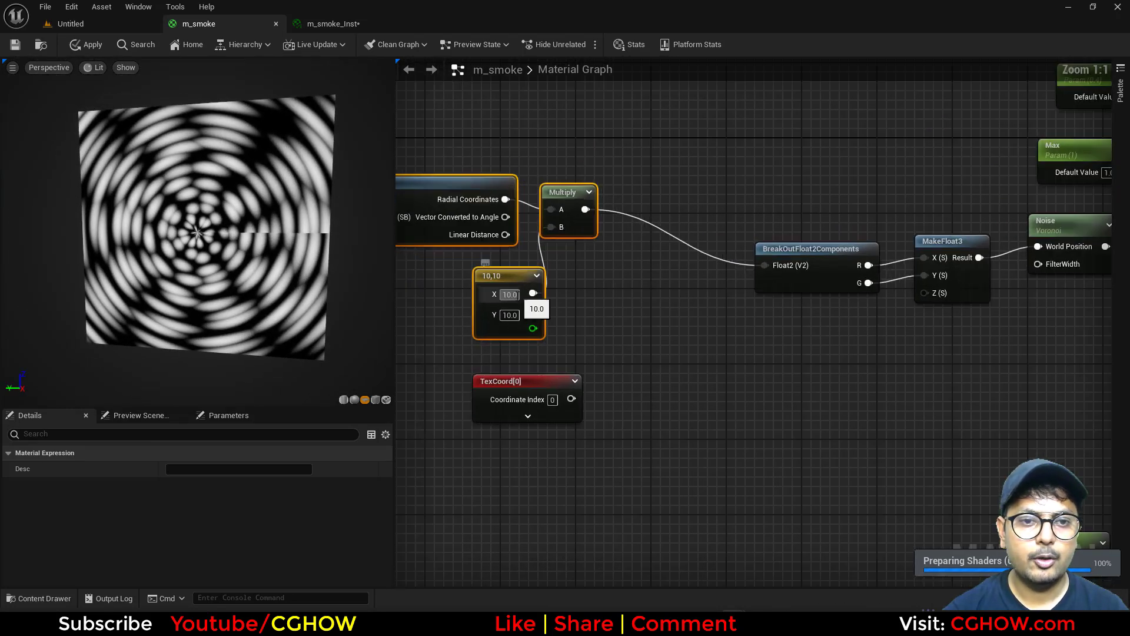
# Change the radial tiling constant to 40, 10.
pyautogui.click(509, 294)
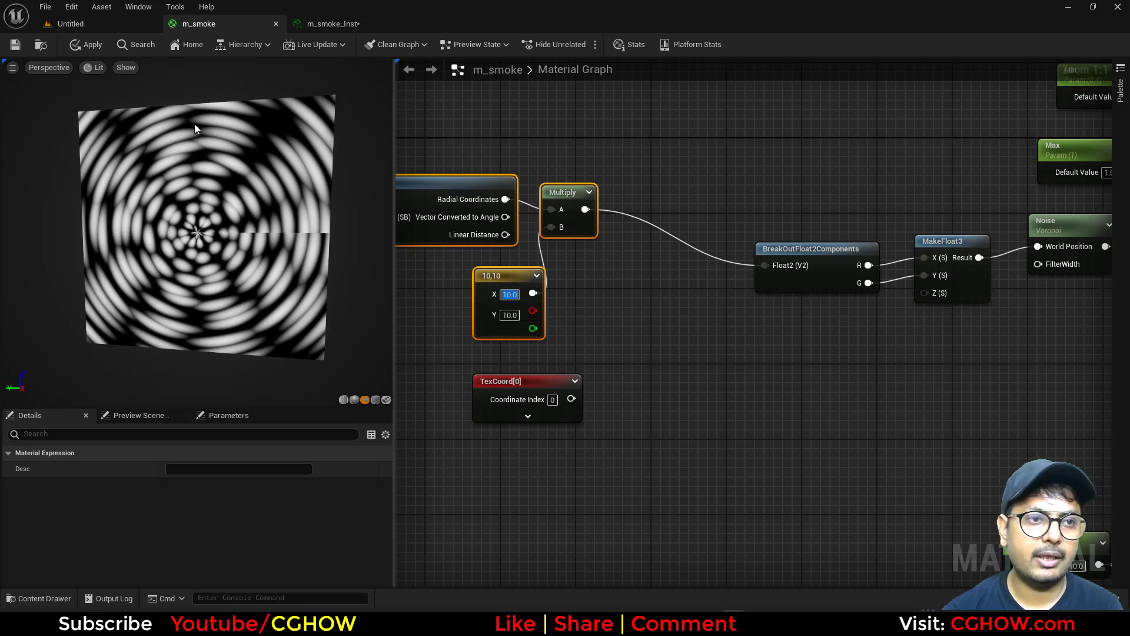
pyautogui.write('40')
pyautogui.press('Return')
pyautogui.write('5')
pyautogui.press('Return')
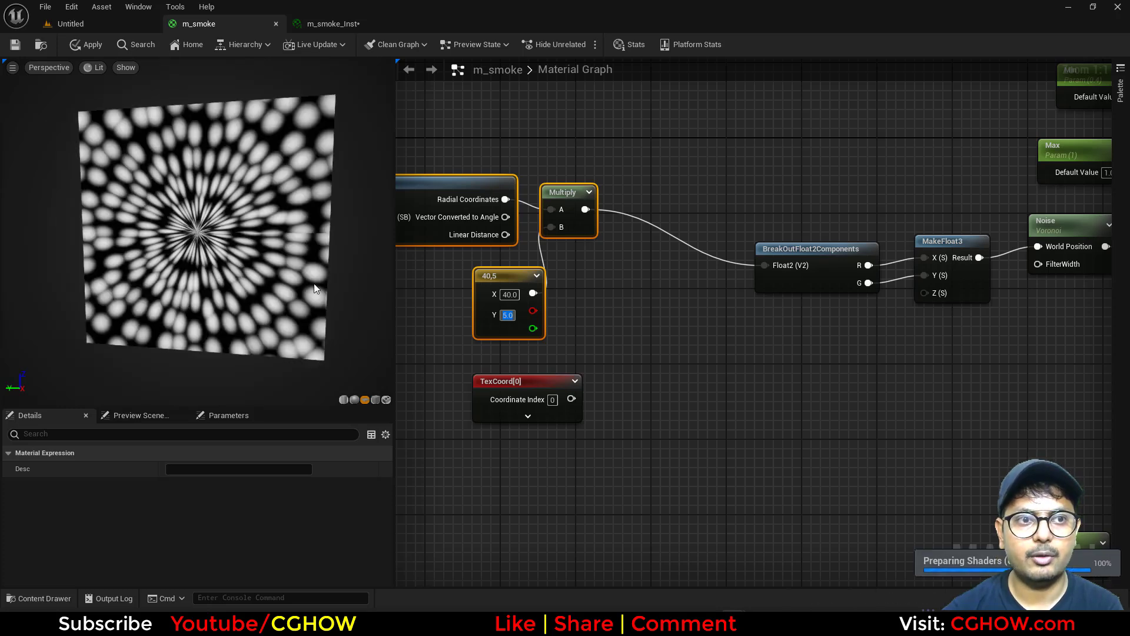
pyautogui.write('10')
pyautogui.press('Return')
# Multiply the 1-x noise by the Subtract ring into SmoothStep's Value, then save m_smoke.
pyautogui.moveTo(678, 346); pyautogui.dragTo(571, 375, button='right')
pyautogui.moveTo(894, 376); pyautogui.dragTo(332, 324, button='right')
pyautogui.moveTo(736, 277); pyautogui.dragTo(739, 264, button='right')
pyautogui.click(740, 263)
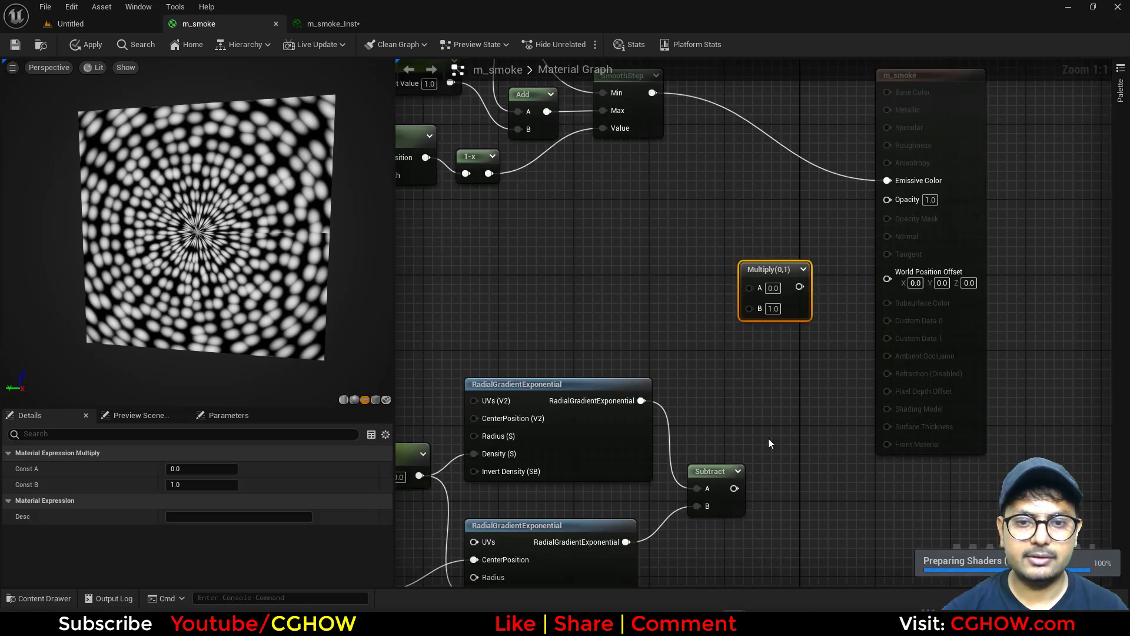
pyautogui.moveTo(734, 488); pyautogui.dragTo(750, 309)
pyautogui.moveTo(674, 272); pyautogui.dragTo(735, 380, button='right')
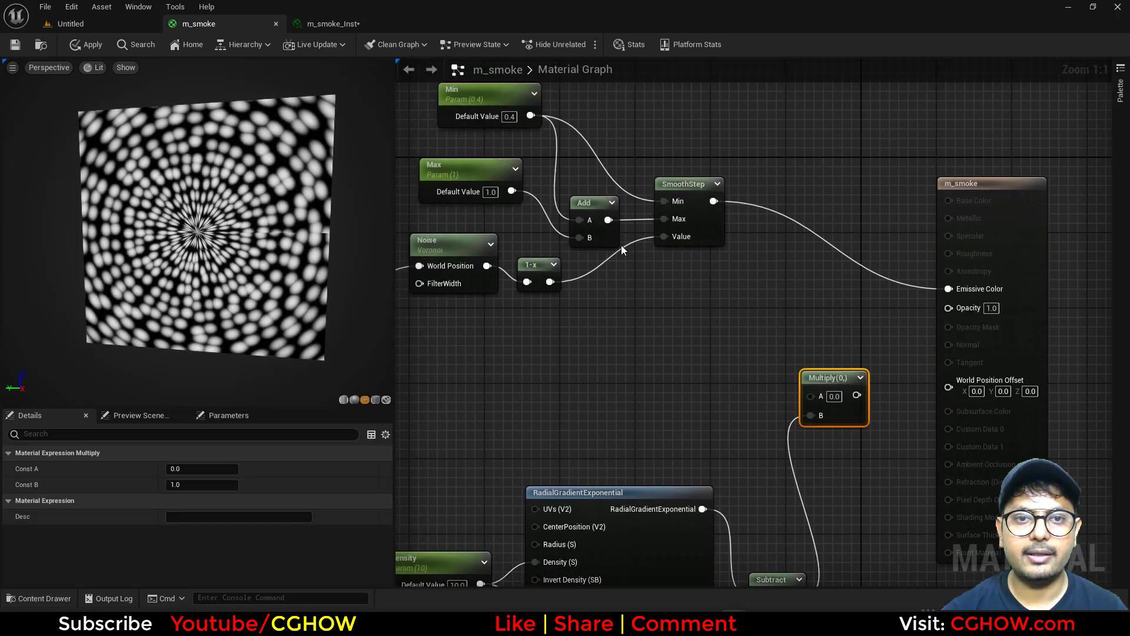
pyautogui.moveTo(551, 283); pyautogui.dragTo(673, 237)
pyautogui.moveTo(387, 201); pyautogui.dragTo(530, 204, button='right')
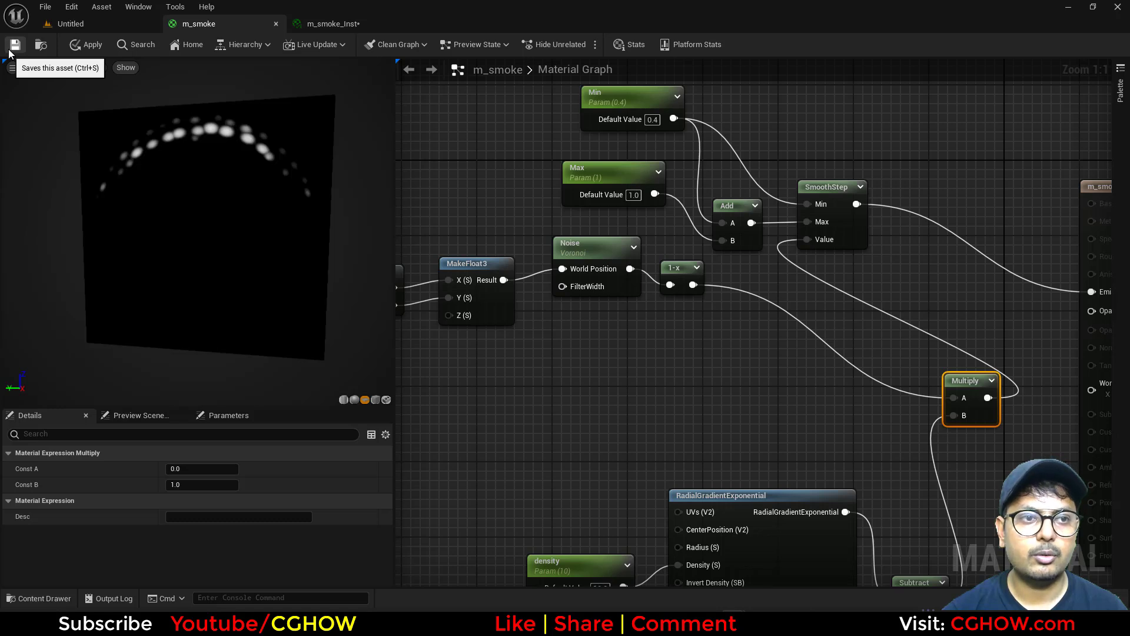
pyautogui.click(10, 50)
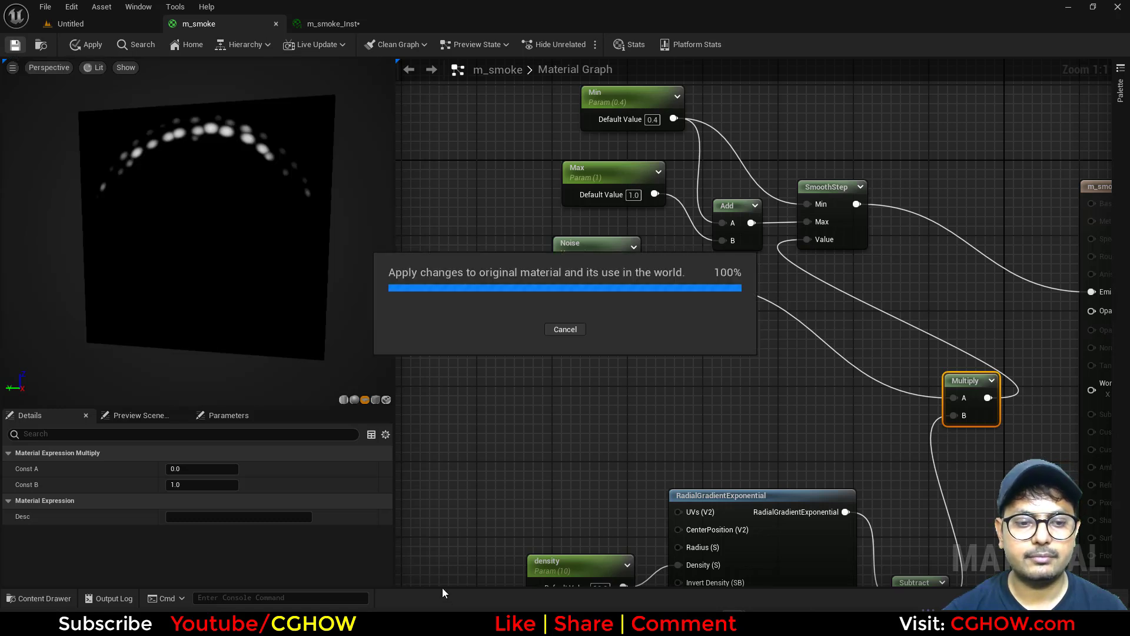
# On m_smoke_Inst, slide density up then back to 10, and adjust Min.
pyautogui.click(315, 26)
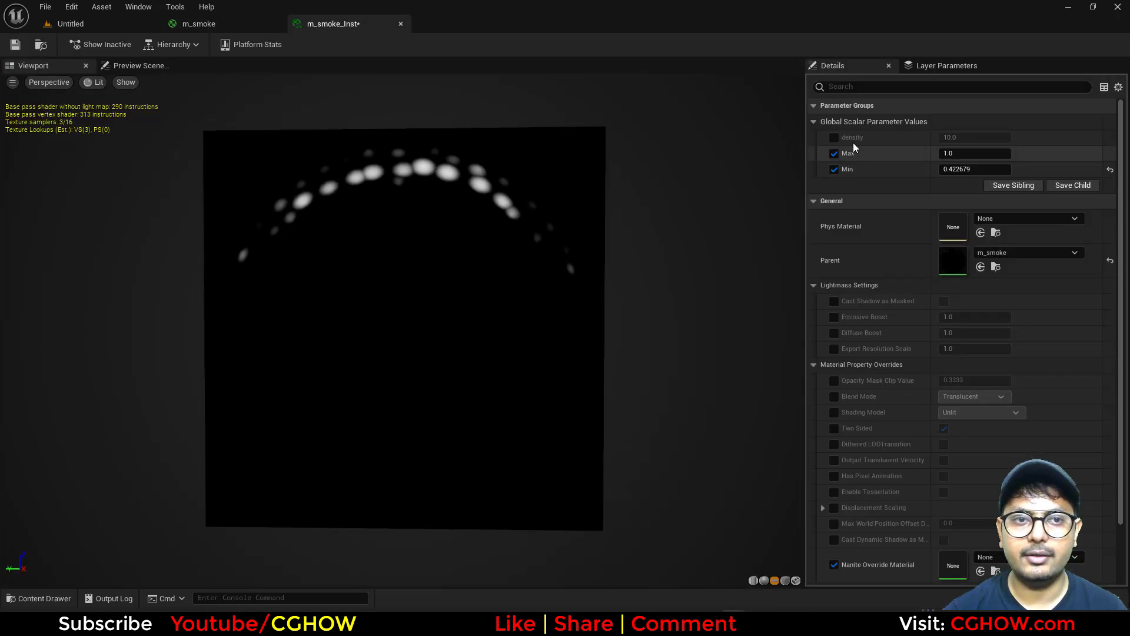
pyautogui.moveTo(1003, 133); pyautogui.dragTo(1020, 132)
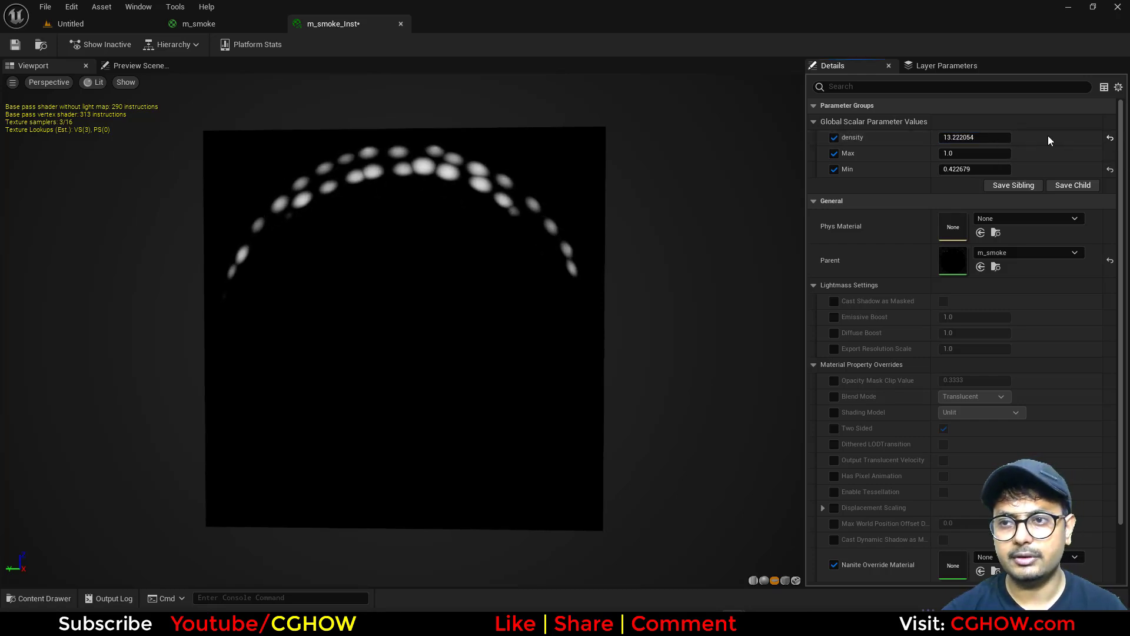
pyautogui.write('10')
pyautogui.press('Return')
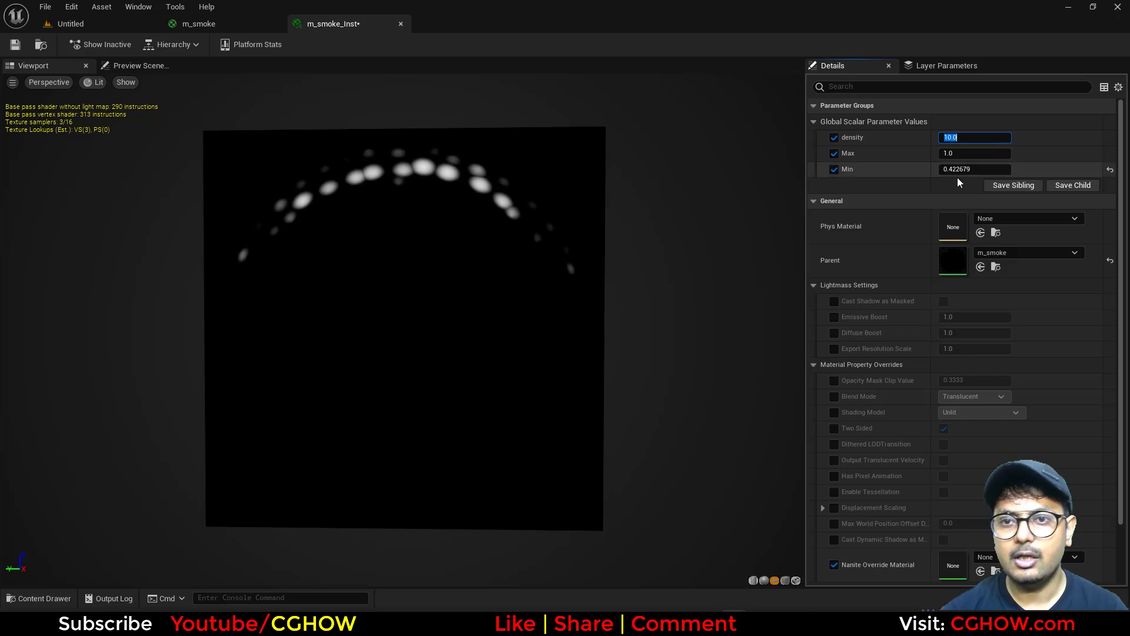
pyautogui.moveTo(976, 171)
pyautogui.mouseDown()
pyautogui.moveTo(944, 171)
pyautogui.moveTo(975, 169)
pyautogui.moveTo(945, 153)
pyautogui.moveTo(1027, 170)
pyautogui.moveTo(994, 169)
pyautogui.mouseUp()
# Change the radial tiling constant in m_smoke to 20, 5.
pyautogui.click(228, 27)
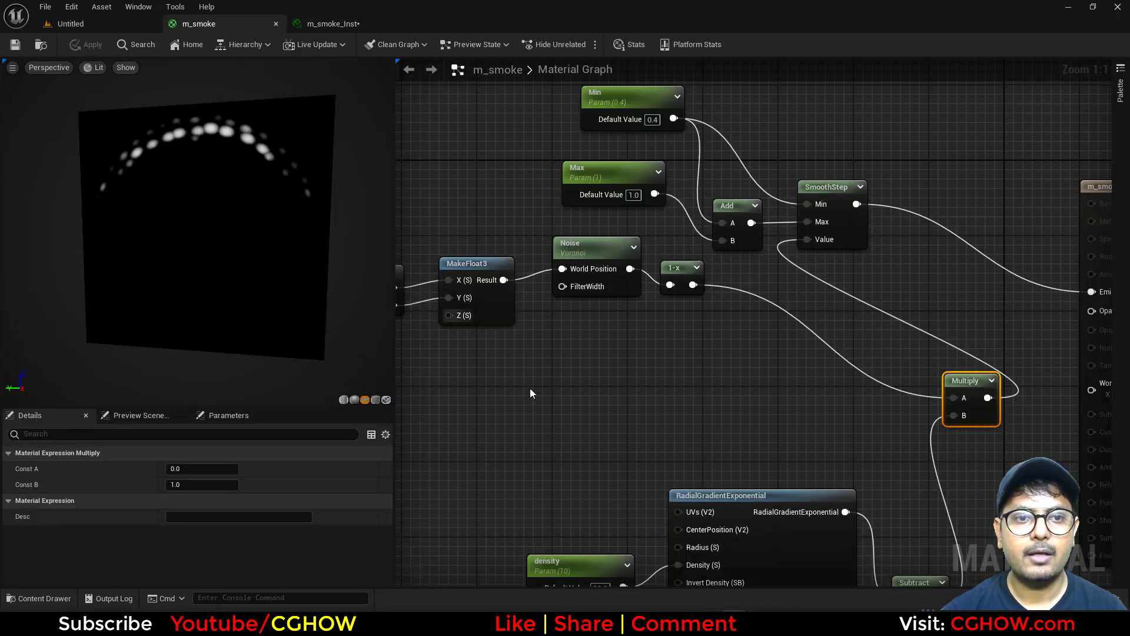
pyautogui.moveTo(428, 396); pyautogui.dragTo(772, 371, button='right')
pyautogui.moveTo(461, 410); pyautogui.dragTo(712, 395, button='right')
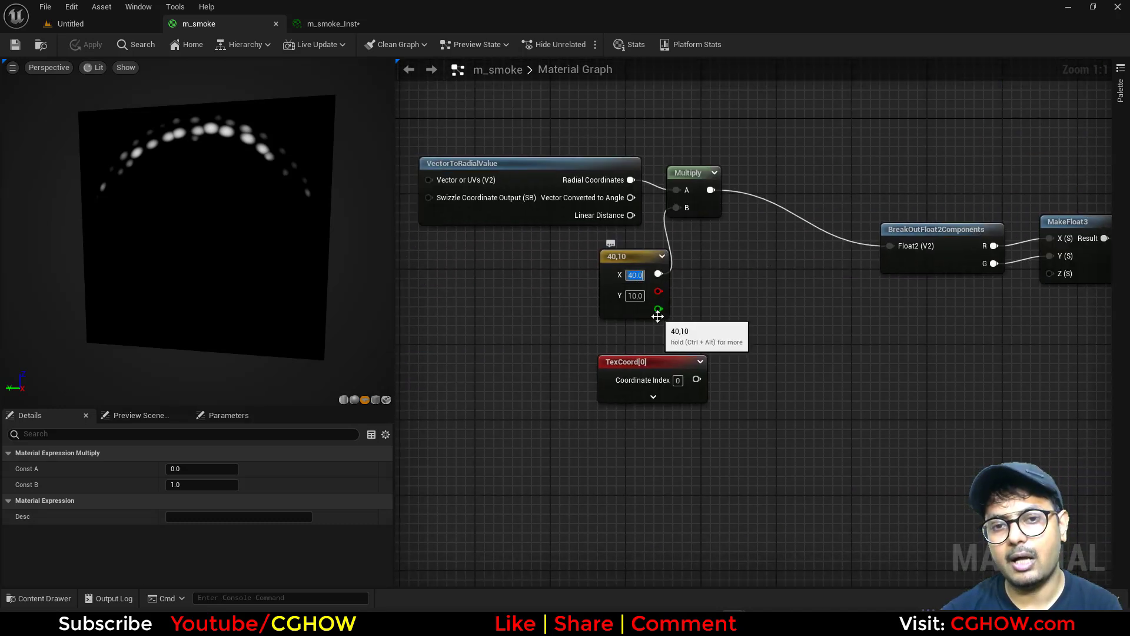
pyautogui.write('20')
pyautogui.press('Tab')
pyautogui.write('5')
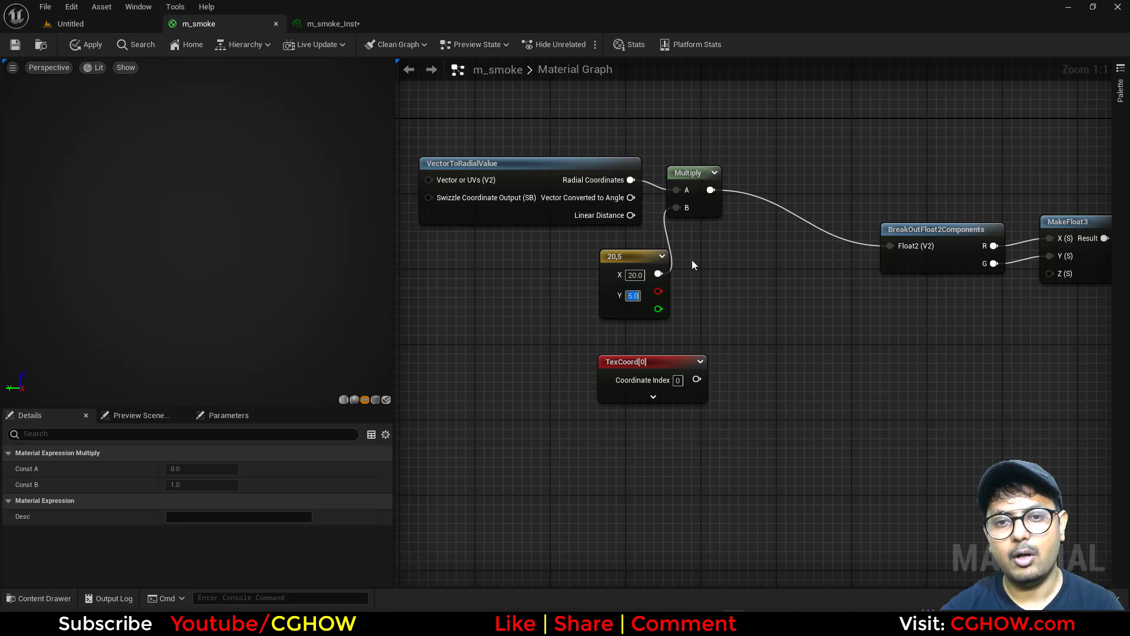
pyautogui.click(692, 274)
# Scale the 20, 5 constant by a 'tile' scalar parameter defaulting to 1, then save.
pyautogui.press('m')
pyautogui.click(695, 259)
pyautogui.moveTo(659, 274); pyautogui.dragTo(711, 282)
pyautogui.moveTo(667, 359); pyautogui.dragTo(629, 453)
pyautogui.click(611, 363)
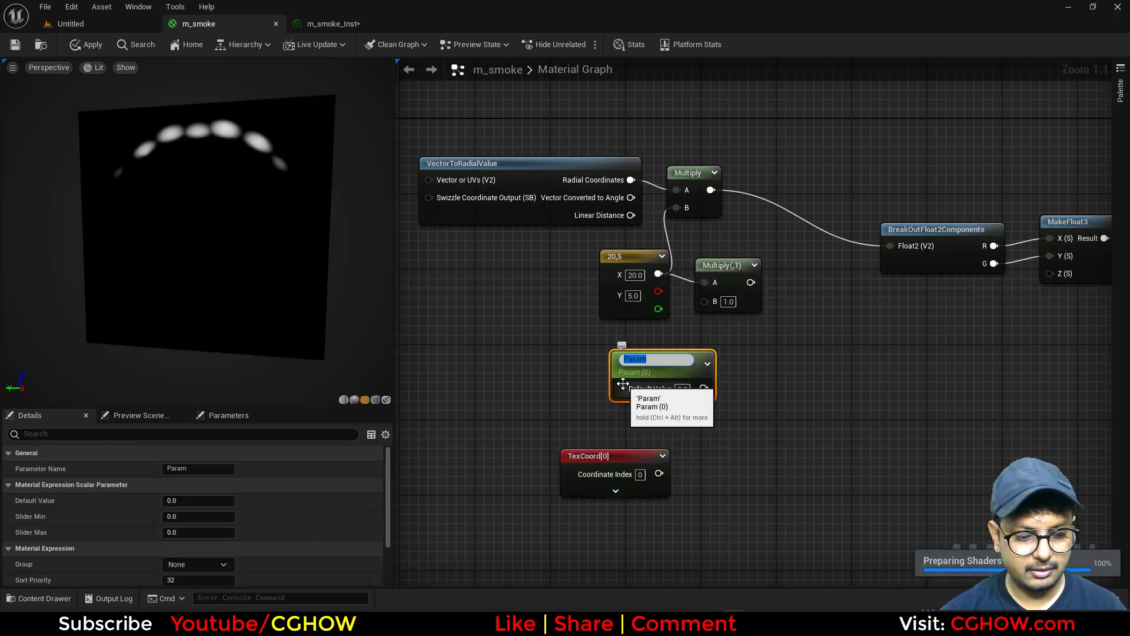
pyautogui.write('tile')
pyautogui.moveTo(704, 388); pyautogui.dragTo(690, 210)
pyautogui.click(683, 386)
pyautogui.write('1')
pyautogui.press('Return')
pyautogui.click(14, 47)
# On m_smoke_Inst, override tile at 0.952581 and set Min to 0.390679.
pyautogui.click(327, 23)
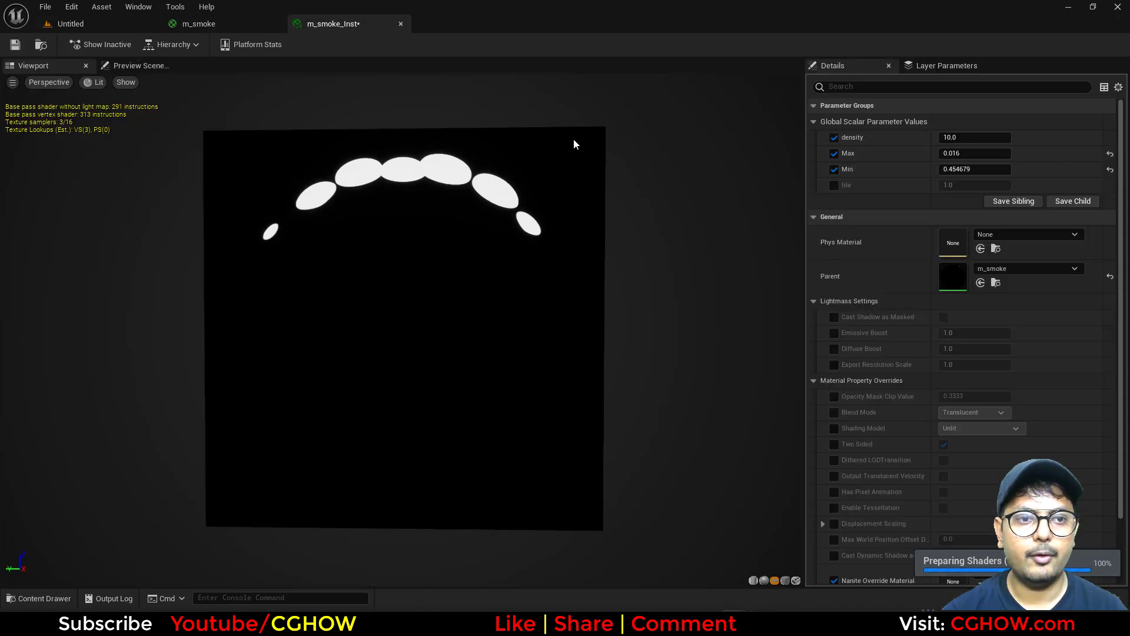
pyautogui.click(835, 185)
pyautogui.moveTo(998, 170); pyautogui.dragTo(890, 173)
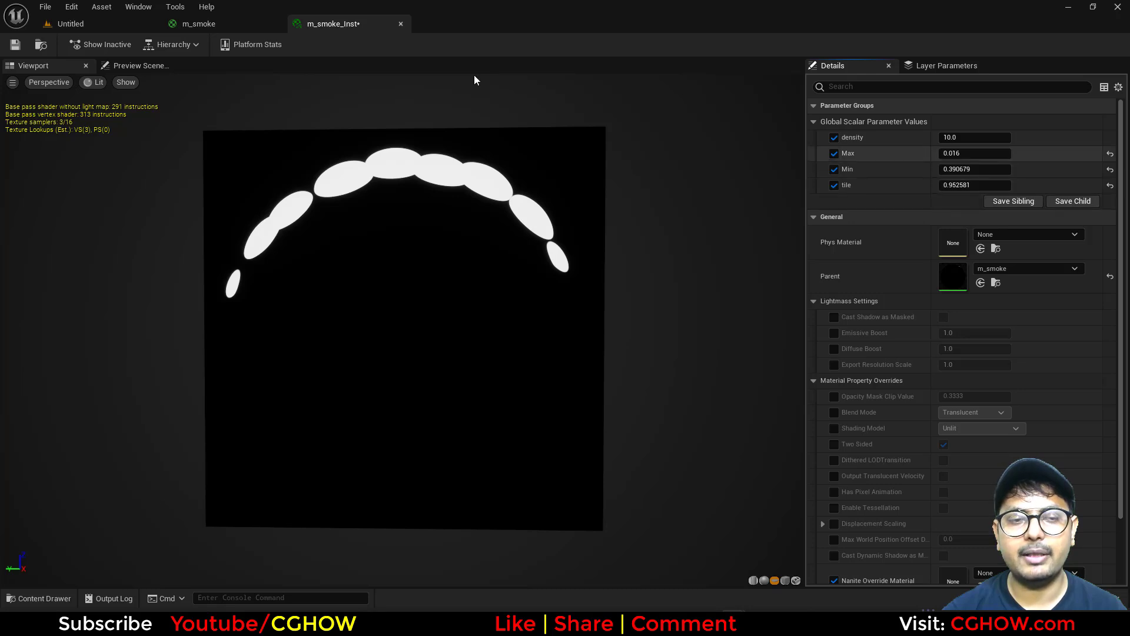
pyautogui.click(231, 21)
# Add a Particle Color node and wire its RGB into m_smoke's Emissive Color.
pyautogui.scroll(-2, 765, 289)
pyautogui.moveTo(813, 303); pyautogui.dragTo(510, 250, button='right')
pyautogui.moveTo(972, 247); pyautogui.dragTo(684, 337, button='right')
pyautogui.rightClick(701, 121)
pyautogui.write('par')
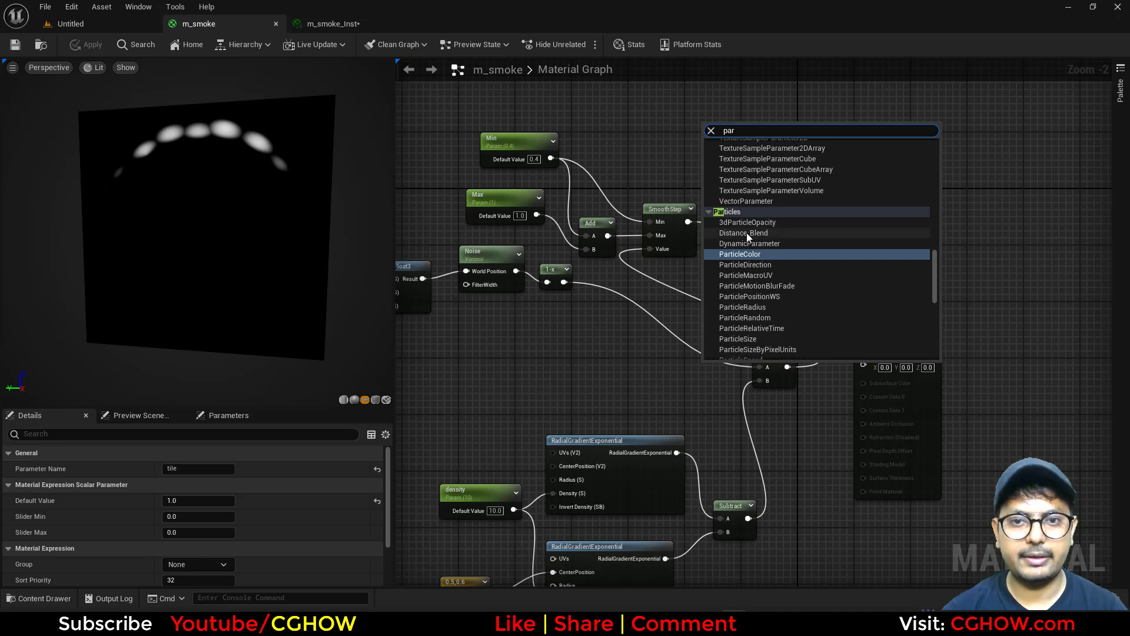
pyautogui.click(738, 251)
pyautogui.moveTo(750, 148); pyautogui.dragTo(863, 288)
# Multiply the particle alpha by the SmoothStep mask and feed the result into Opacity.
pyautogui.moveTo(916, 247); pyautogui.dragTo(1016, 185)
pyautogui.click(774, 250)
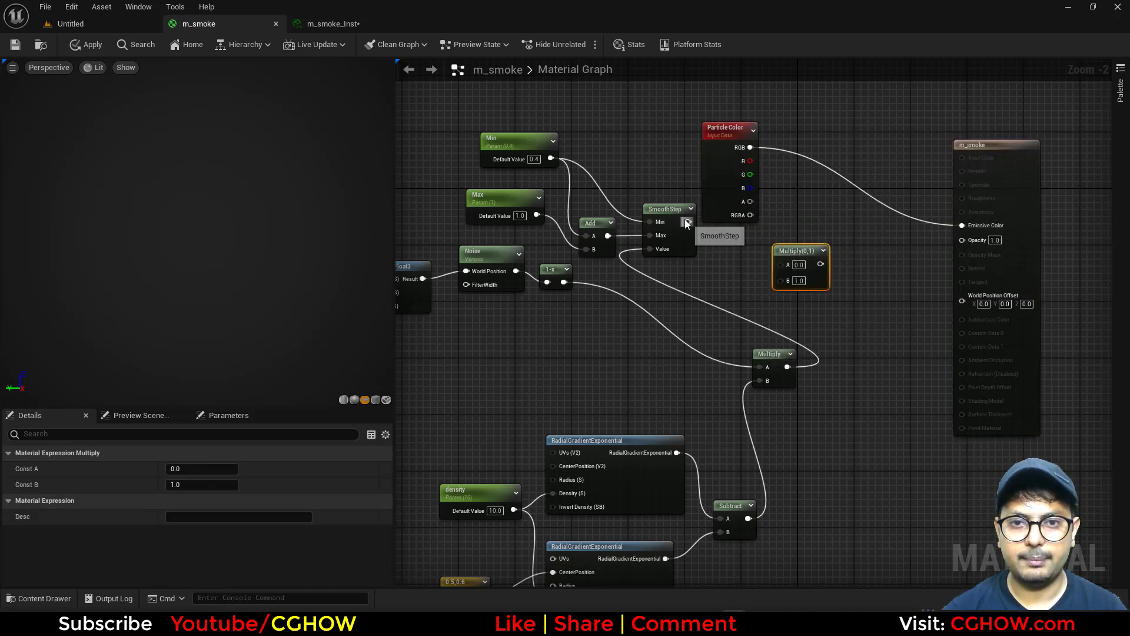
pyautogui.moveTo(688, 221); pyautogui.dragTo(749, 201)
pyautogui.moveTo(814, 264); pyautogui.dragTo(962, 239)
# Add a Dynamic Parameter, wire its first output to the tiling, and rename it 'tile'.
pyautogui.moveTo(674, 365); pyautogui.dragTo(1107, 300, button='right')
pyautogui.moveTo(570, 419); pyautogui.dragTo(523, 399, button='right')
pyautogui.rightClick(670, 325)
pyautogui.write('dyn')
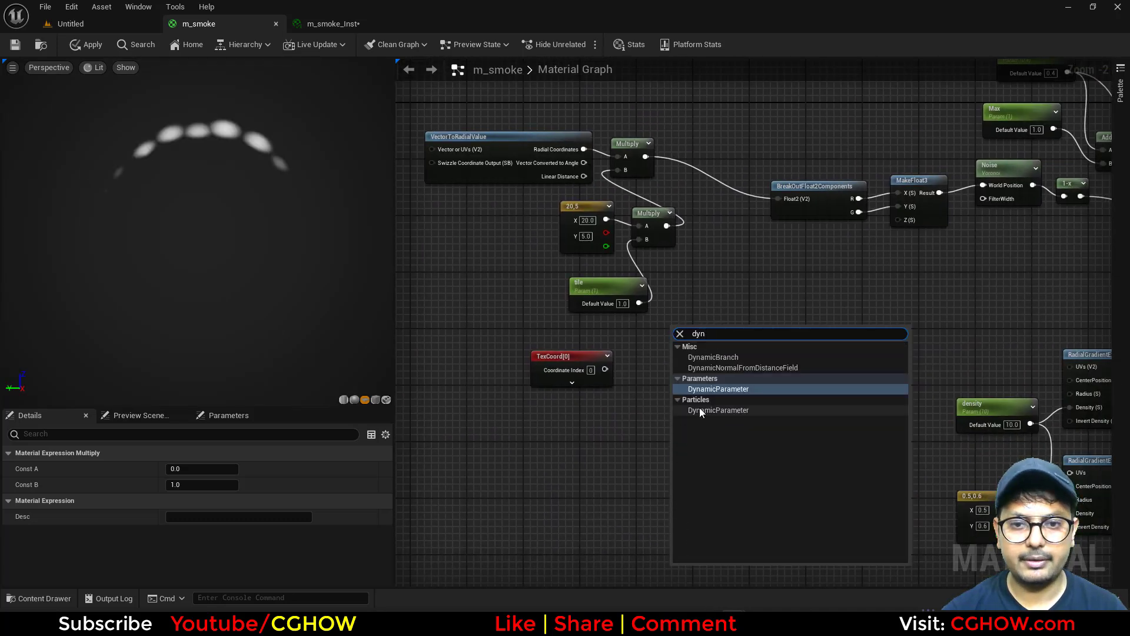
pyautogui.click(715, 389)
pyautogui.moveTo(762, 350); pyautogui.dragTo(657, 273)
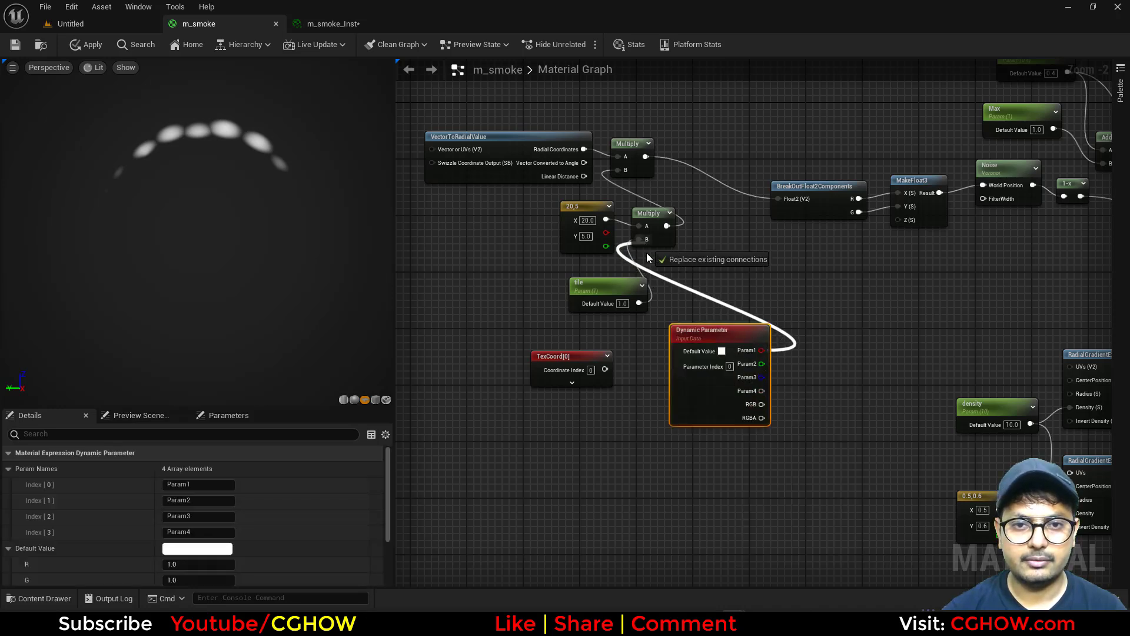
pyautogui.click(191, 482)
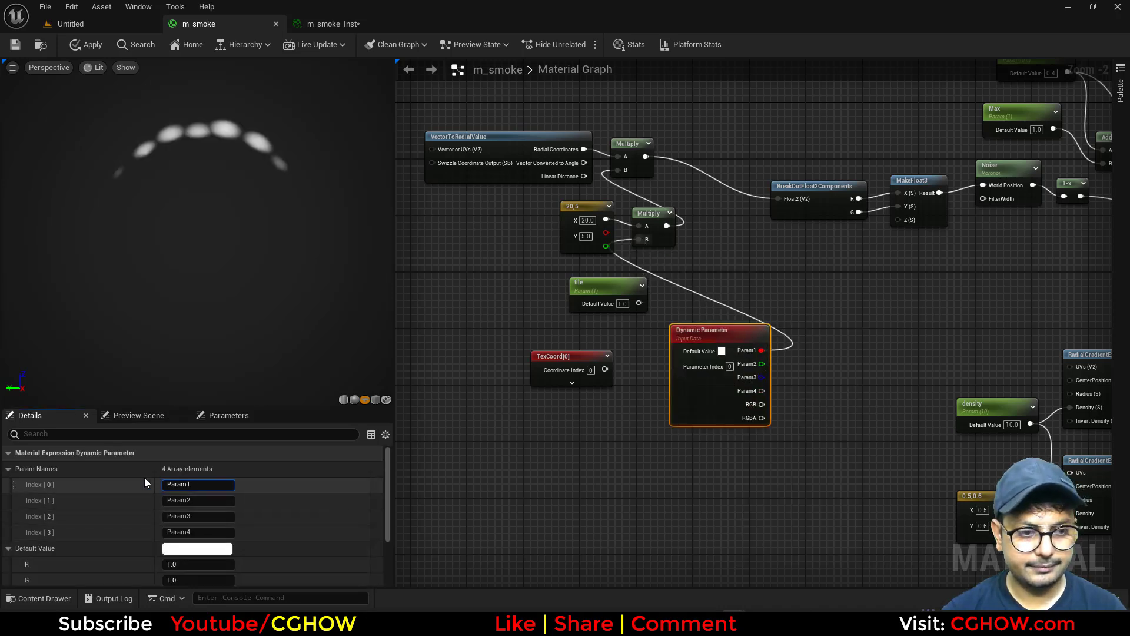
pyautogui.write('tile')
pyautogui.press('Return')
# Move Min's connections onto the second dynamic output and rename that output 'min'.
pyautogui.moveTo(782, 344); pyautogui.dragTo(548, 394, button='right')
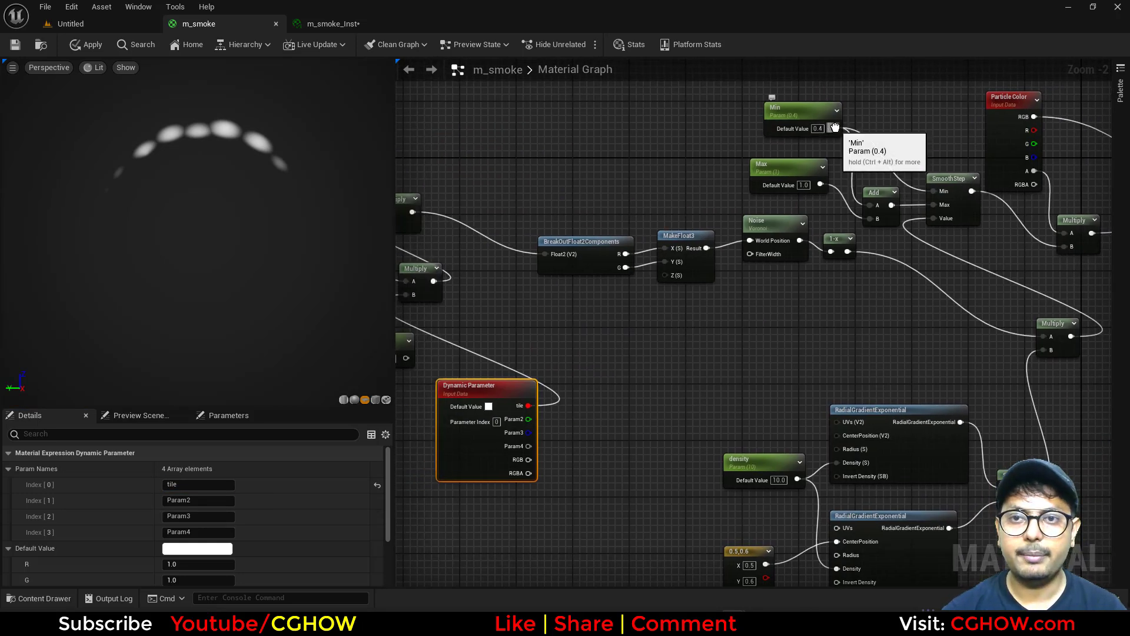
pyautogui.keyDown('ctrl'); pyautogui.moveTo(834, 128); pyautogui.dragTo(529, 419); pyautogui.keyUp('ctrl')
pyautogui.moveTo(469, 469); pyautogui.dragTo(624, 430, button='right')
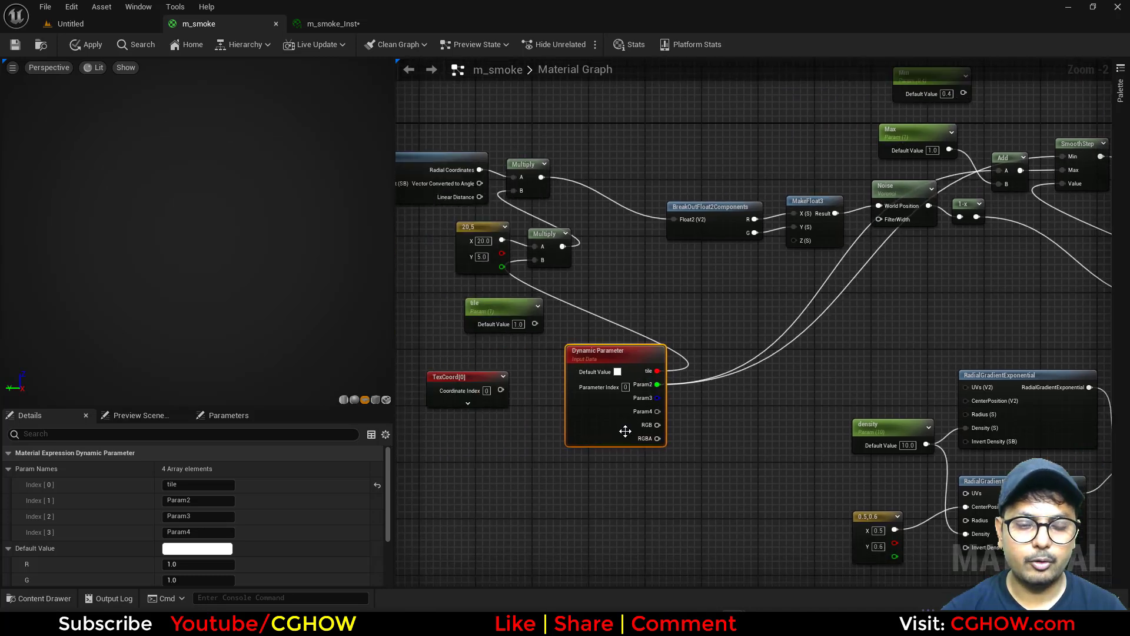
pyautogui.click(215, 501)
pyautogui.write('min')
pyautogui.press('Return')
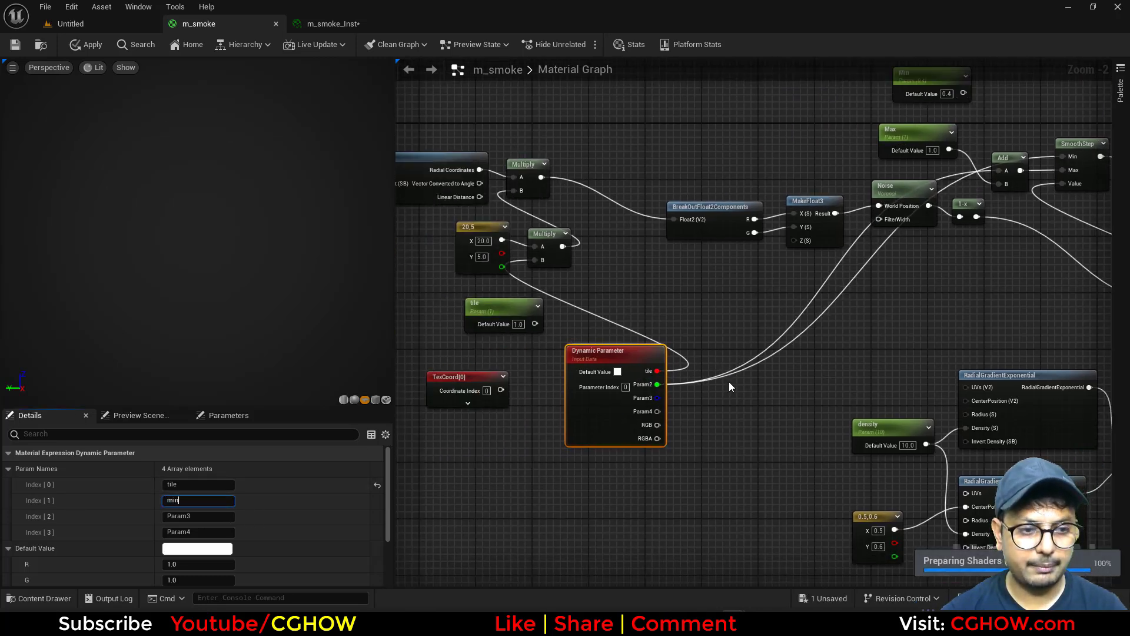
pyautogui.moveTo(878, 161); pyautogui.dragTo(790, 206, button='right')
pyautogui.scroll(-2, 741, 386)
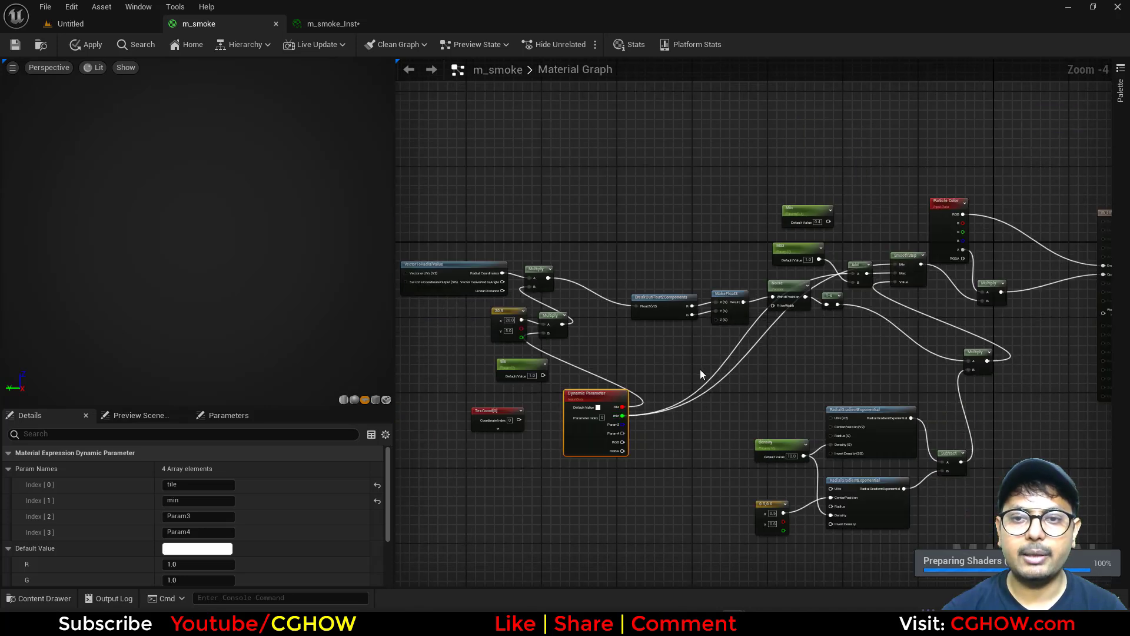
pyautogui.moveTo(701, 375); pyautogui.dragTo(695, 321, button='right')
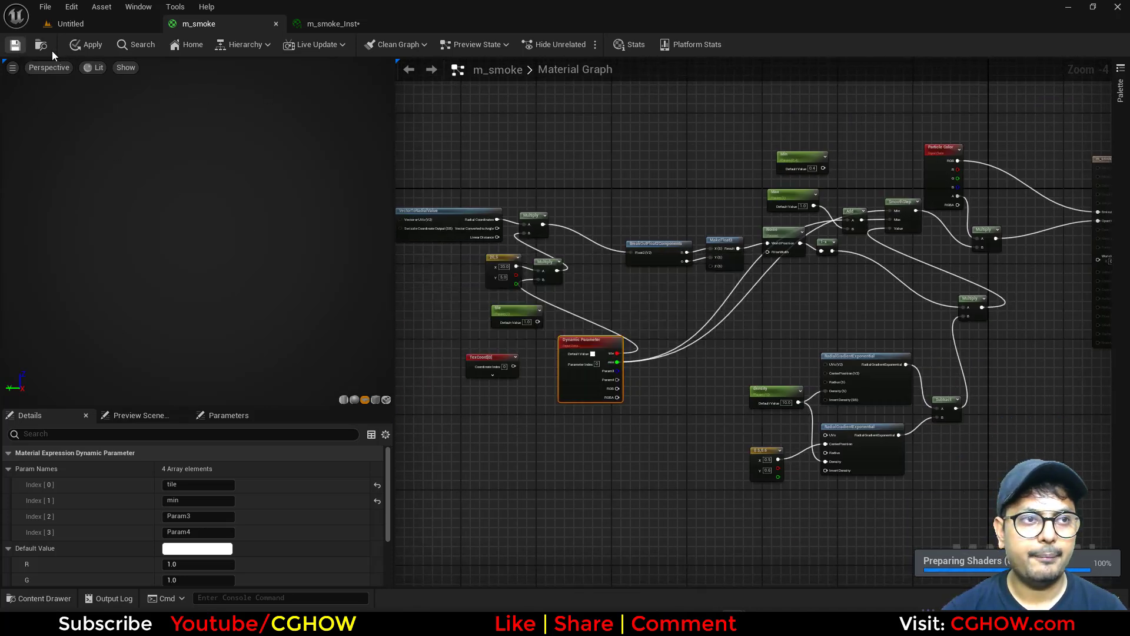
# Create a new Niagara System in the tutr folder from the Fountain emitter template.
pyautogui.click(69, 25)
pyautogui.rightClick(380, 474)
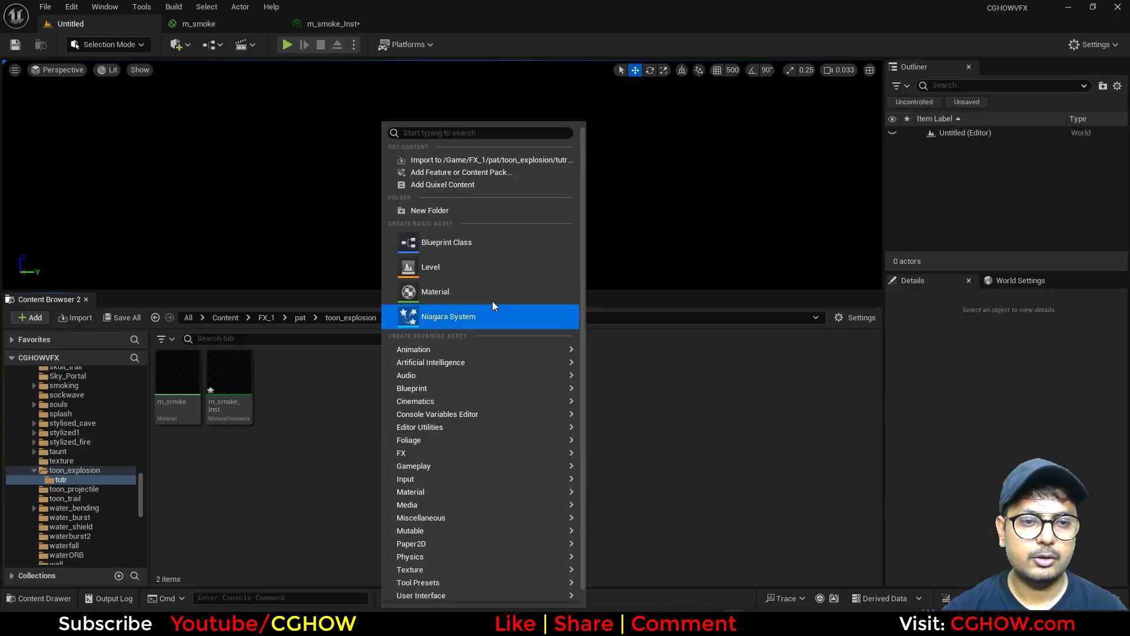
pyautogui.click(454, 321)
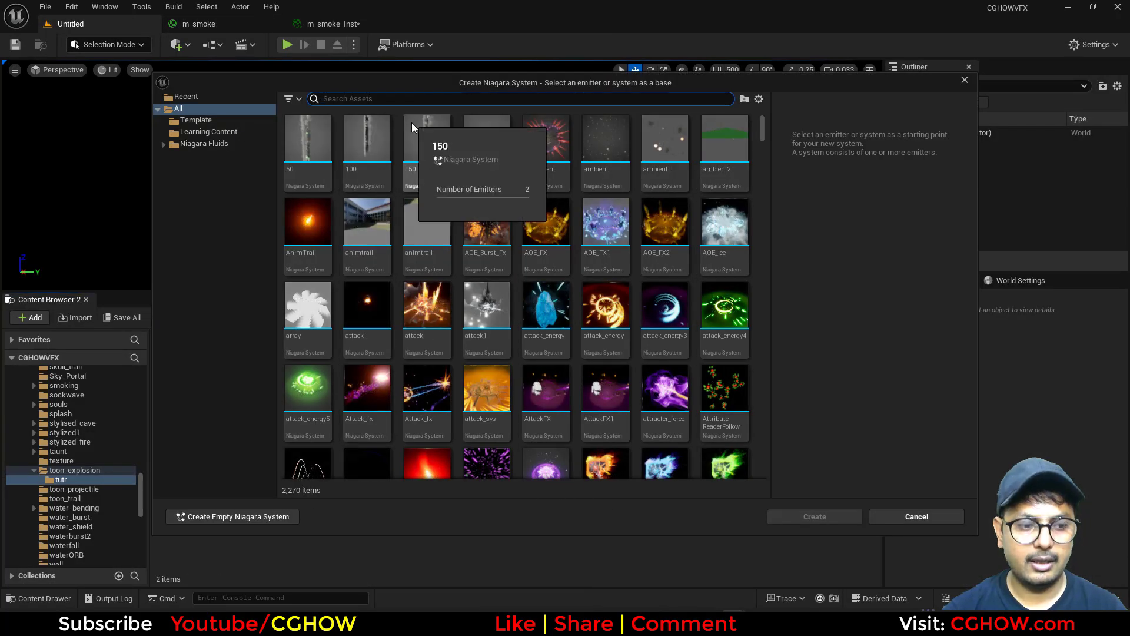
pyautogui.write('foun')
pyautogui.doubleClick(362, 154)
pyautogui.press('Return')
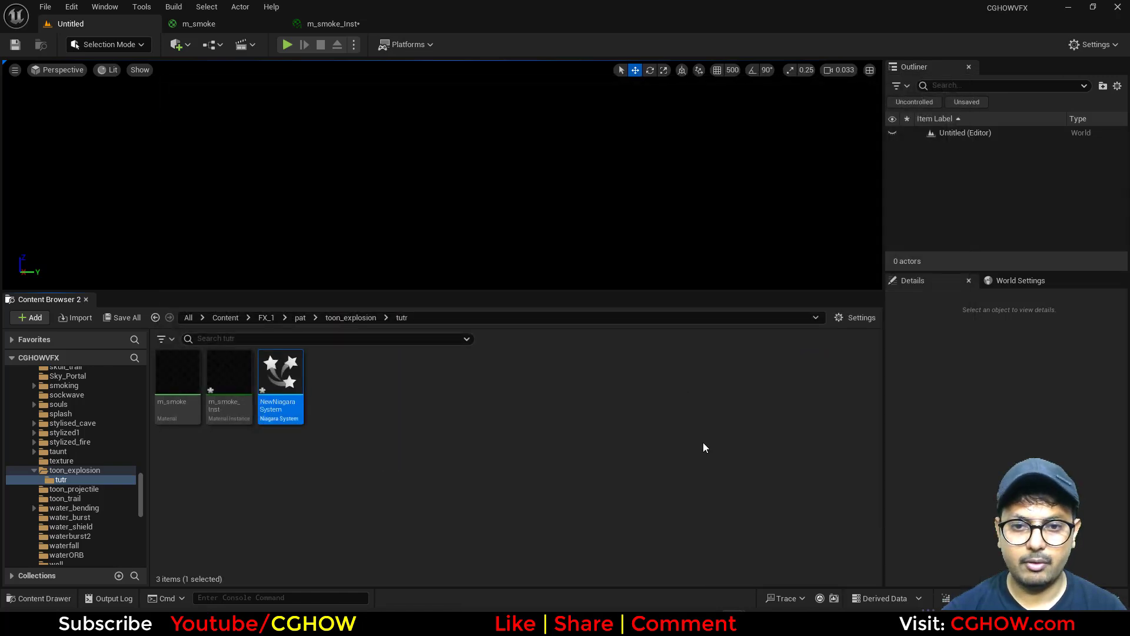
# Save all assets, rename the new system 'fx', and open it.
pyautogui.hotkey('ctrl', 'shift', 's')
pyautogui.click(653, 444)
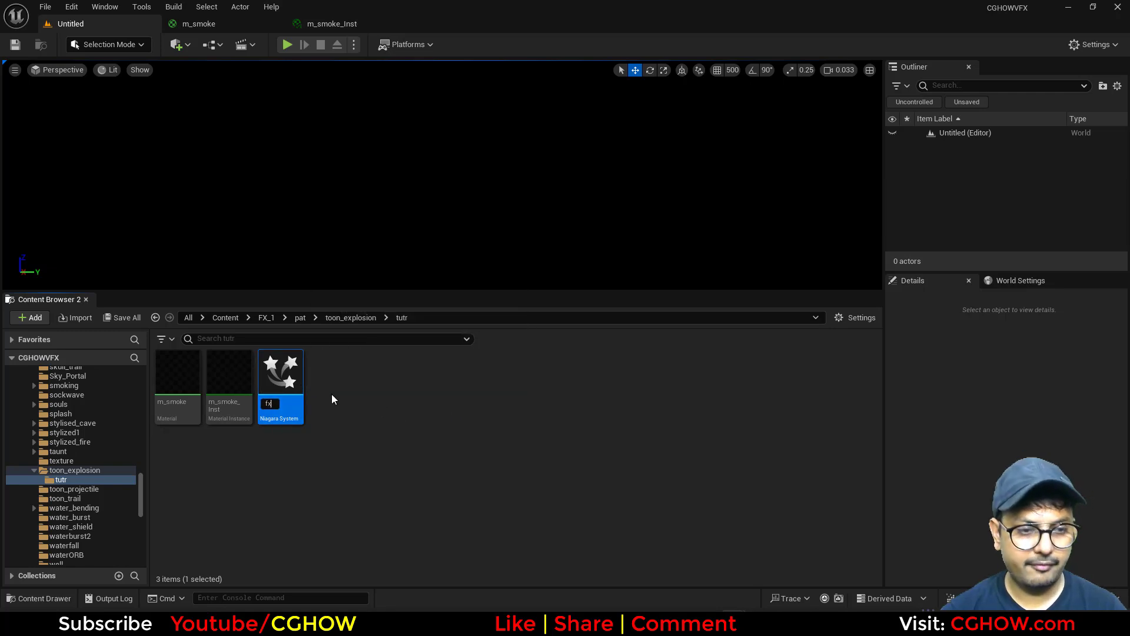
pyautogui.write('fx')
pyautogui.press('Return')
pyautogui.doubleClick(194, 371)
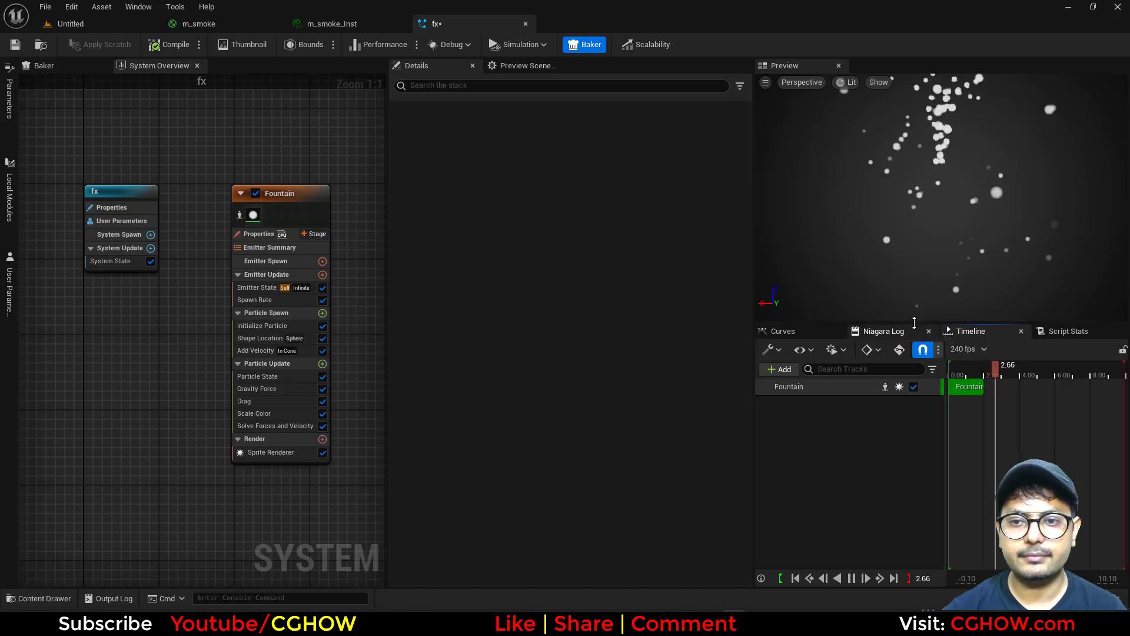
# Remove the Gravity Force module from the Fountain's particle update.
pyautogui.moveTo(915, 322); pyautogui.dragTo(912, 387)
pyautogui.click(263, 388)
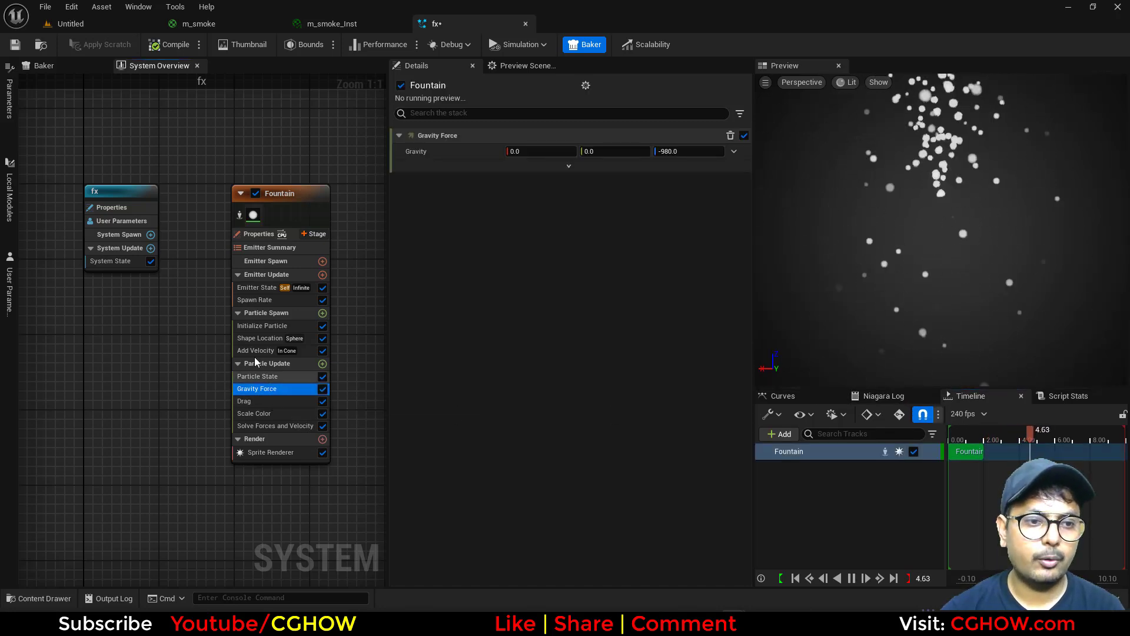
pyautogui.press('Delete')
pyautogui.click(254, 351)
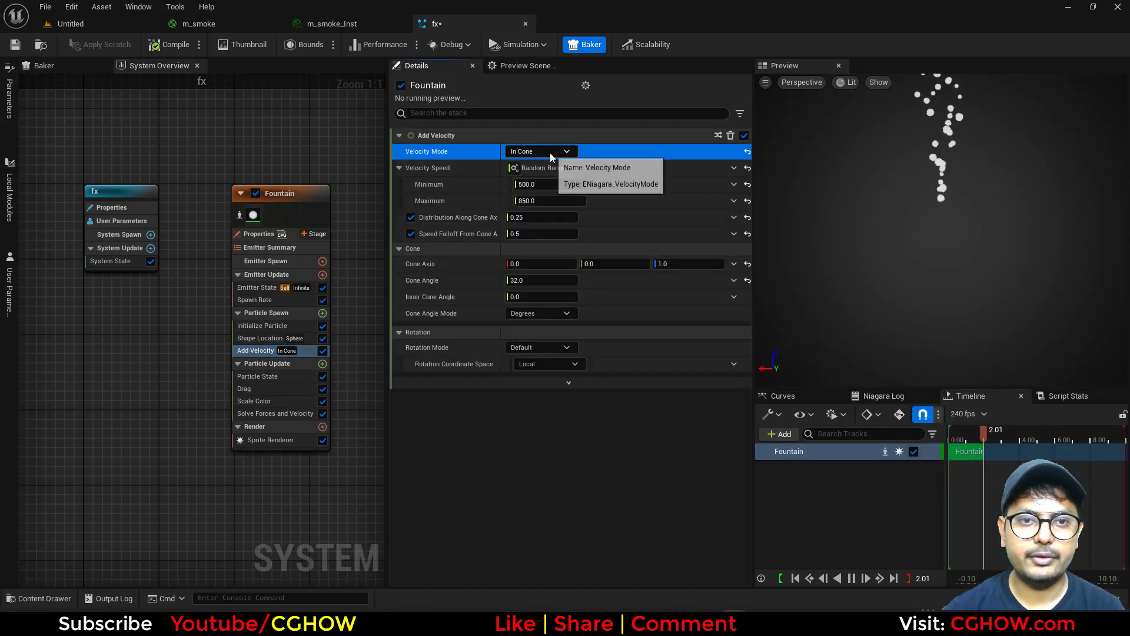
# Set Add Velocity to From Point mode with speed ranging 100–200.
pyautogui.click(549, 153)
pyautogui.click(549, 182)
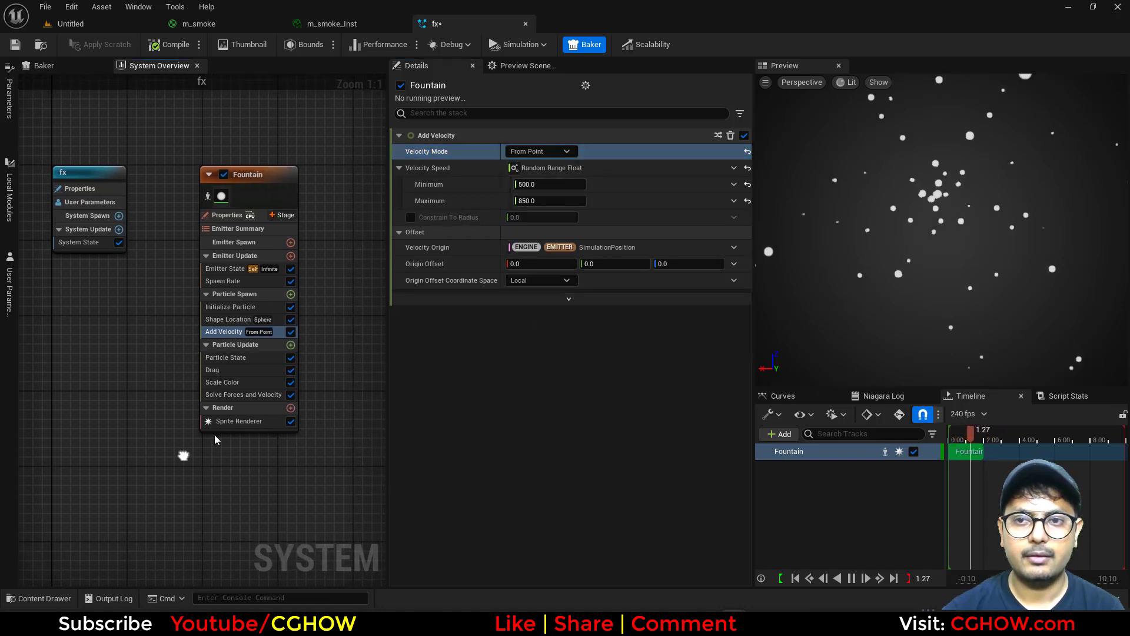
pyautogui.click(549, 201)
pyautogui.write('2')
pyautogui.write('100')
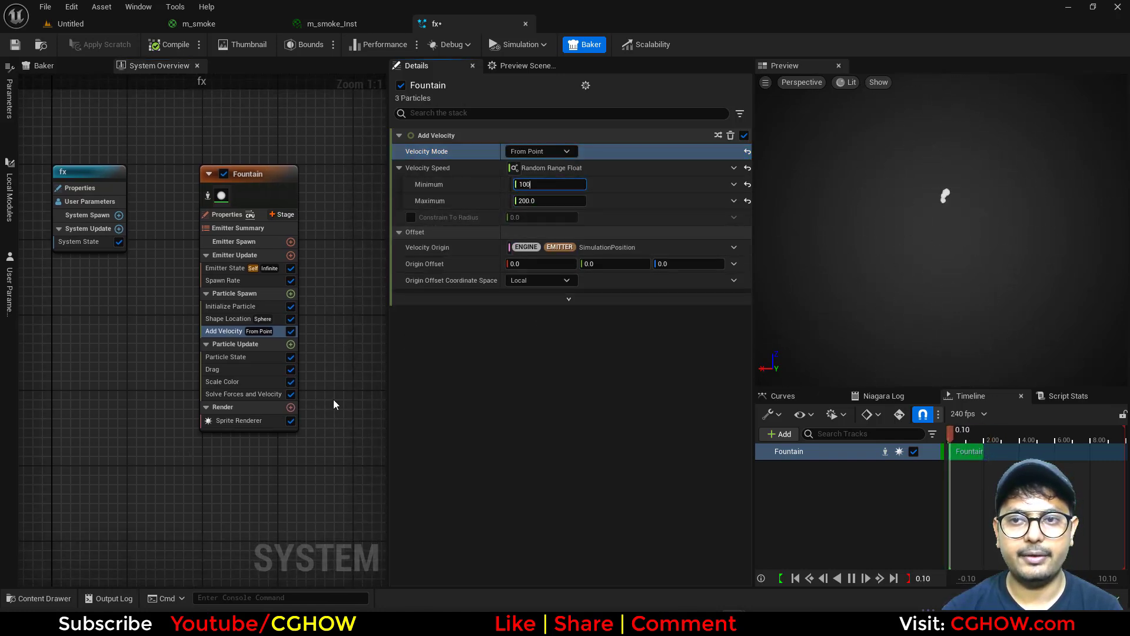
pyautogui.press('Return')
# Drive Drag with a ramp-up Float from Curve, scale curve 3.
pyautogui.moveTo(193, 412); pyautogui.dragTo(233, 406, button='right')
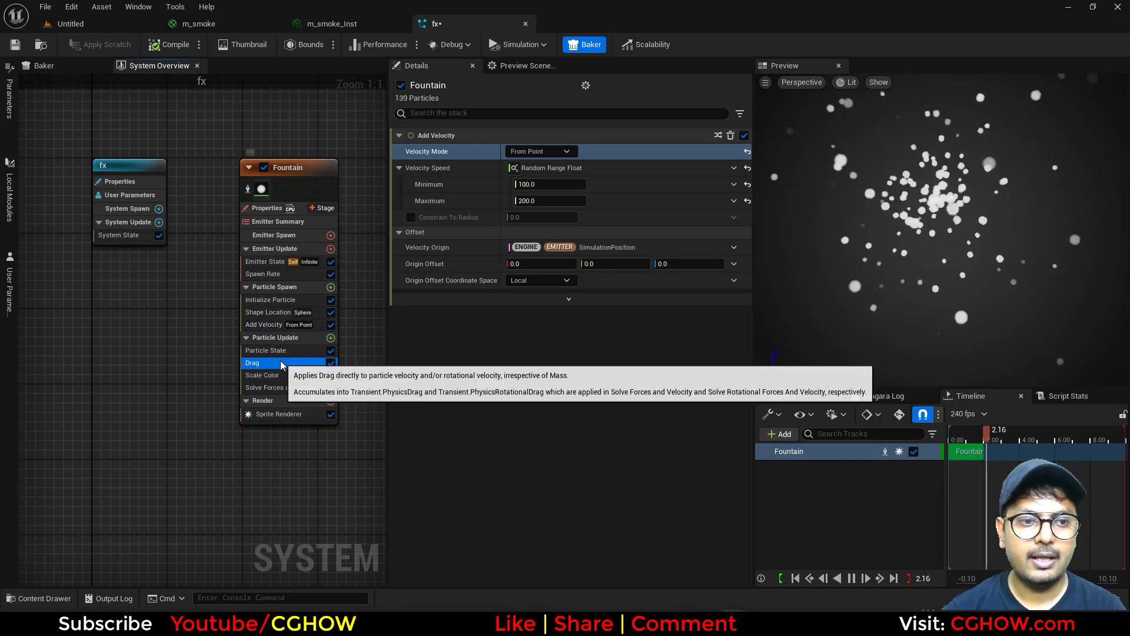
pyautogui.click(259, 362)
pyautogui.click(733, 151)
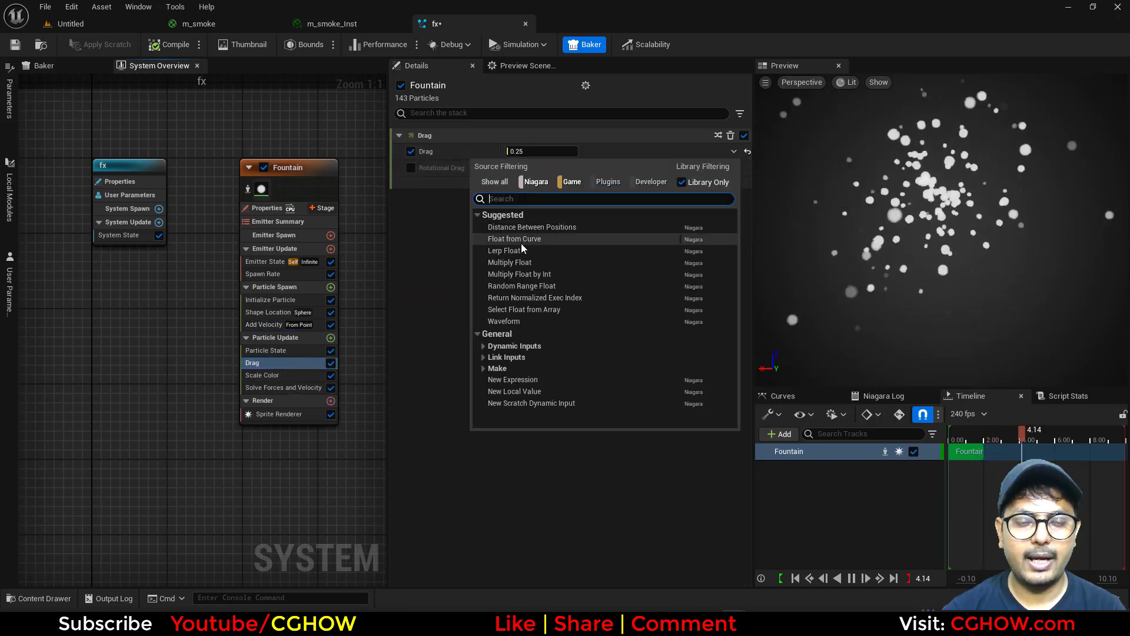
pyautogui.click(543, 239)
pyautogui.click(687, 186)
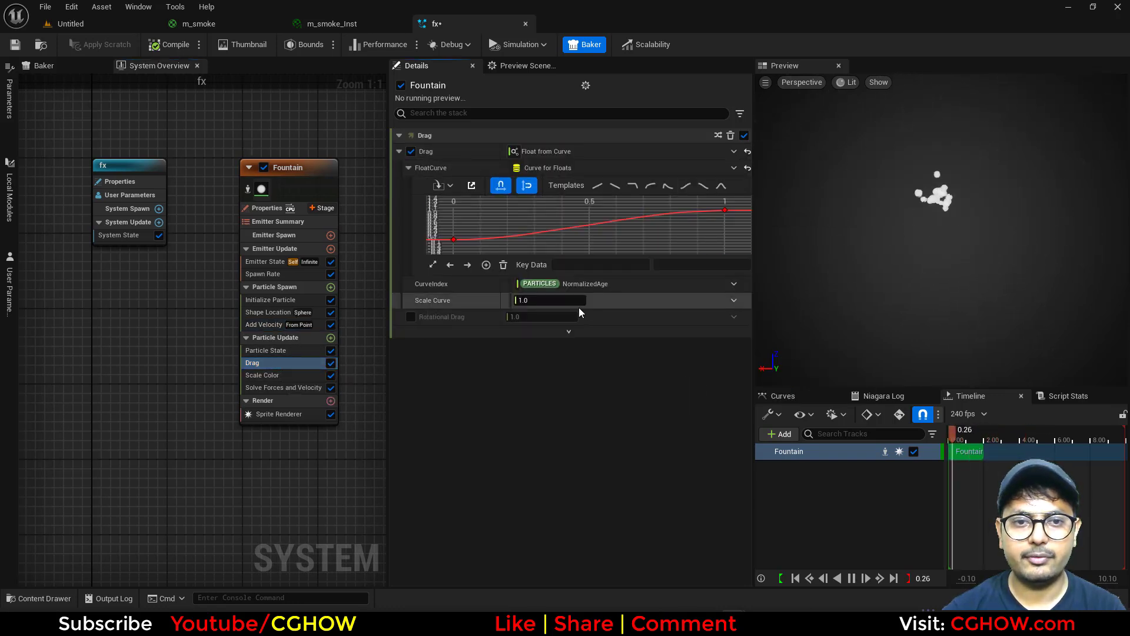
pyautogui.click(564, 301)
pyautogui.write('5')
pyautogui.press('Return')
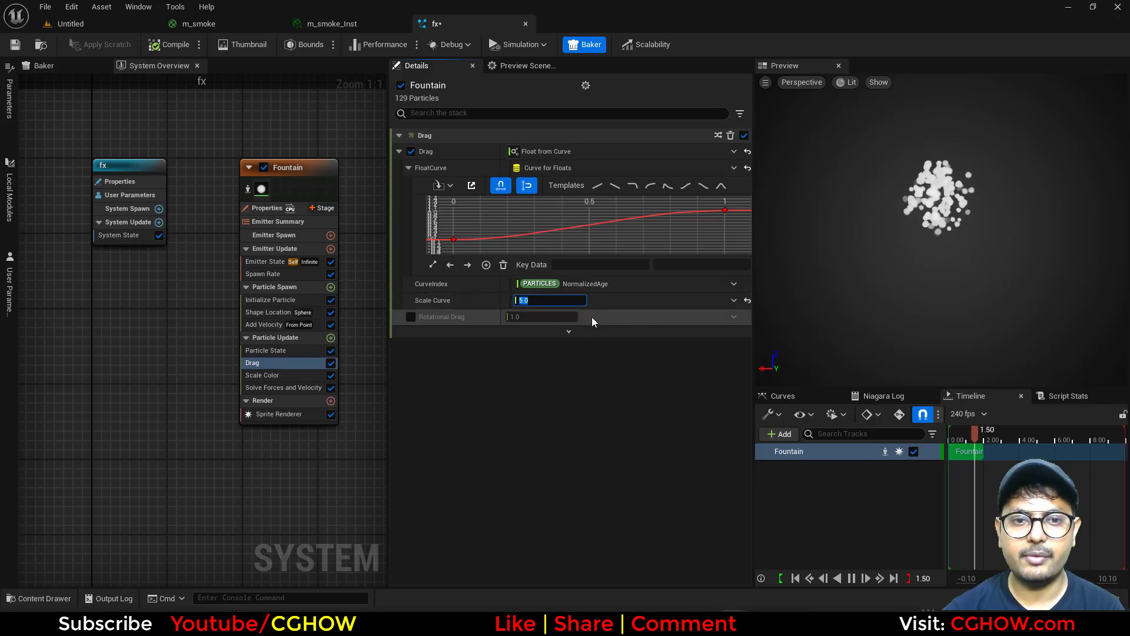
pyautogui.write('3')
pyautogui.press('Return')
pyautogui.moveTo(189, 424); pyautogui.dragTo(227, 429, button='right')
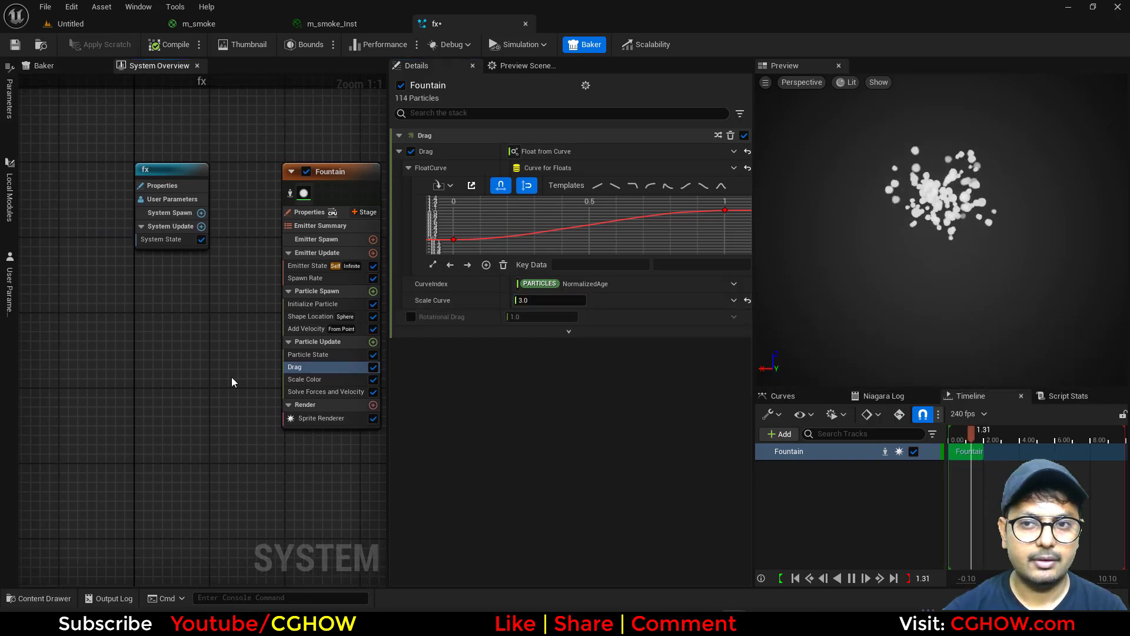
pyautogui.moveTo(231, 377); pyautogui.dragTo(83, 380, button='right')
# Assign the m_smoke_Inst material to the Fountain's Sprite Renderer.
pyautogui.click(176, 417)
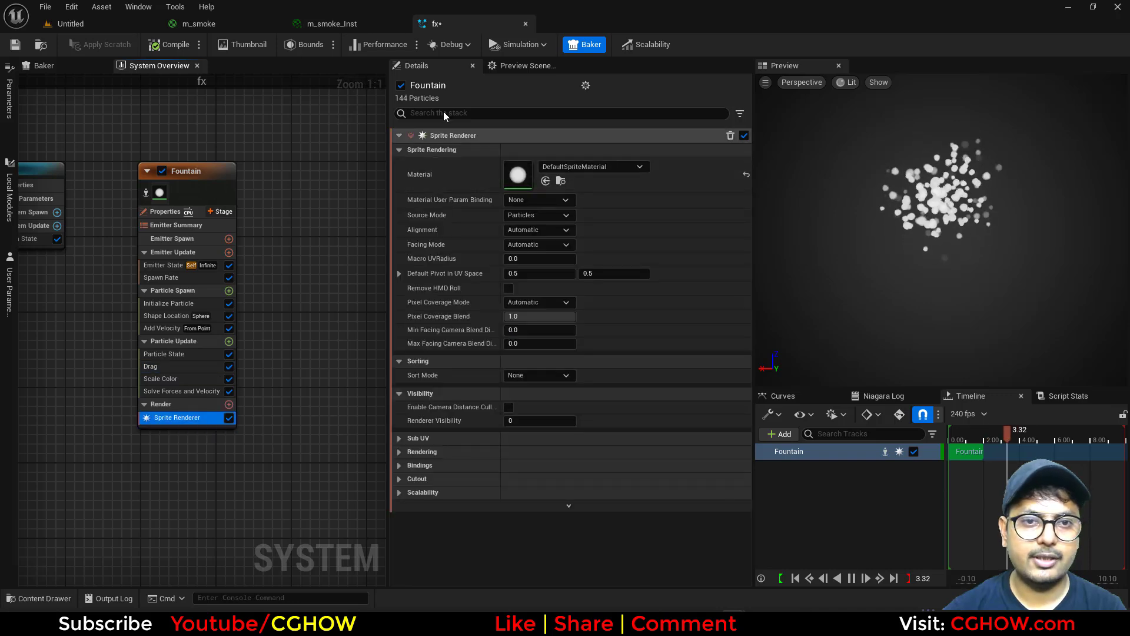
pyautogui.click(331, 23)
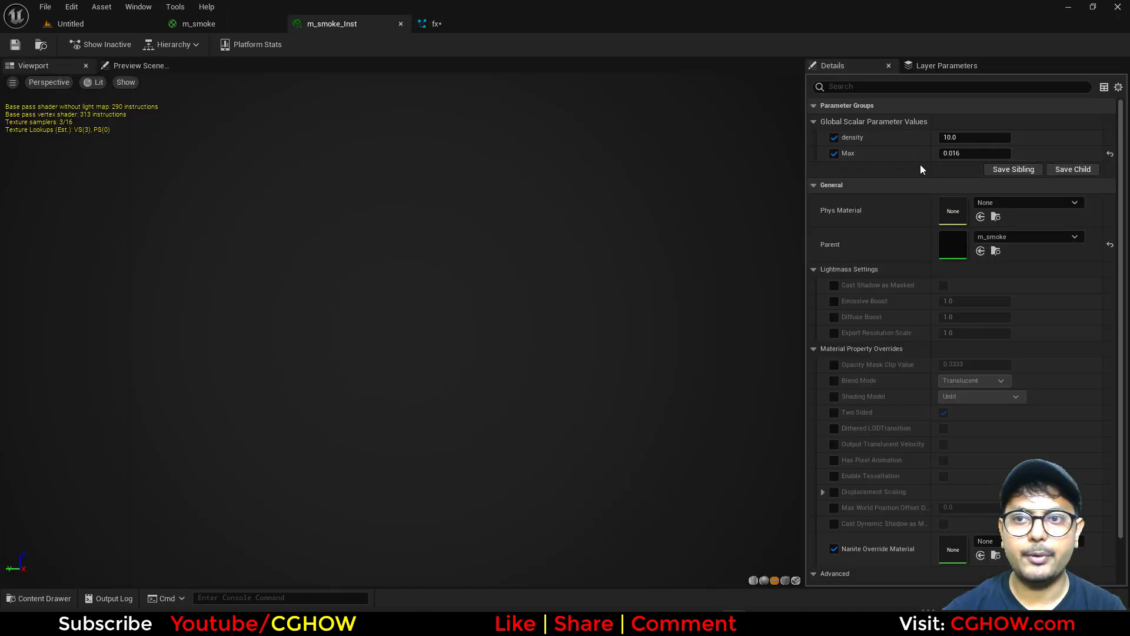
pyautogui.click(49, 47)
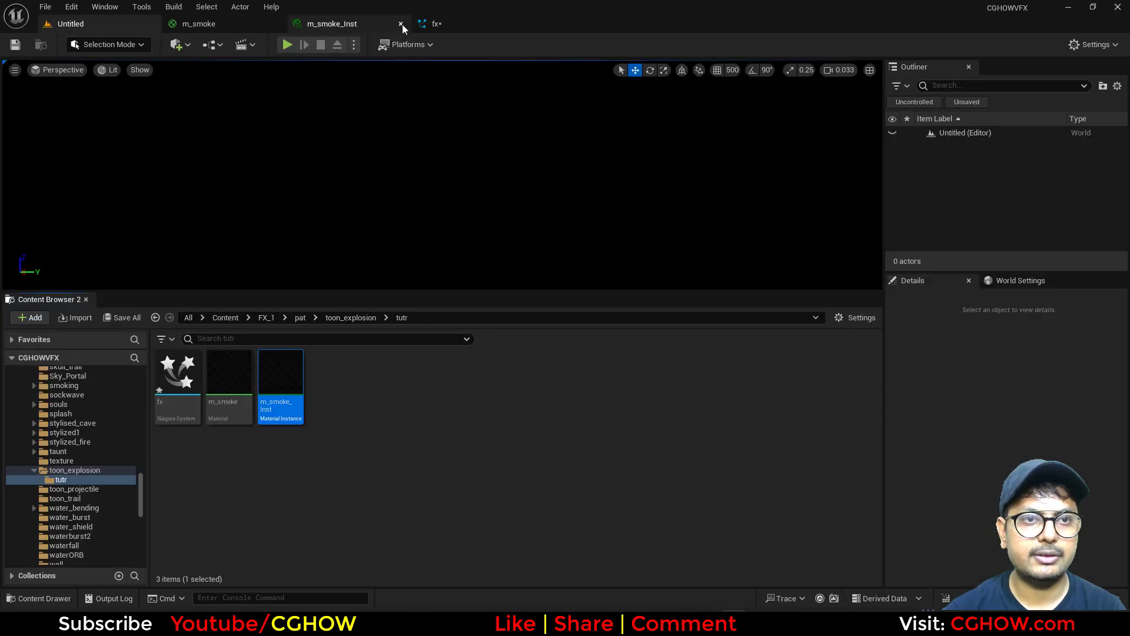
pyautogui.click(435, 24)
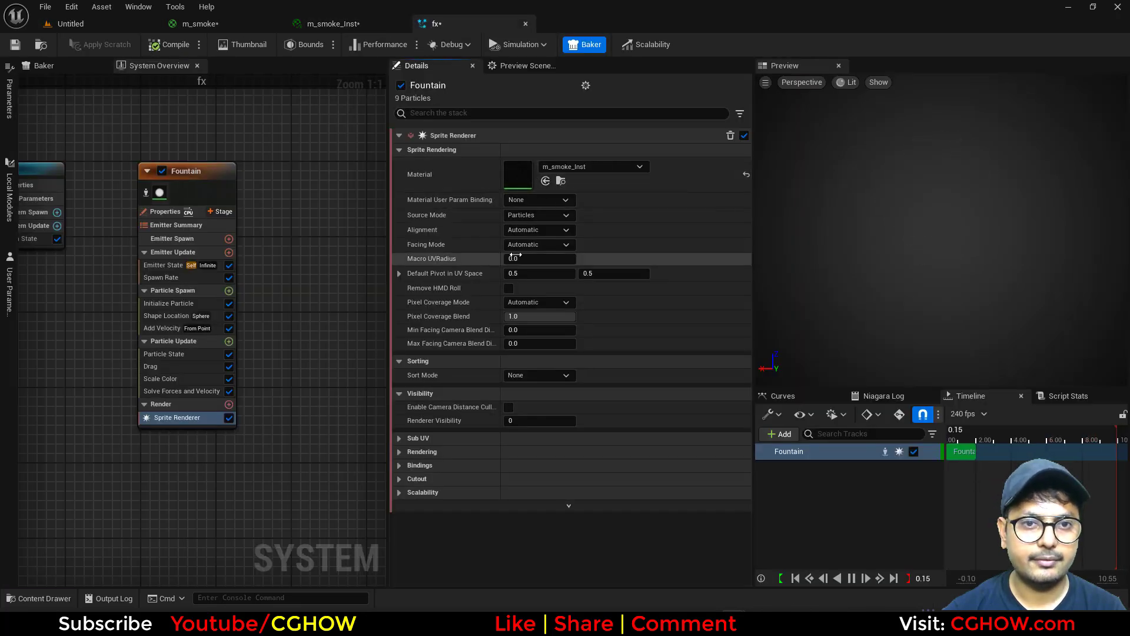
# Add a Dynamic Material Parameters module to particle update with tile set to 1.0.
pyautogui.click(229, 342)
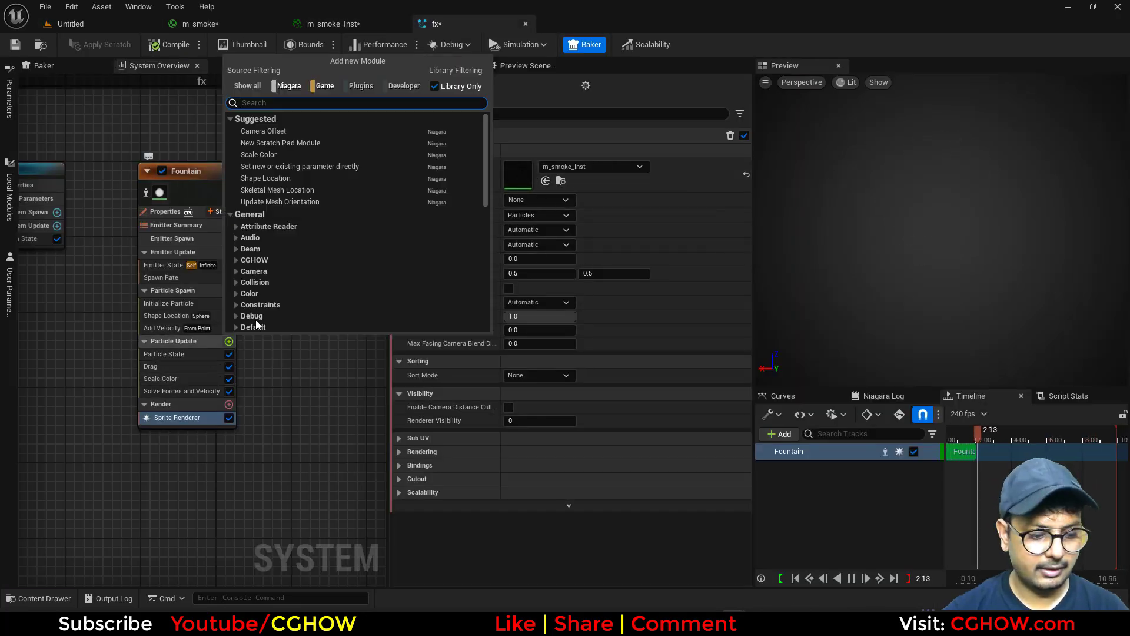
pyautogui.write('dy')
pyautogui.click(313, 151)
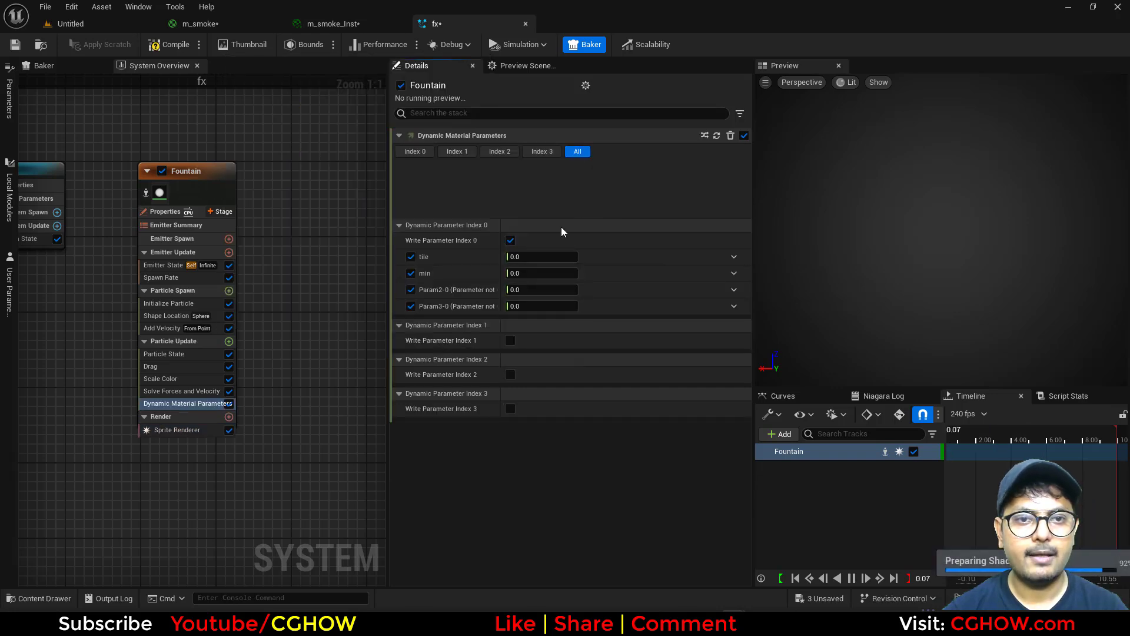
pyautogui.click(536, 197)
pyautogui.write('1')
pyautogui.press('Return')
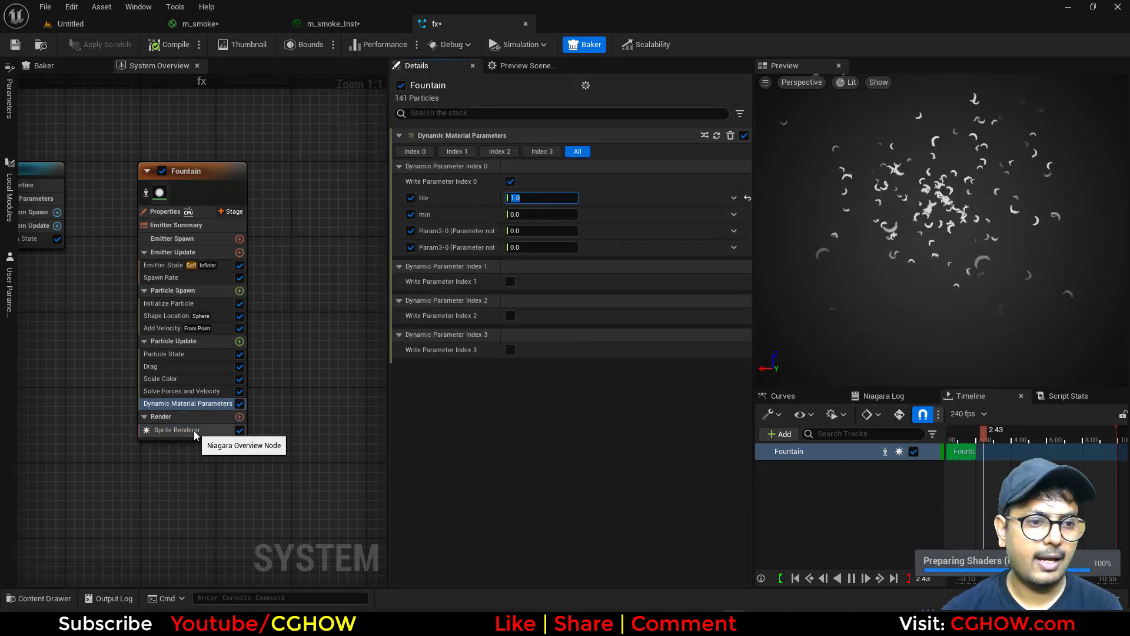
# Set the Sprite Renderer's alignment to Velocity Aligned, keeping Particles as source mode.
pyautogui.click(177, 429)
pyautogui.click(539, 215)
pyautogui.click(521, 226)
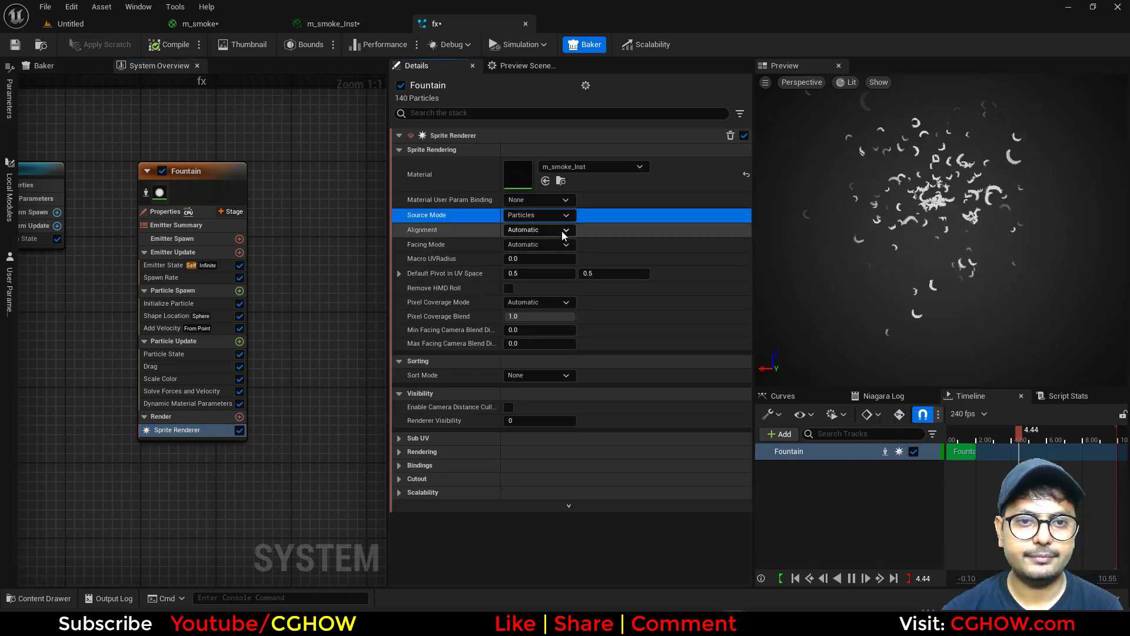
pyautogui.click(539, 229)
pyautogui.click(530, 251)
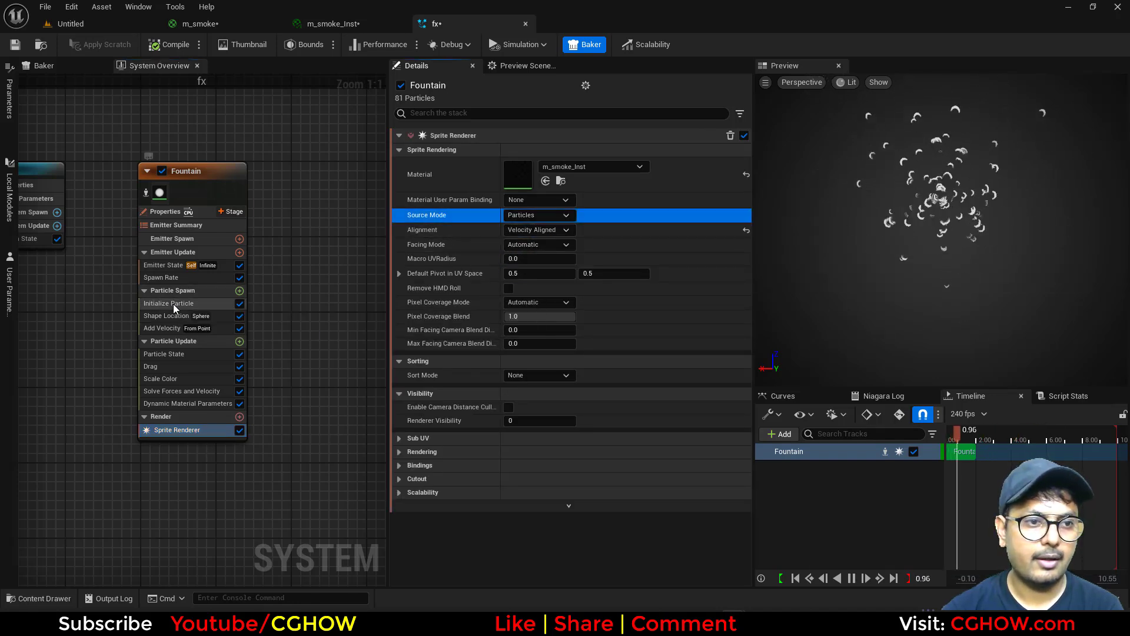
# In Initialize Particle, set sprite size 40–50 and a fixed mass of 1.
pyautogui.click(178, 305)
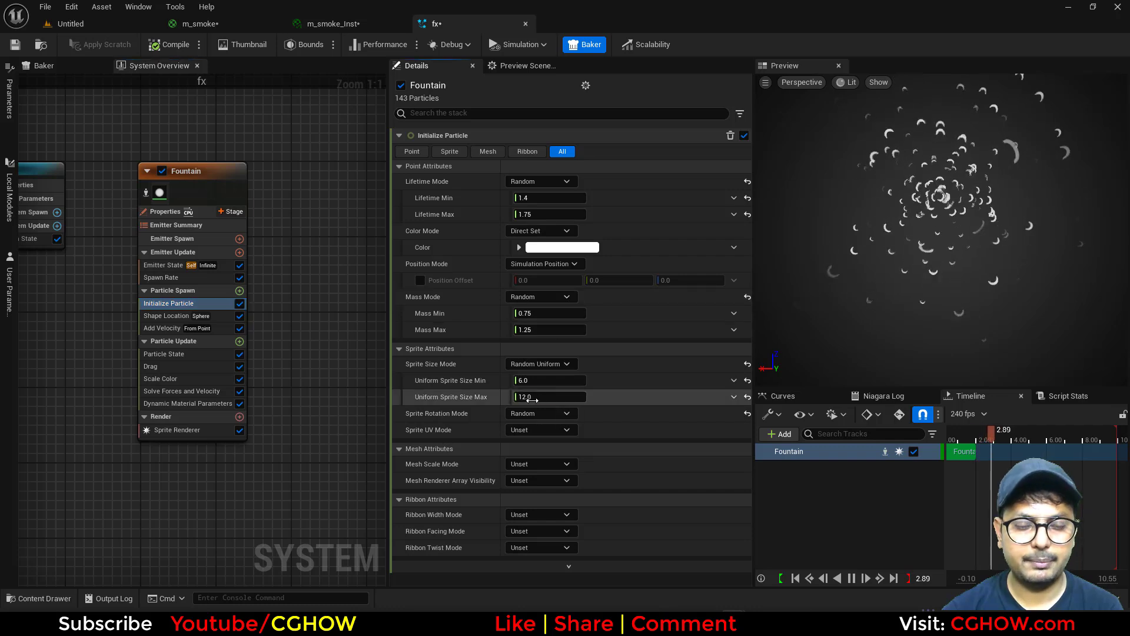
pyautogui.click(530, 396)
pyautogui.write('100')
pyautogui.doubleClick(547, 396)
pyautogui.write('50')
pyautogui.click(543, 381)
pyautogui.write('40')
pyautogui.click(540, 297)
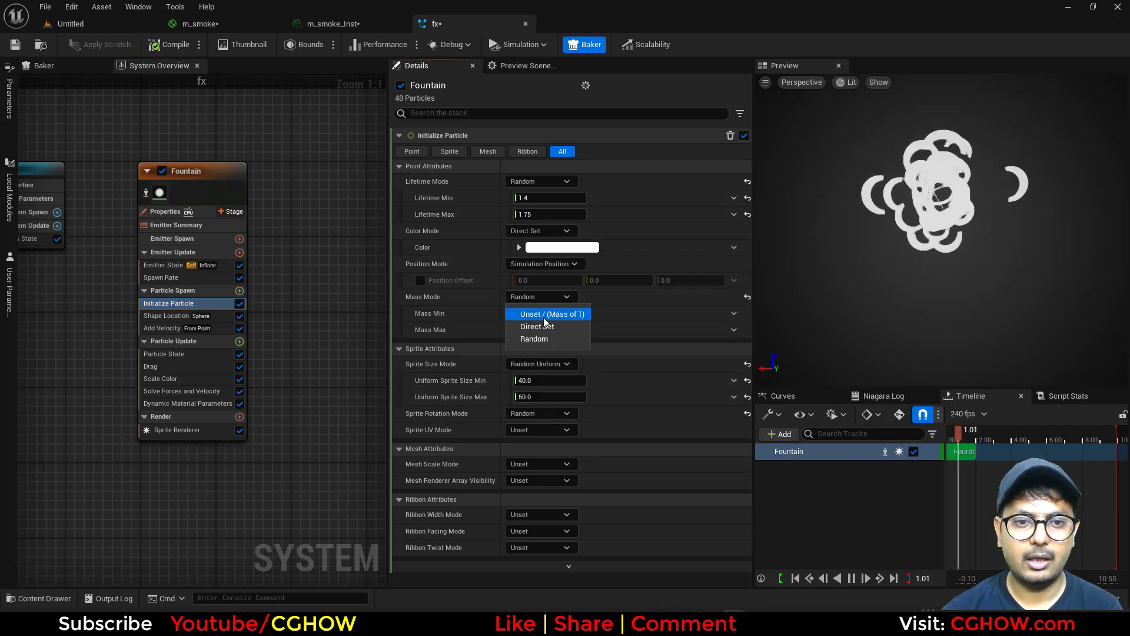
pyautogui.click(536, 313)
# Set the particle lifetime range to 0.8–1.0 seconds.
pyautogui.click(538, 216)
pyautogui.write('1')
pyautogui.press('Return')
pyautogui.write('0.8')
pyautogui.press('Return')
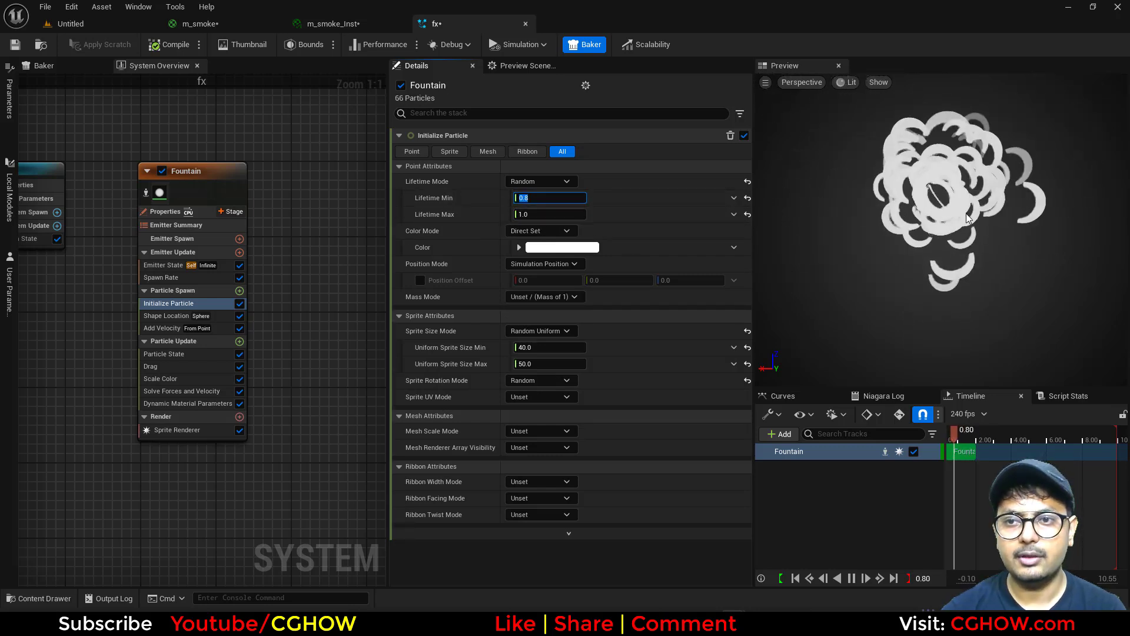
# Pick a dark brown particle colour in the Color Picker.
pyautogui.click(546, 250)
pyautogui.click(647, 375)
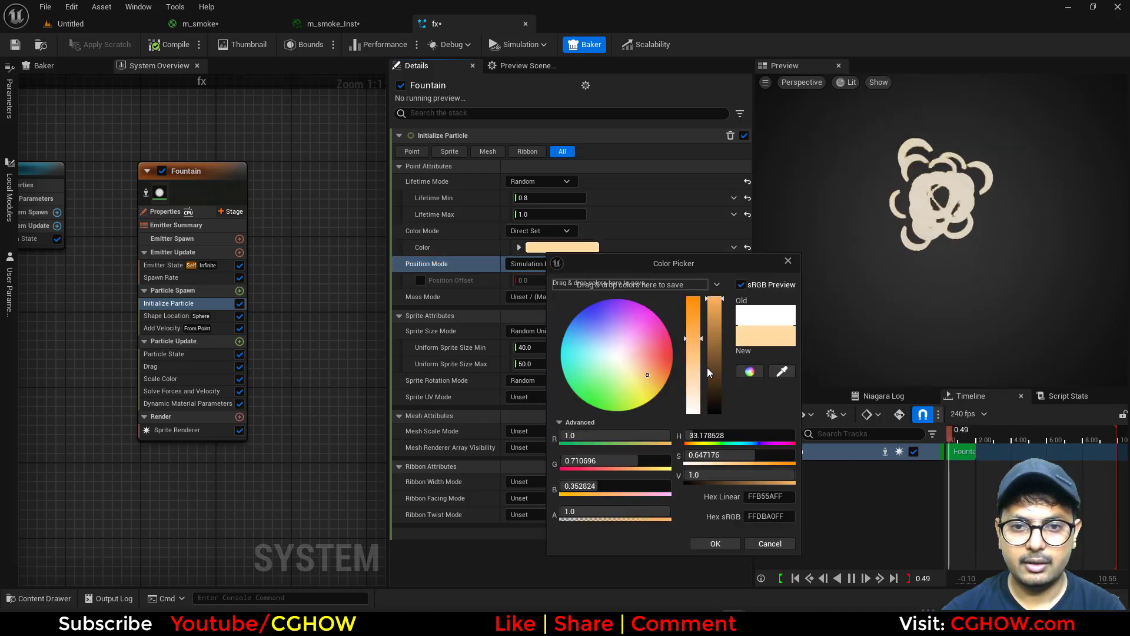
pyautogui.moveTo(711, 368); pyautogui.dragTo(717, 390)
pyautogui.click(651, 369)
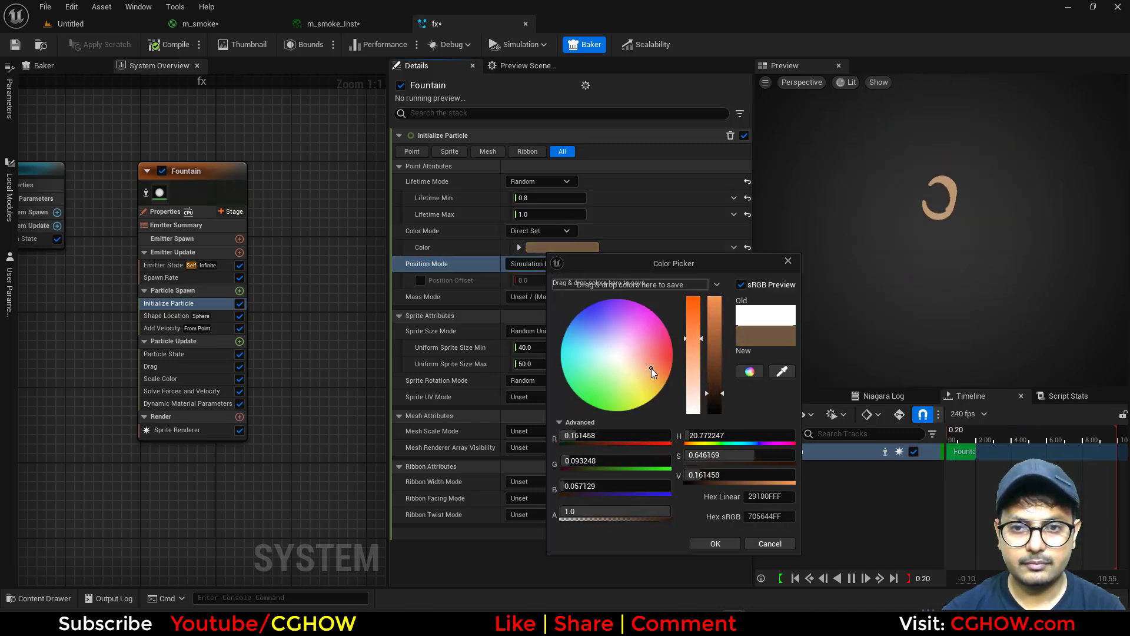
pyautogui.moveTo(690, 341); pyautogui.dragTo(689, 352)
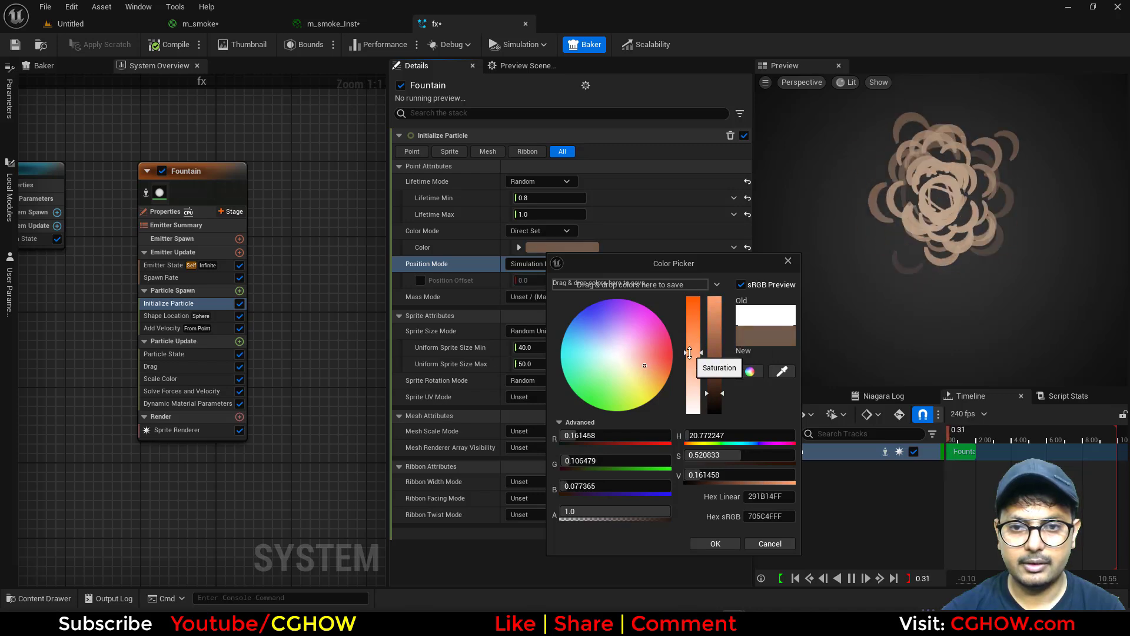
pyautogui.click(715, 544)
pyautogui.click(201, 405)
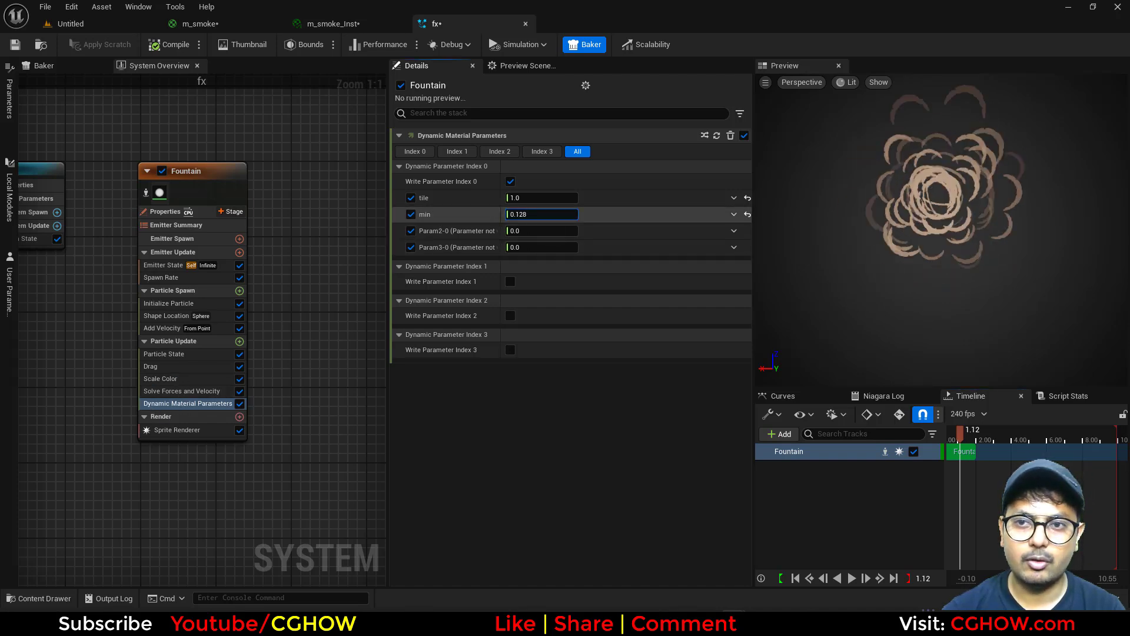
# Drive the min material parameter with a linear ramp-up float curve.
pyautogui.moveTo(541, 215); pyautogui.dragTo(574, 214)
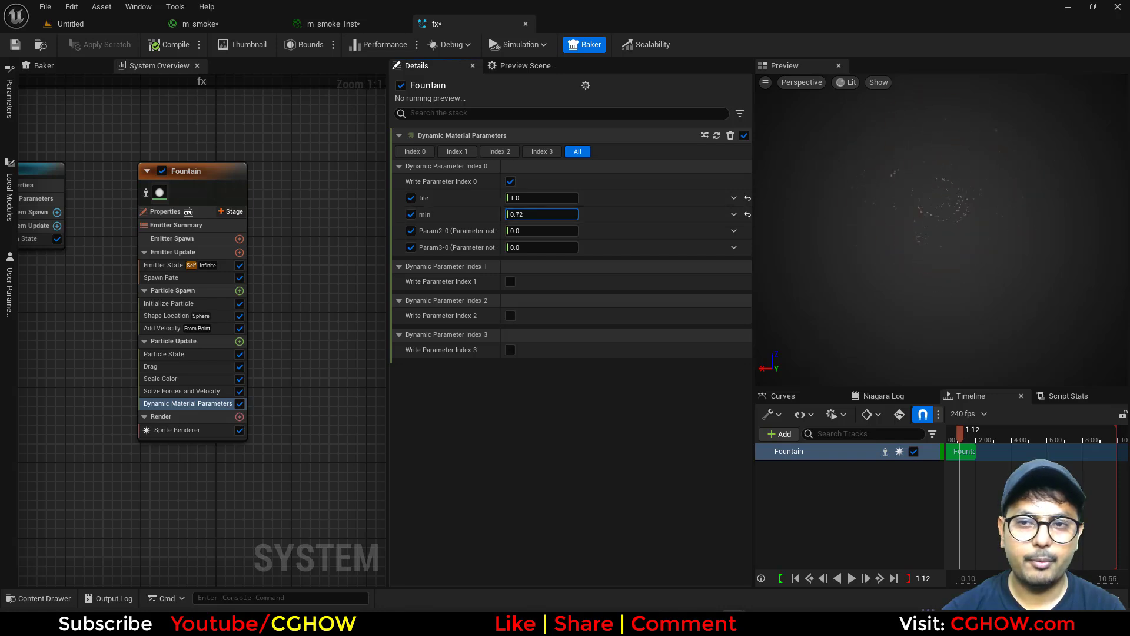
pyautogui.click(734, 214)
pyautogui.click(549, 301)
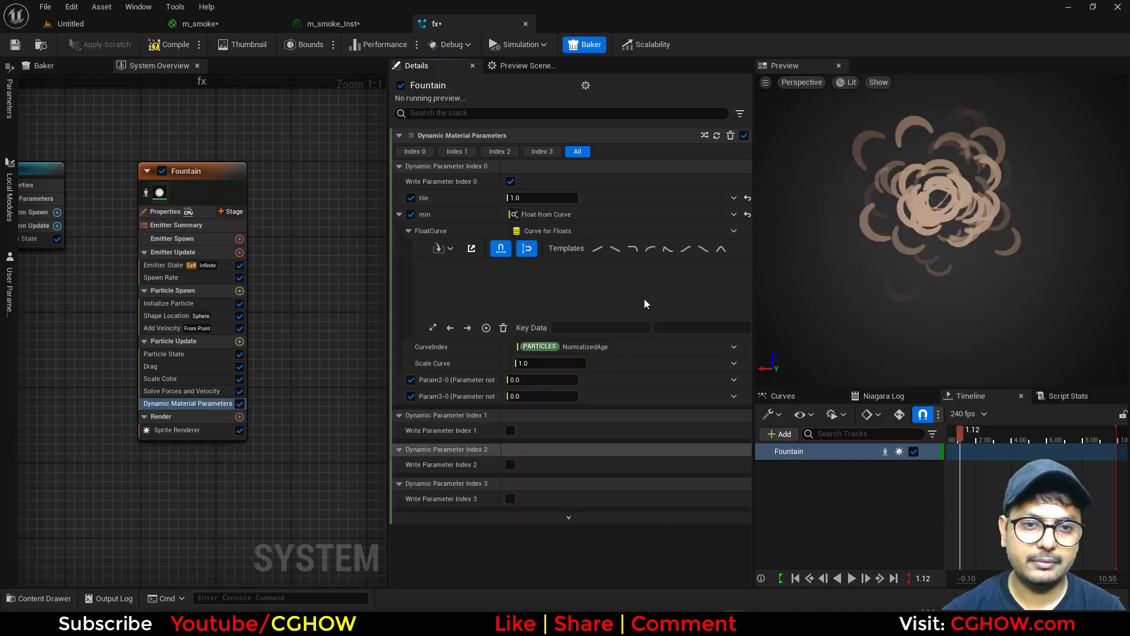
pyautogui.click(599, 249)
# Set the curve's first key to value 0.2 at time 0.3 with cubic smoothing, then preview.
pyautogui.click(453, 303)
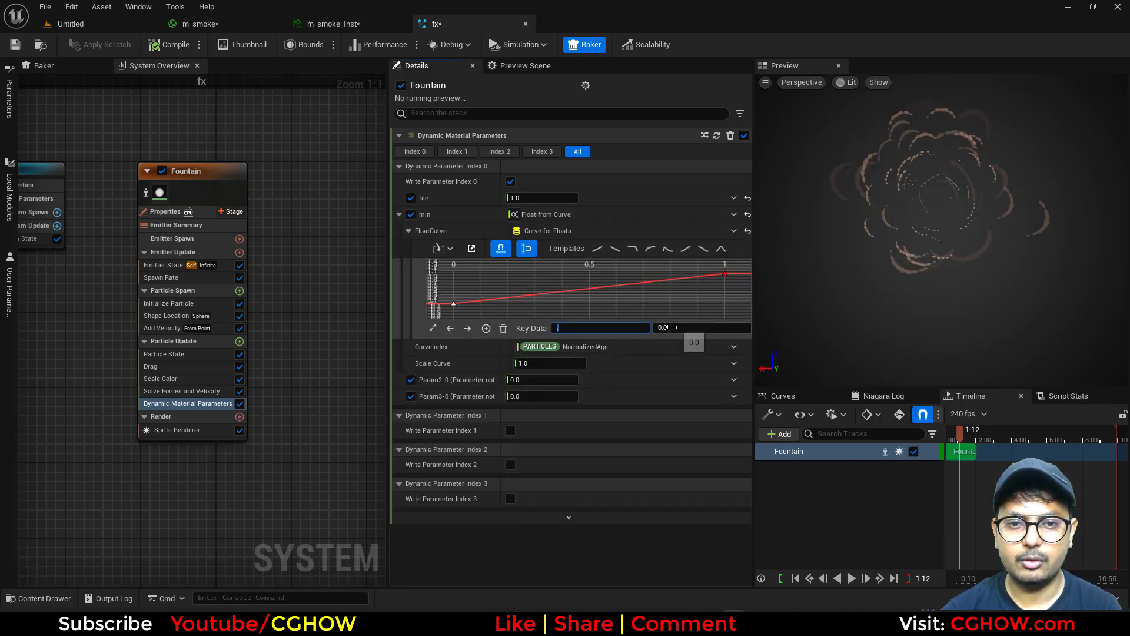
pyautogui.click(682, 328)
pyautogui.write('.2')
pyautogui.press('Return')
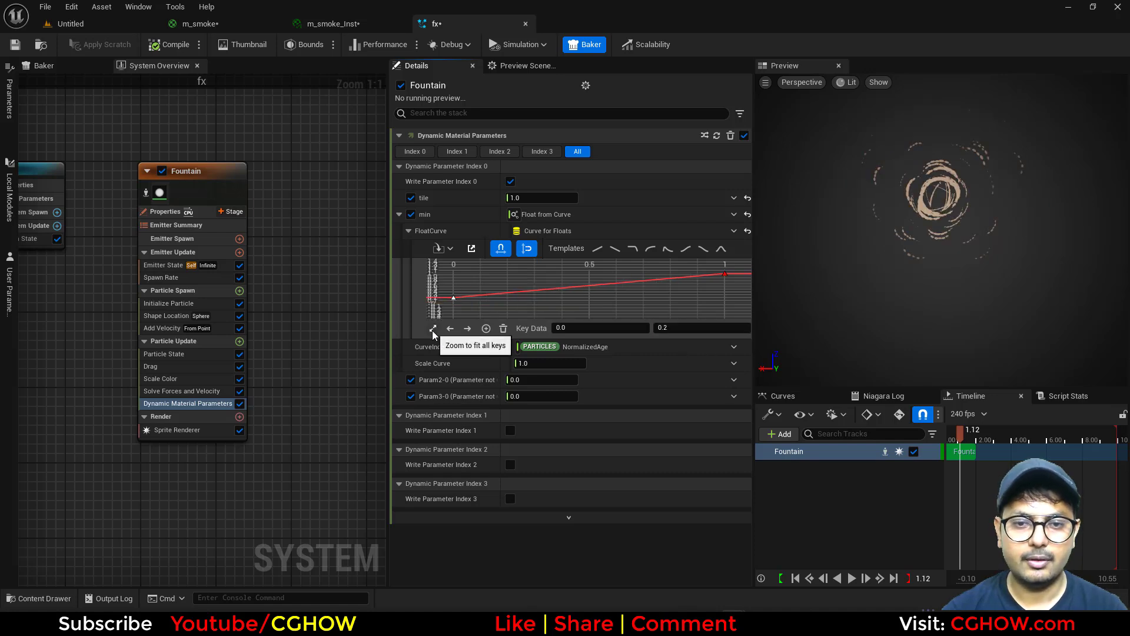
pyautogui.click(432, 329)
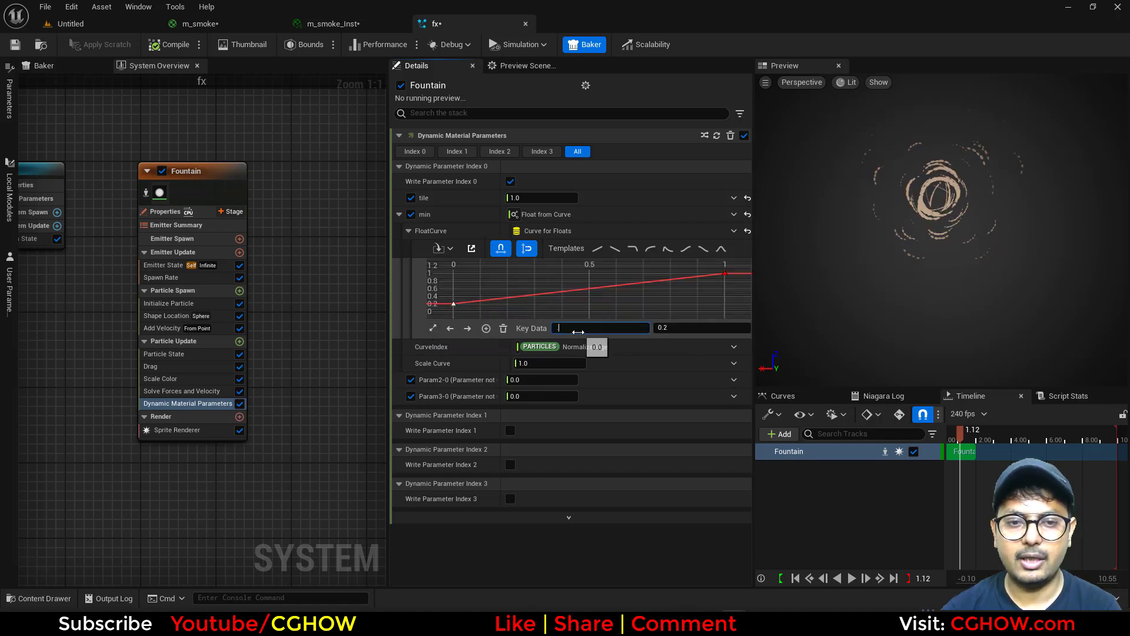
pyautogui.write('.3')
pyautogui.press('Return')
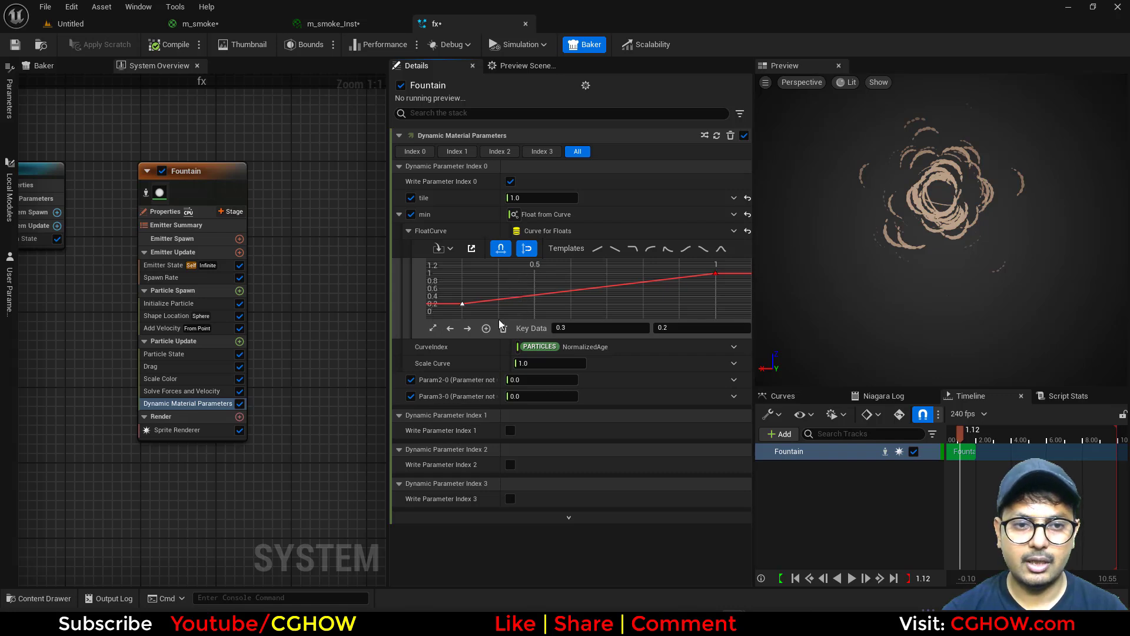
pyautogui.press('1')
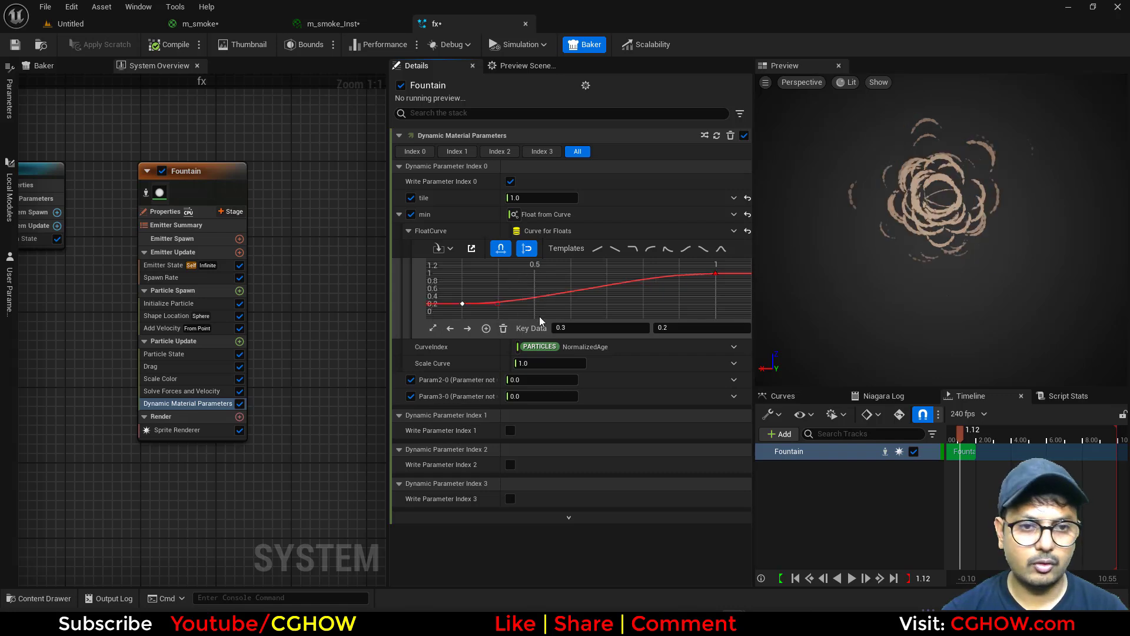
pyautogui.click(853, 579)
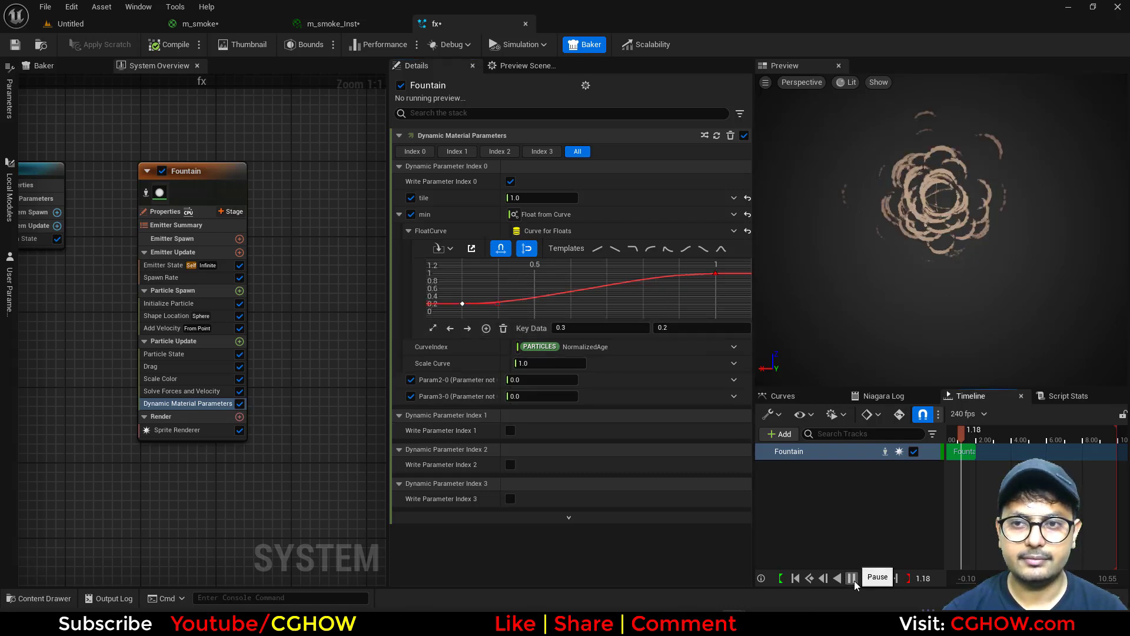
# Add Scale Sprite Size with an ease-in-out curve, first key at time 0.3 tilted upward.
pyautogui.click(239, 341)
pyautogui.write('size')
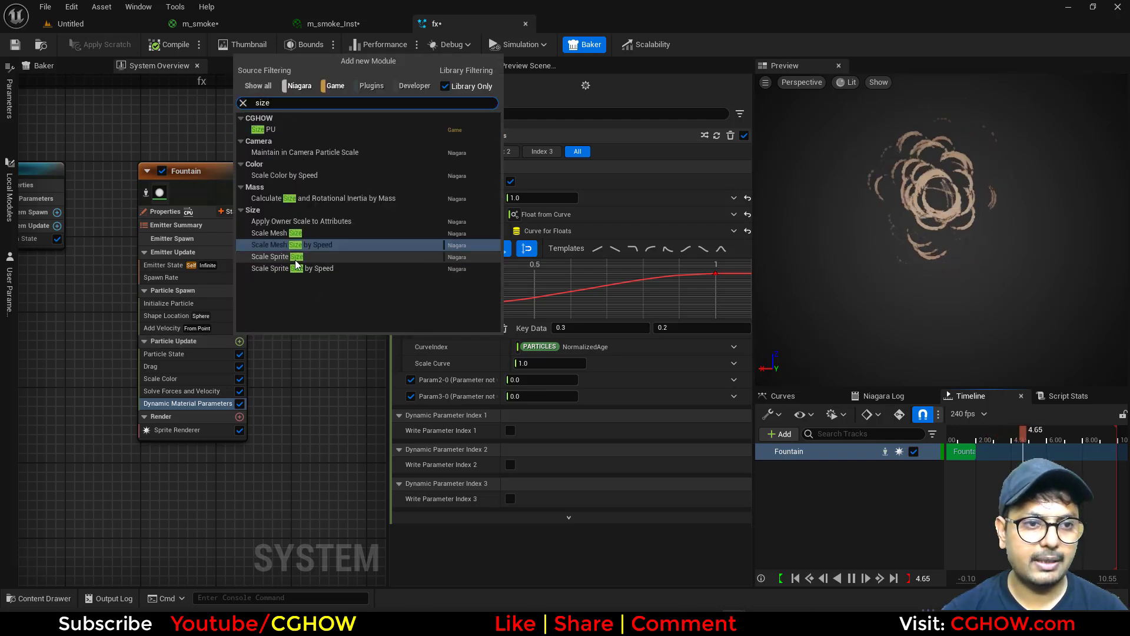
pyautogui.click(295, 259)
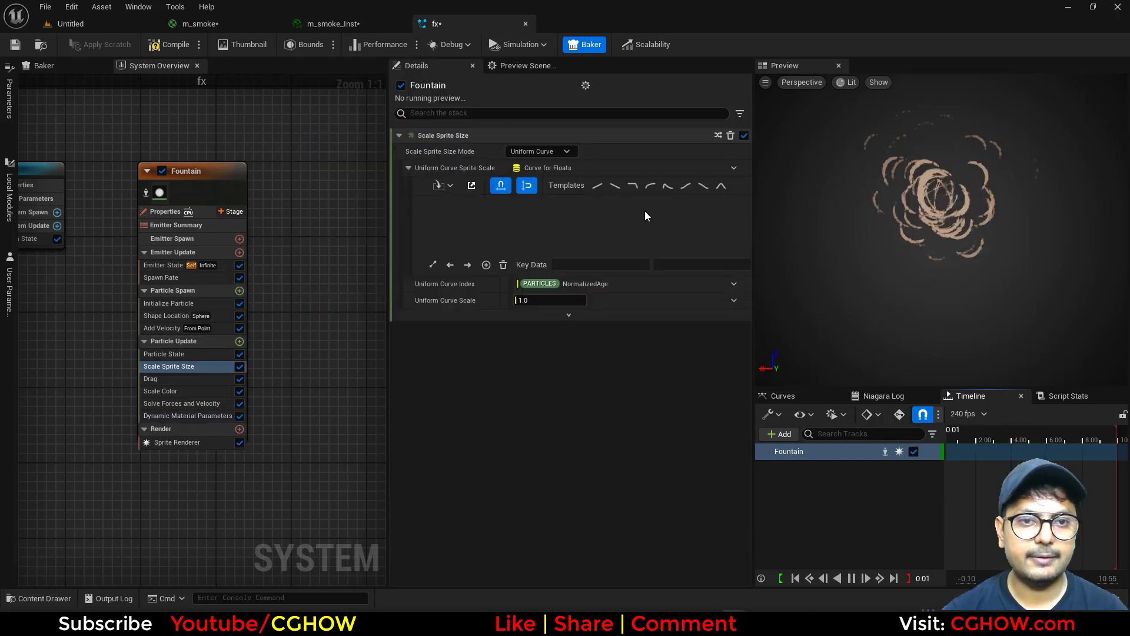
pyautogui.click(685, 186)
pyautogui.click(575, 265)
pyautogui.write('0.3')
pyautogui.press('Return')
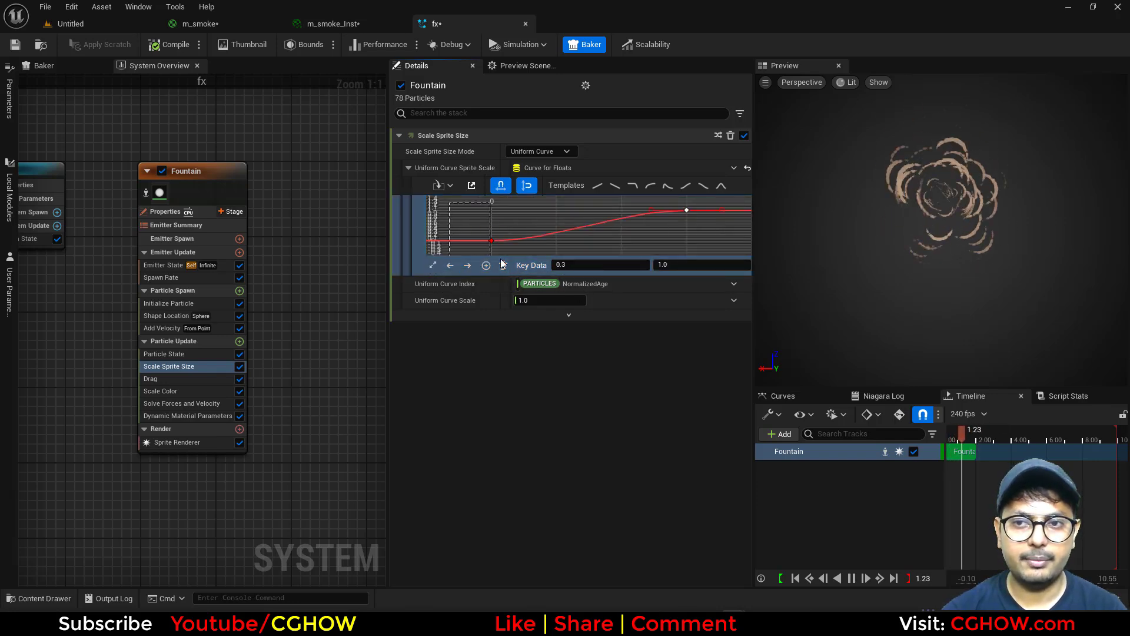
pyautogui.moveTo(526, 239); pyautogui.dragTo(524, 231)
pyautogui.moveTo(96, 401); pyautogui.dragTo(153, 410, button='right')
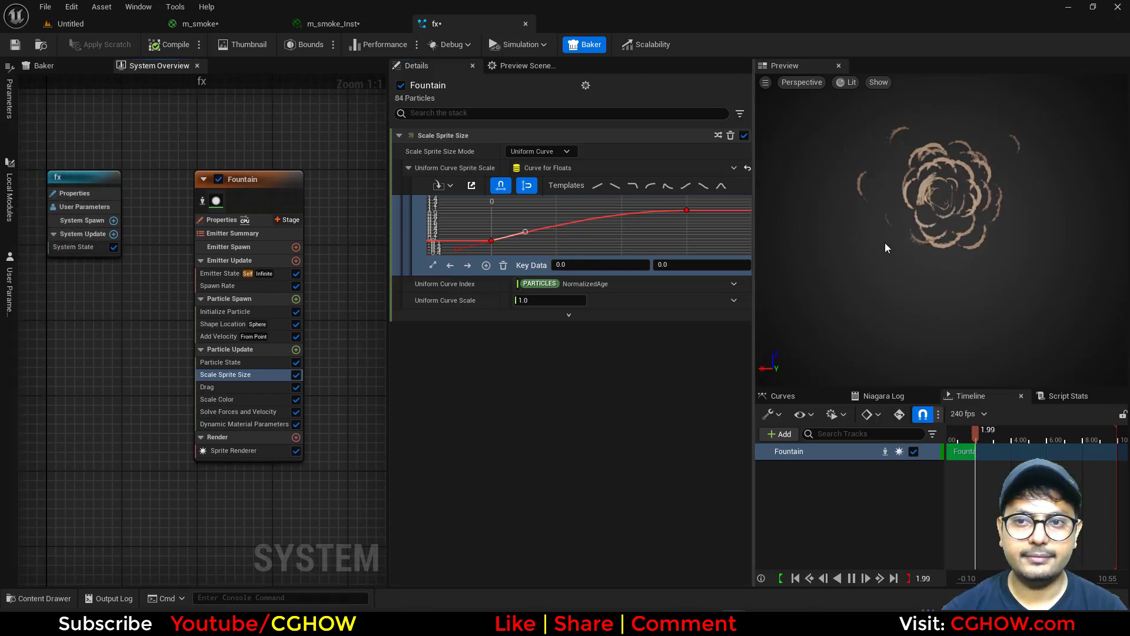
# Add Scale Sprite Size by Speed to particle update with Min Scale Factor Y set to 2.0.
pyautogui.click(215, 310)
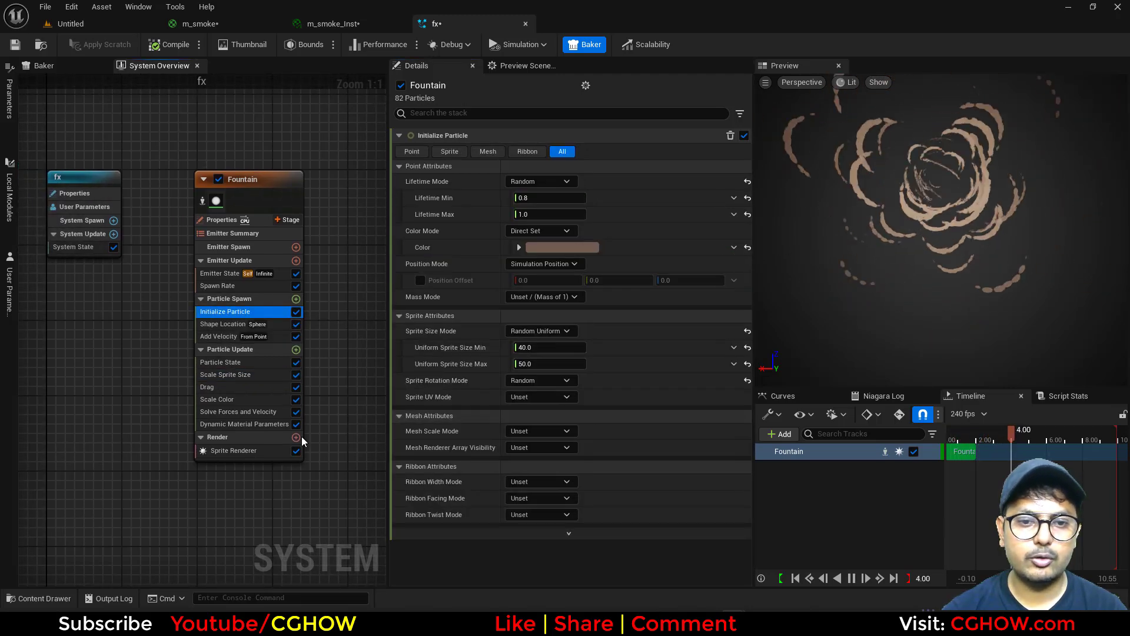
pyautogui.click(296, 350)
pyautogui.write('size')
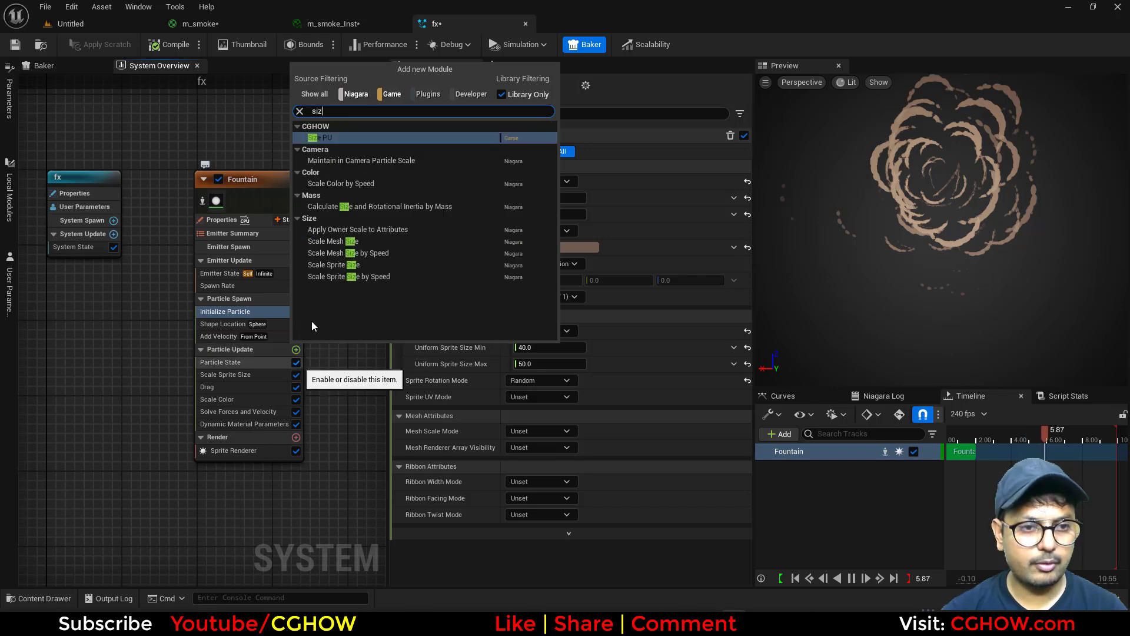
pyautogui.click(381, 279)
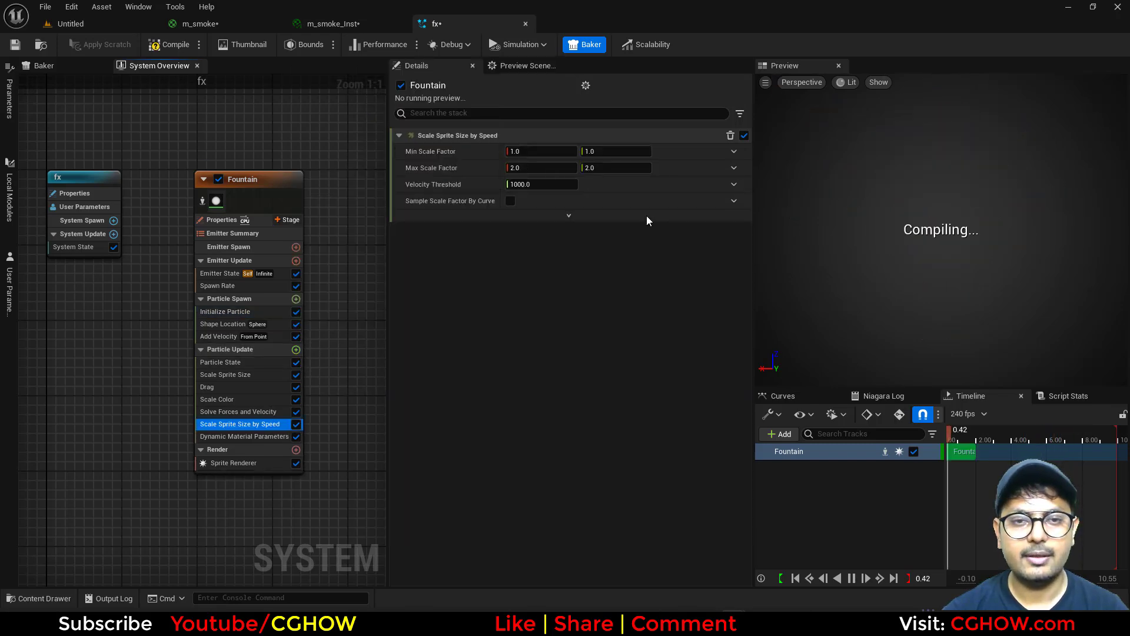
pyautogui.click(615, 151)
pyautogui.write('2')
pyautogui.press('Return')
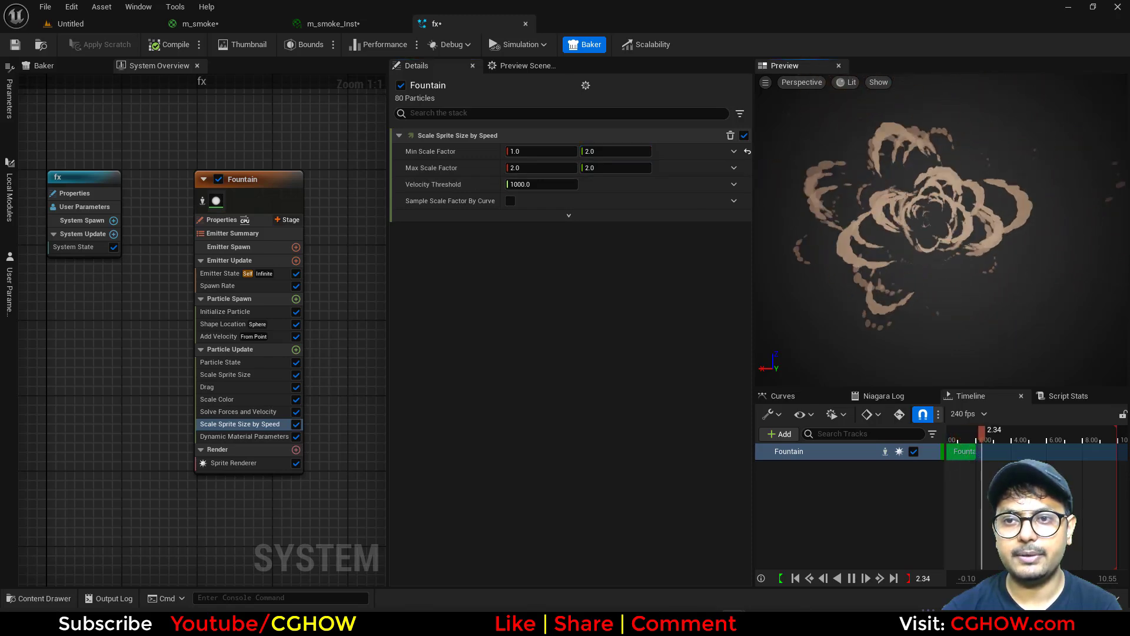
# Set colour mode to Random Hue/Saturation/Value, hue shift 0–0, saturation and value minimums 0.5.
pyautogui.click(212, 313)
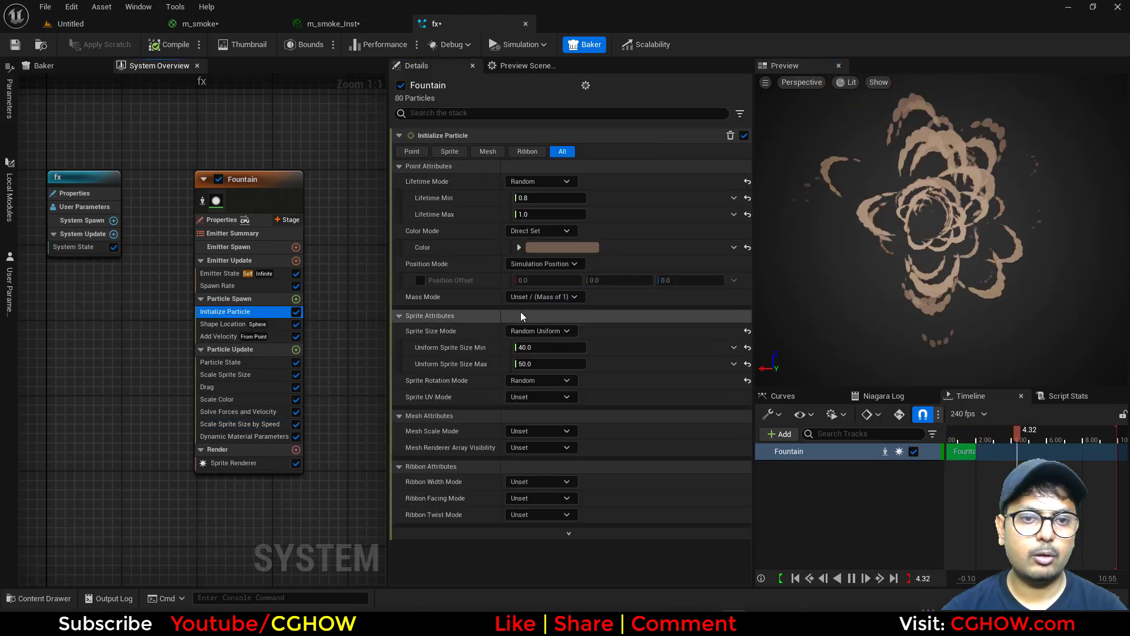
pyautogui.click(553, 232)
pyautogui.click(551, 286)
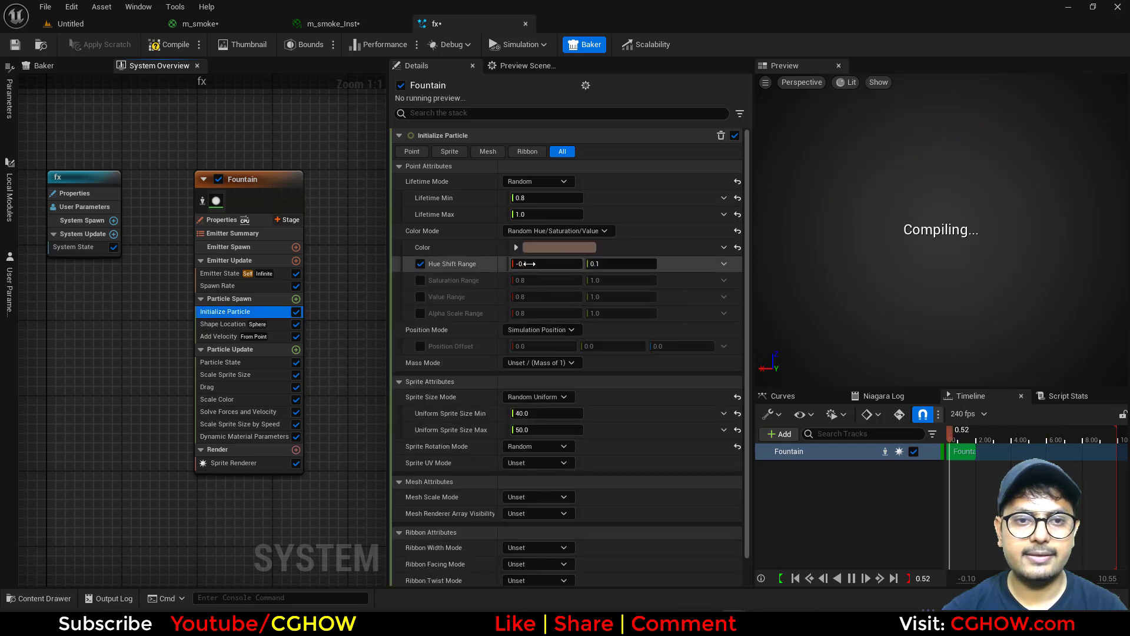
pyautogui.click(525, 264)
pyautogui.write('0')
pyautogui.press('Tab')
pyautogui.write('0')
pyautogui.click(421, 296)
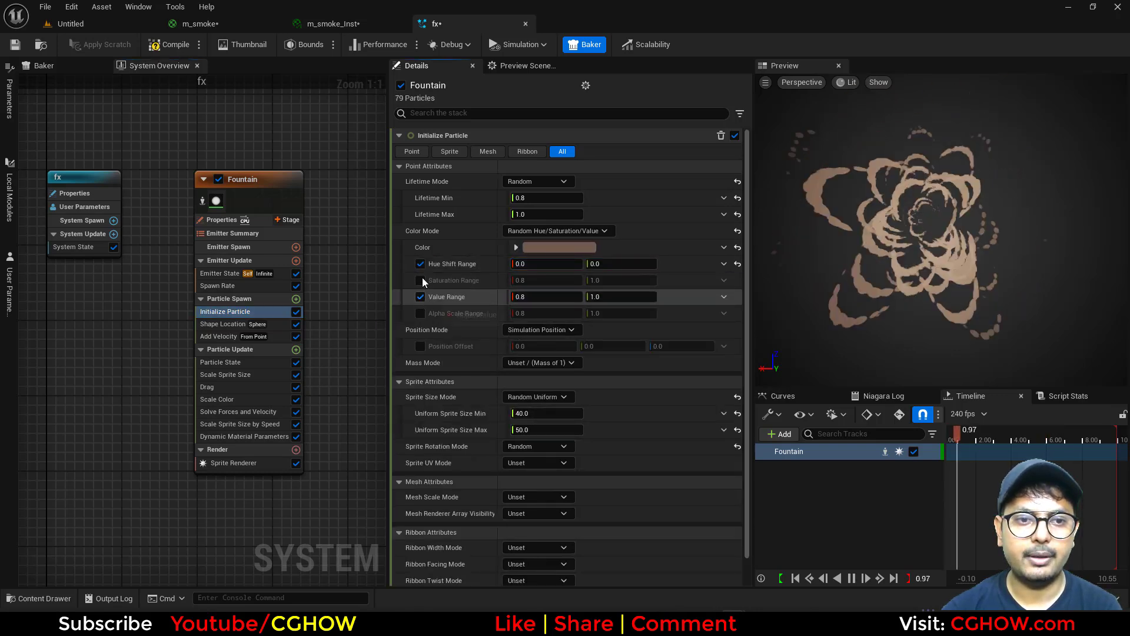
pyautogui.click(421, 279)
pyautogui.click(532, 297)
pyautogui.write('.5')
pyautogui.click(532, 281)
pyautogui.write('.5')
pyautogui.press('Return')
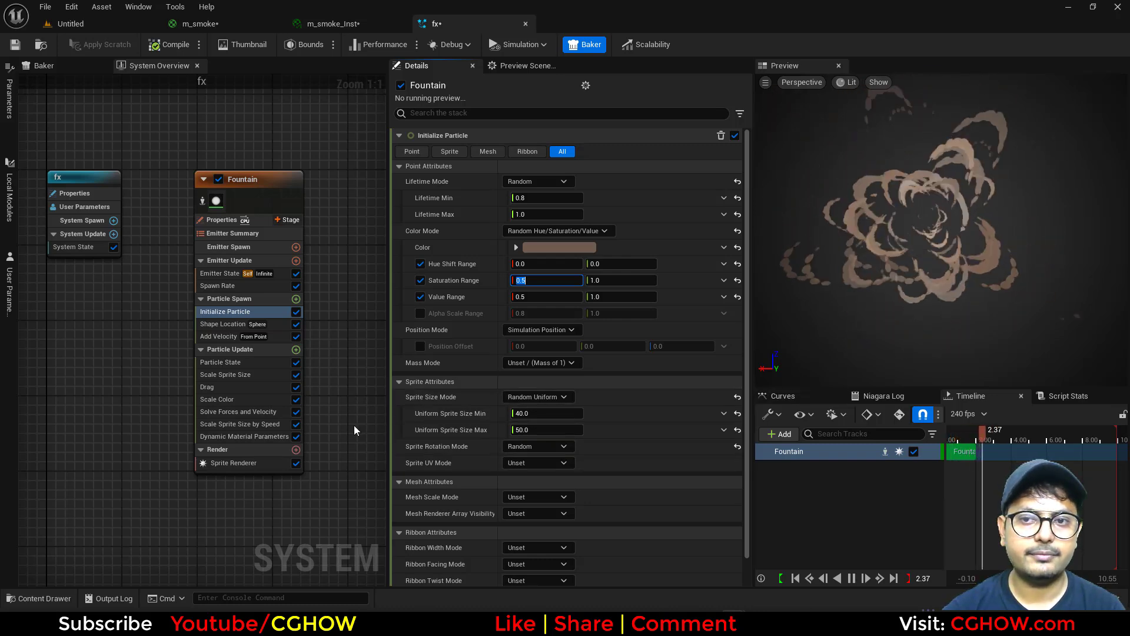
# Add Spawn Burst Instantaneous under Emitter Update and set Emitter State Loop Behavior to Once.
pyautogui.click(296, 261)
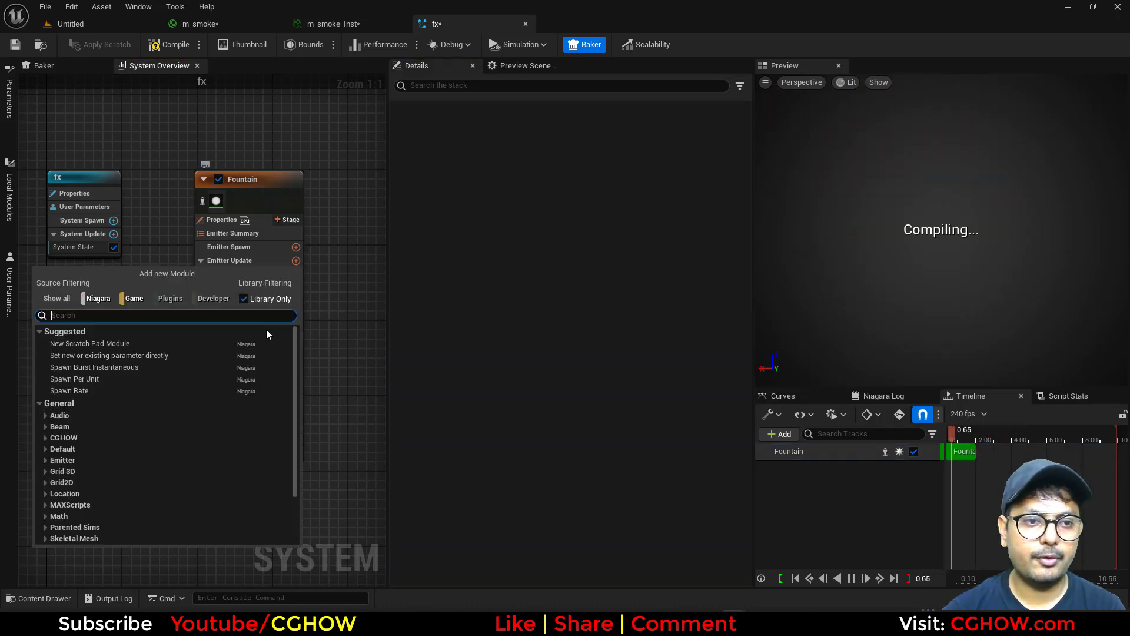
pyautogui.click(107, 367)
pyautogui.click(235, 274)
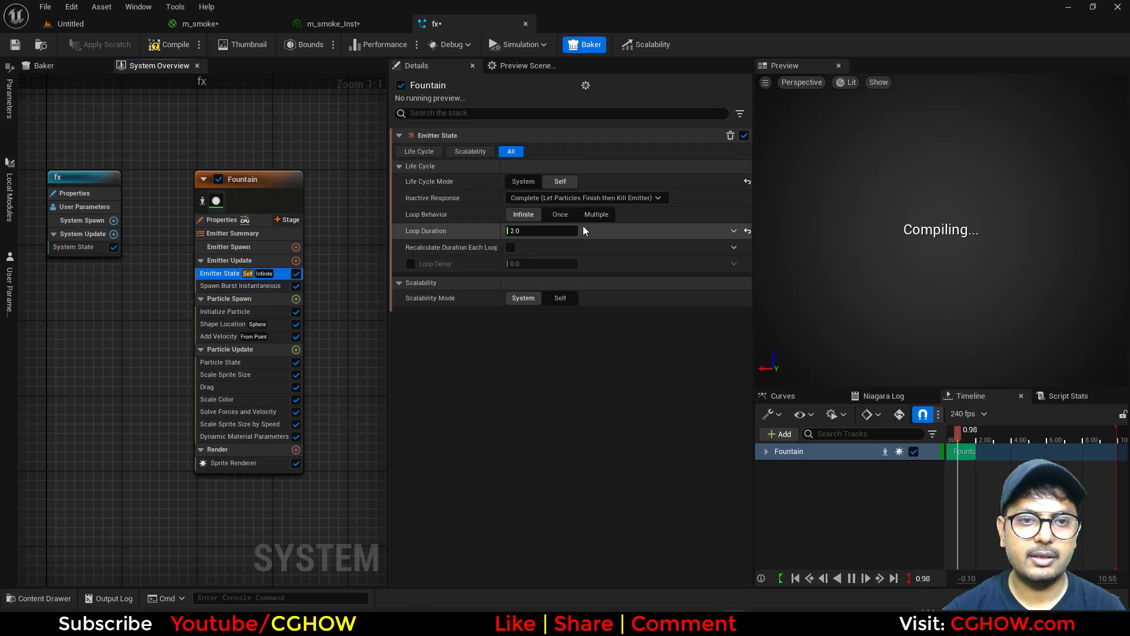
pyautogui.click(552, 215)
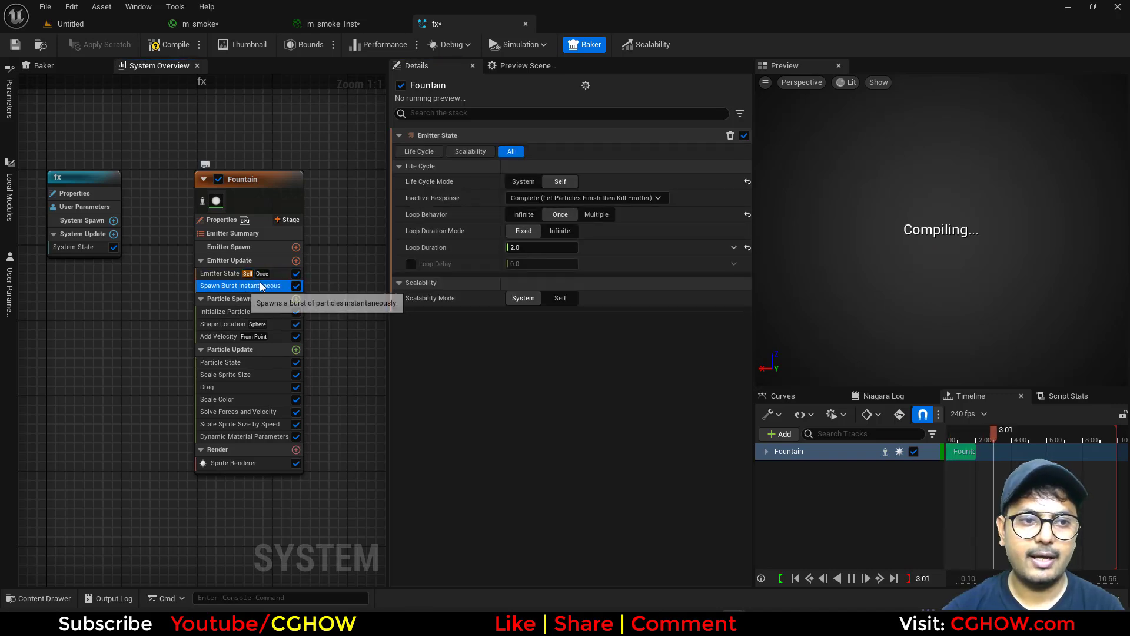
# Set the burst spawn count to 30 particles.
pyautogui.click(247, 285)
pyautogui.click(542, 151)
pyautogui.write('30')
pyautogui.press('Return')
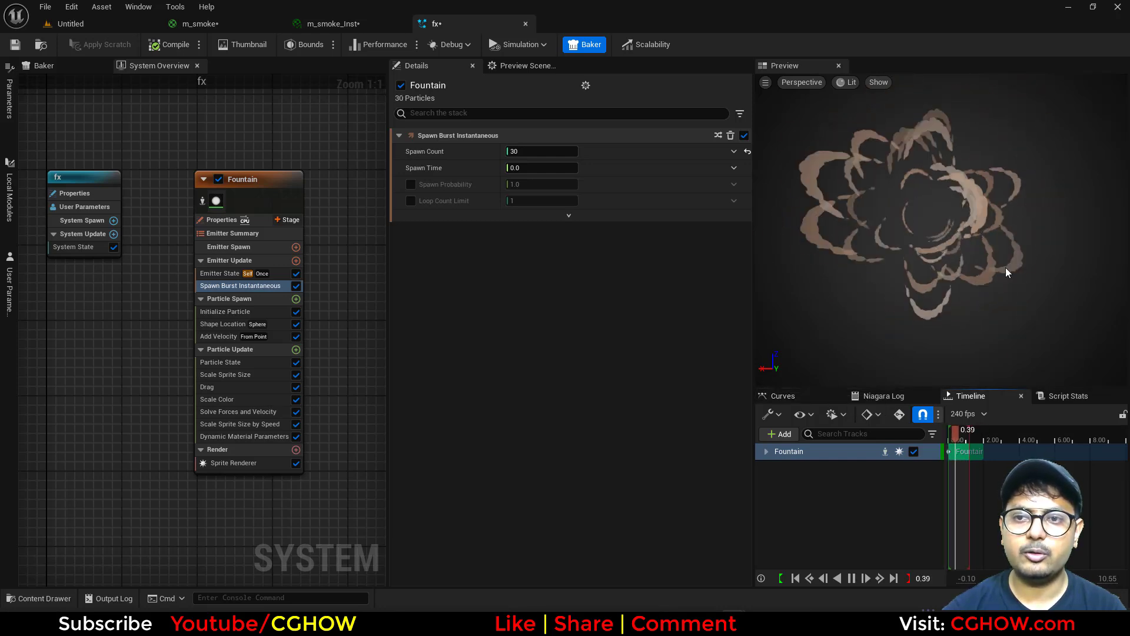
# Set Shape Location sphere distribution to Uniform and the minimum Add Velocity to 180.
pyautogui.click(221, 324)
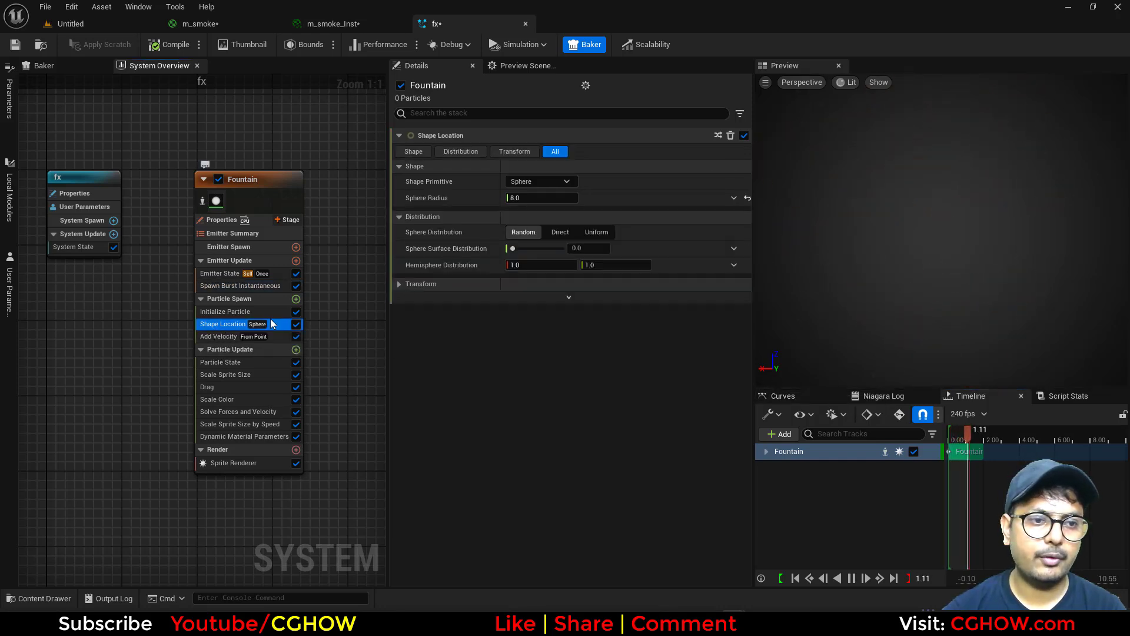
pyautogui.click(590, 231)
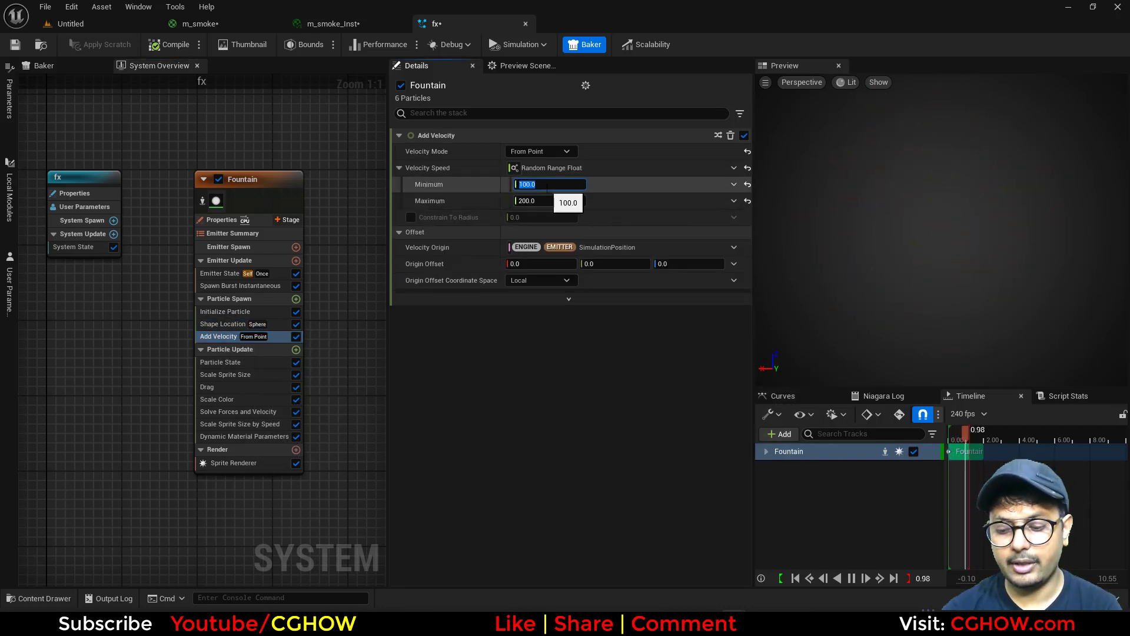
pyautogui.write('180')
pyautogui.press('Return')
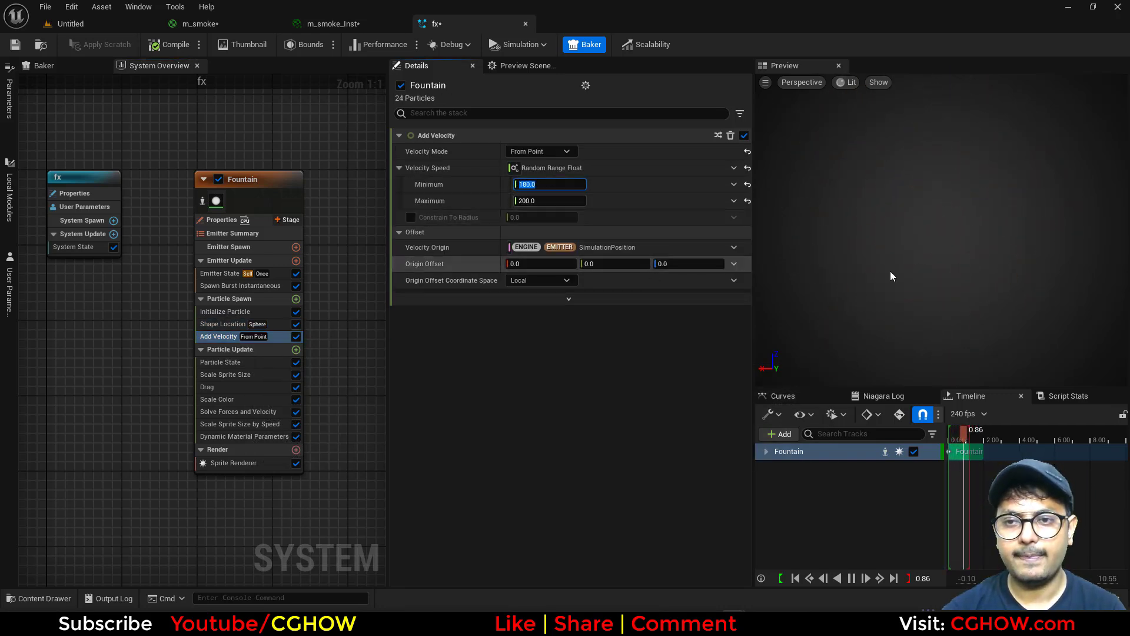
# Set the Drag scale curve value to 10.
pyautogui.click(229, 387)
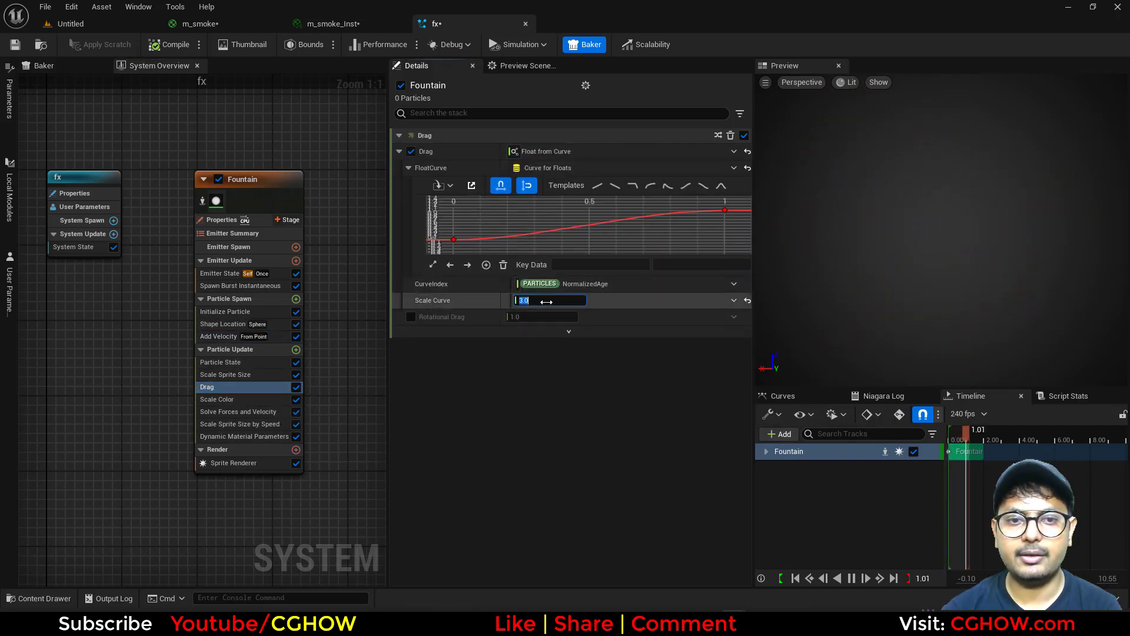
pyautogui.write('5')
pyautogui.press('Return')
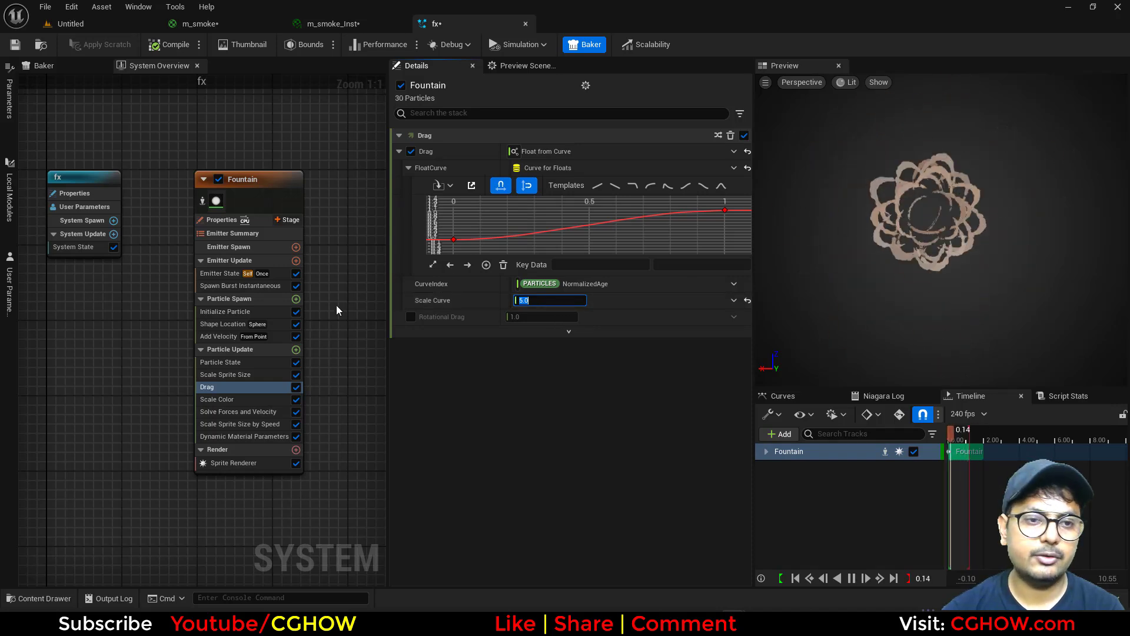
pyautogui.write('10')
pyautogui.press('Return')
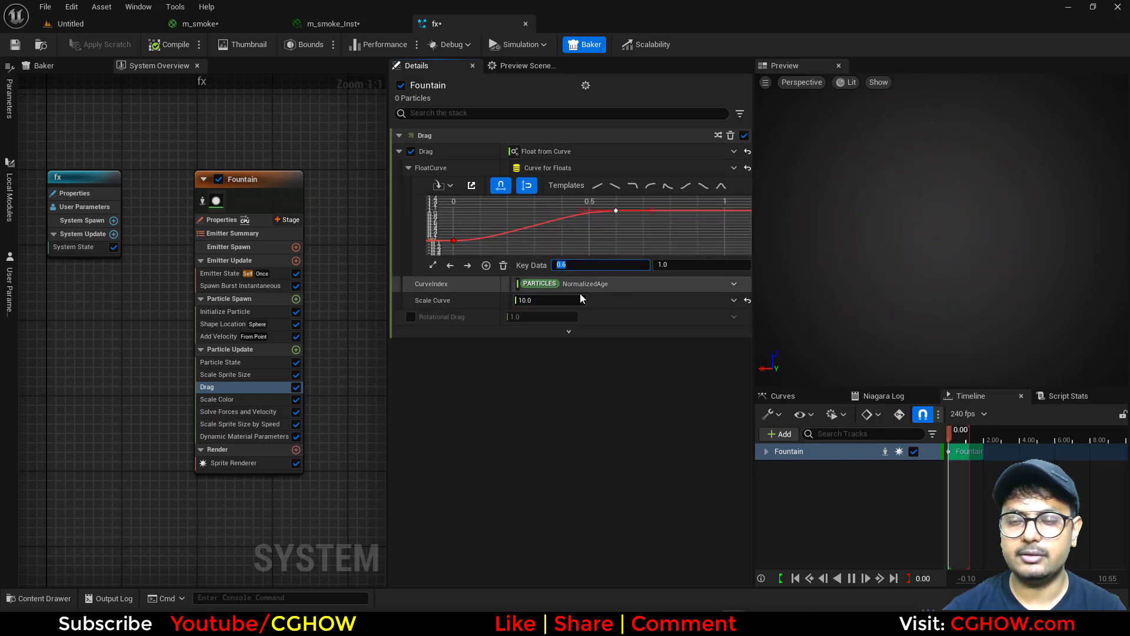
# Make the Dynamic Material Parameters tile a Random Range Float from 0.3 to 1.0.
pyautogui.click(245, 436)
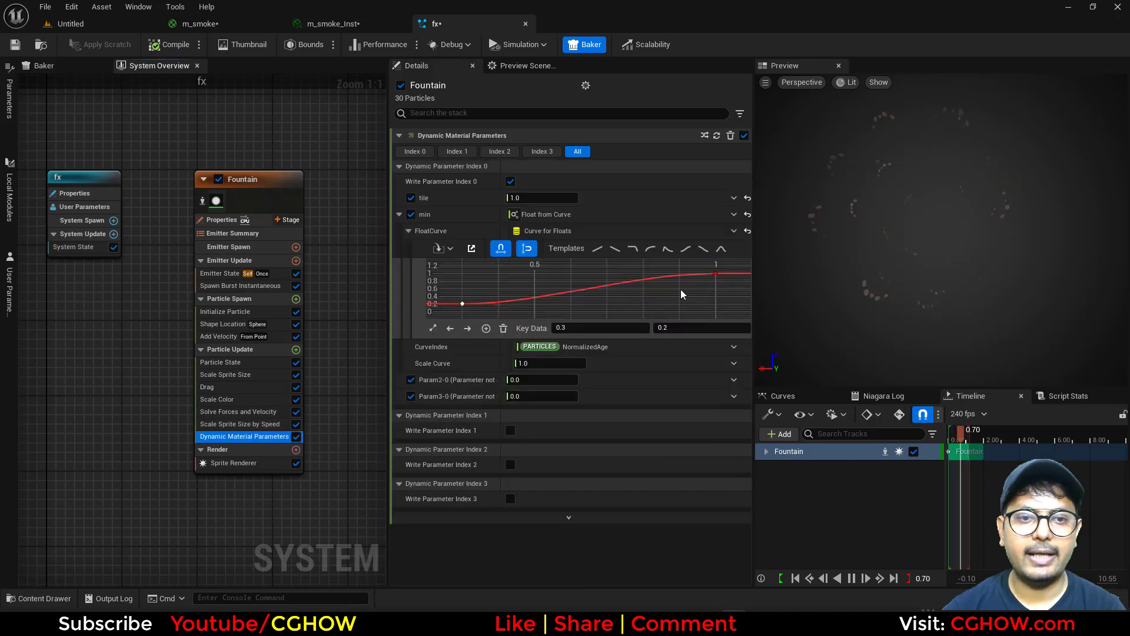
pyautogui.click(734, 199)
pyautogui.write('ran')
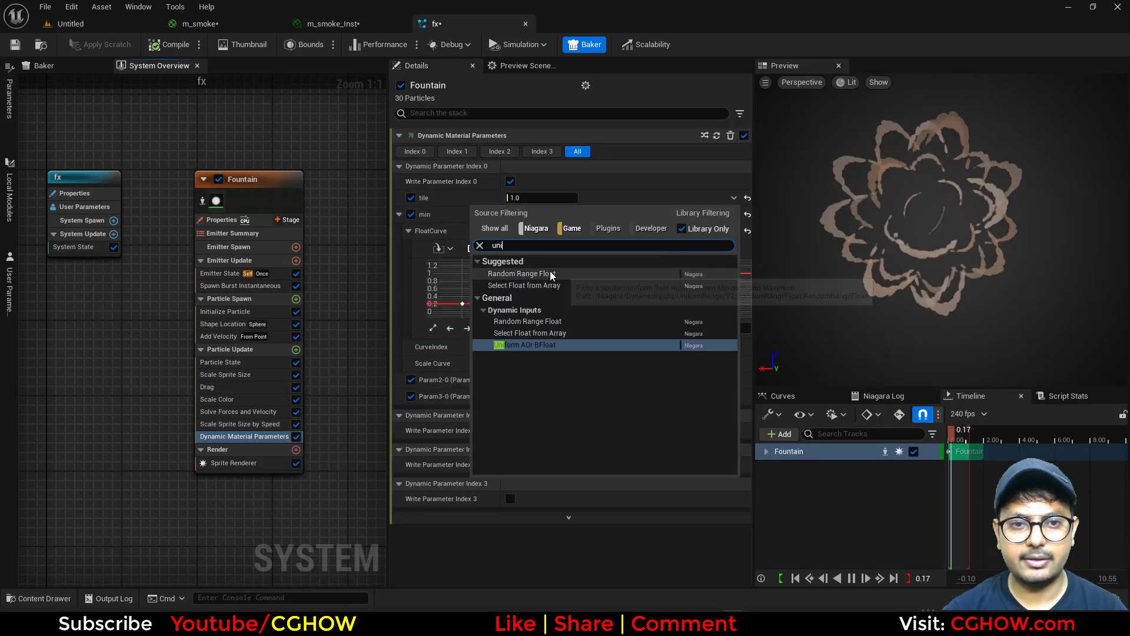
pyautogui.click(550, 273)
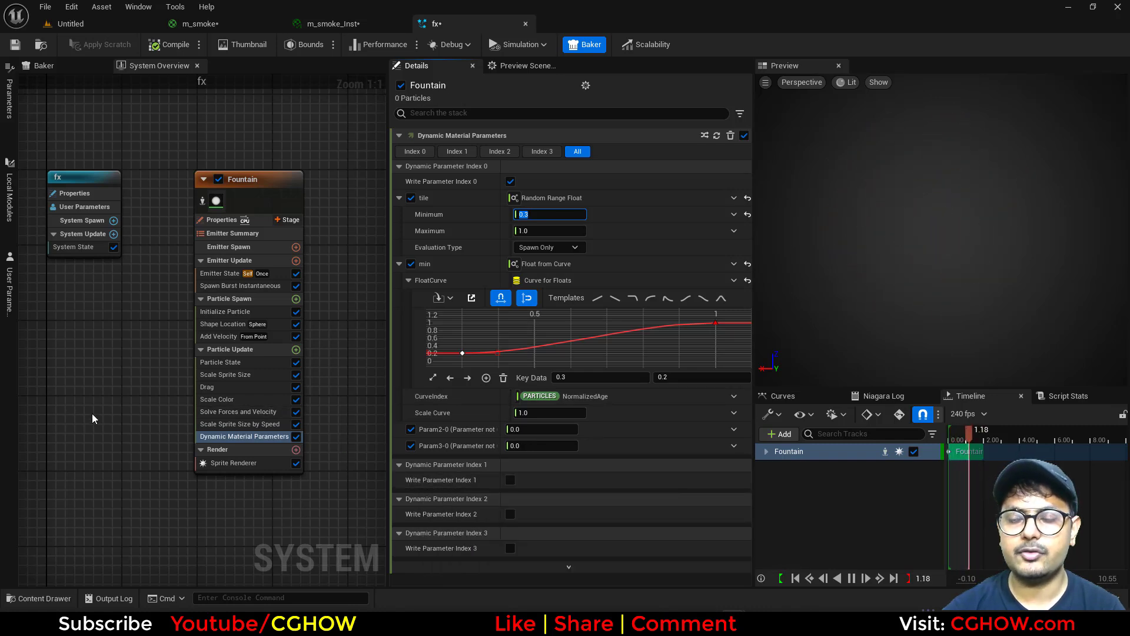
pyautogui.moveTo(93, 362); pyautogui.dragTo(50, 379, button='right')
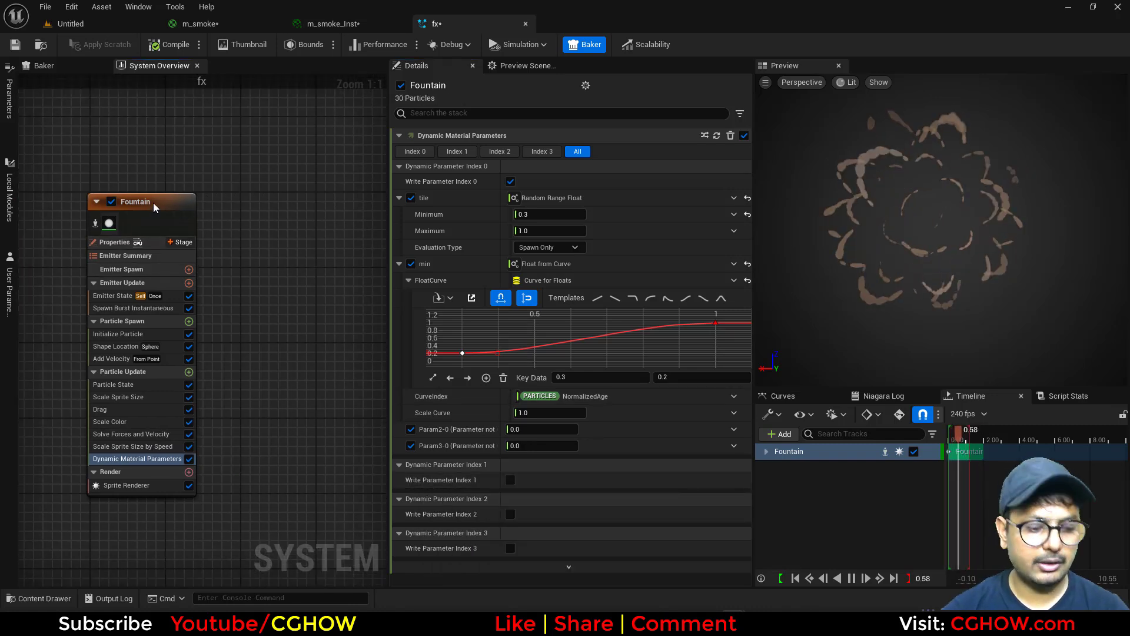
# Duplicate the Fountain emitter as Fountain001 and check its burst and velocity settings.
pyautogui.click(153, 203)
pyautogui.hotkey('ctrl', 'd')
pyautogui.click(276, 298)
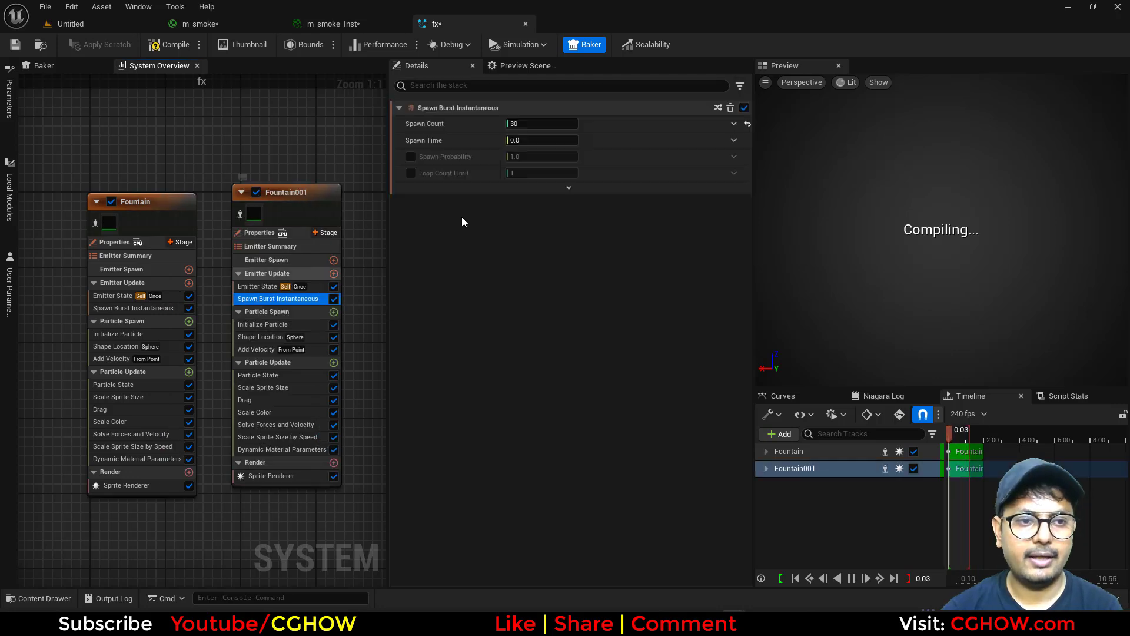
pyautogui.click(269, 348)
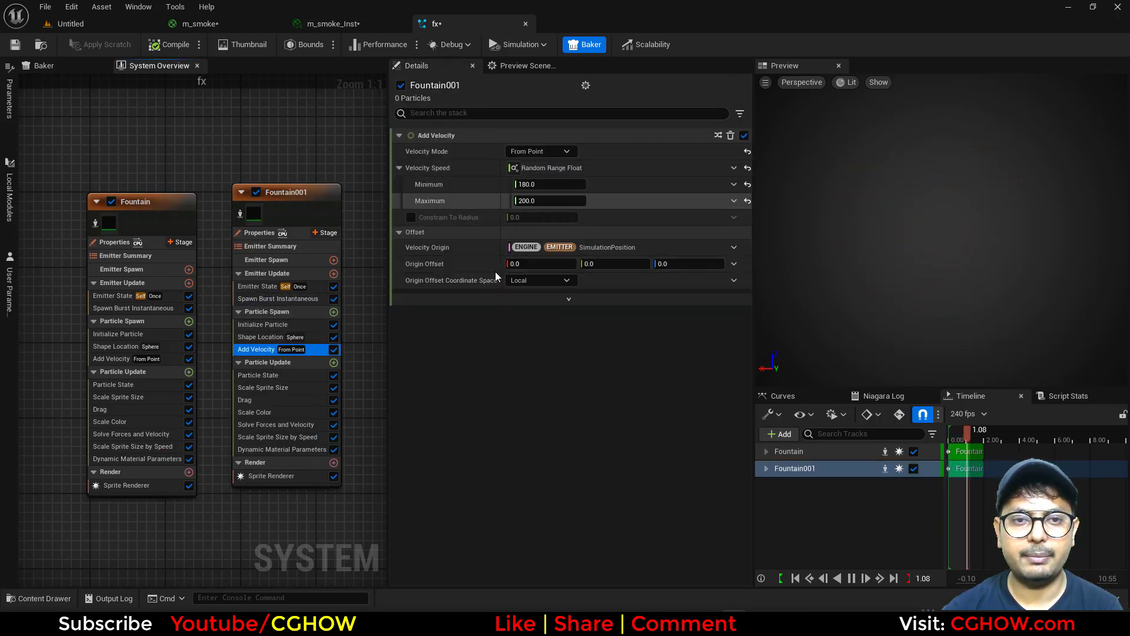
# Set Fountain001's sprite renderer Default Pivot in UV Space to 0.5, 0.8.
pyautogui.click(272, 476)
pyautogui.click(617, 274)
pyautogui.write('0.8')
pyautogui.press('Return')
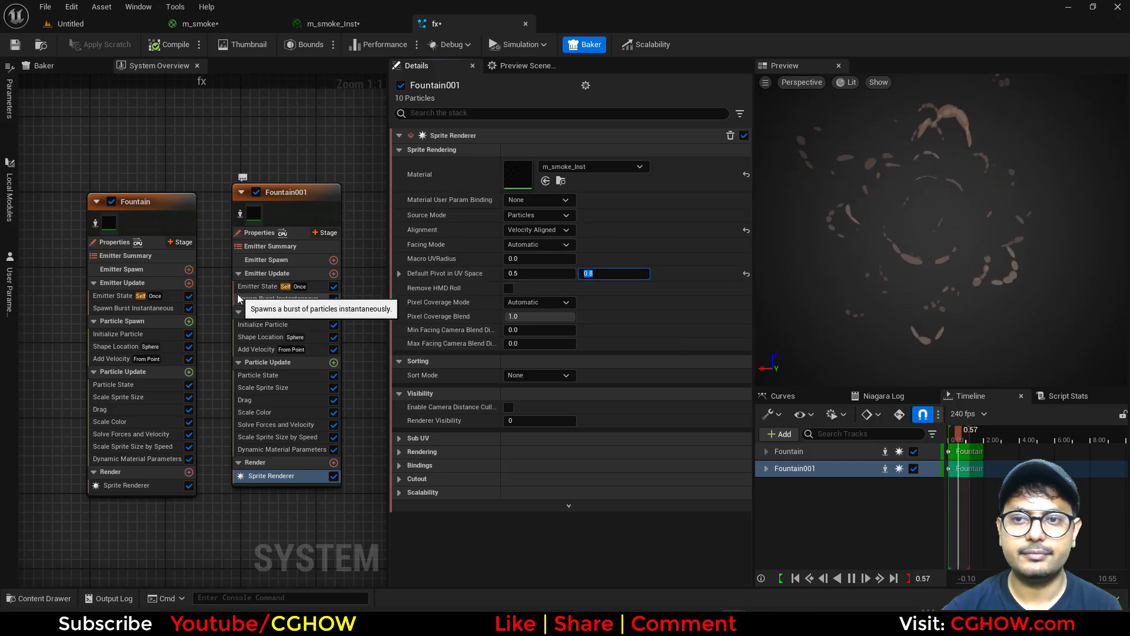
pyautogui.moveTo(216, 176); pyautogui.dragTo(65, 178, button='right')
pyautogui.click(151, 197)
# Paste the emitter as Fountain002 and replace its renderer with a new Velocity Aligned sprite renderer.
pyautogui.click(239, 187)
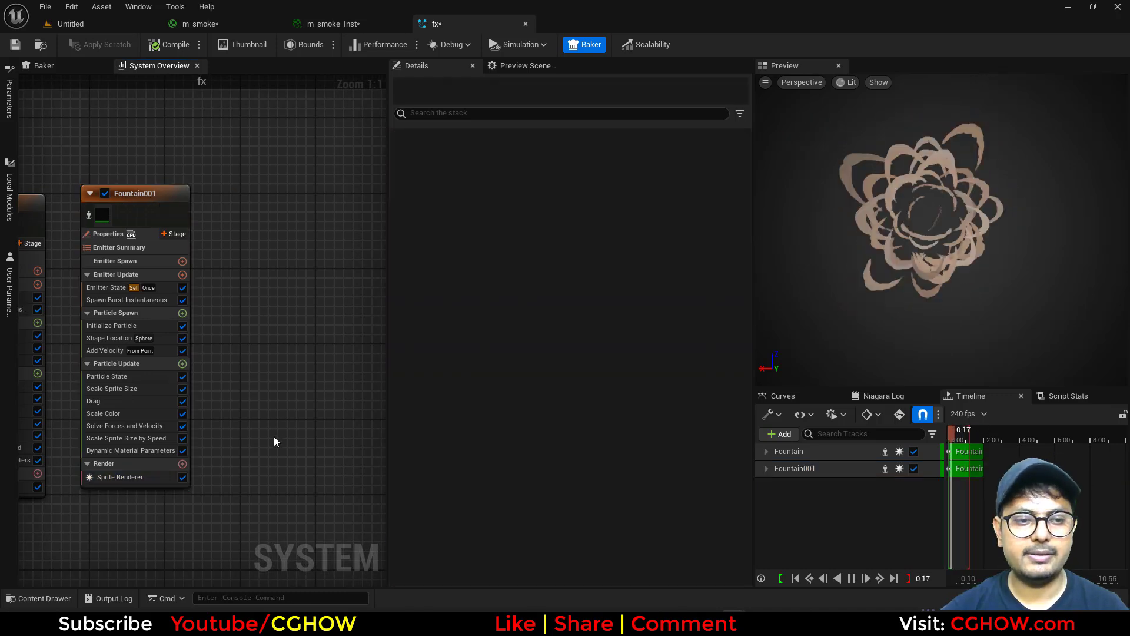
pyautogui.hotkey('ctrl', 'v')
pyautogui.click(295, 471)
pyautogui.press('Delete')
pyautogui.click(333, 454)
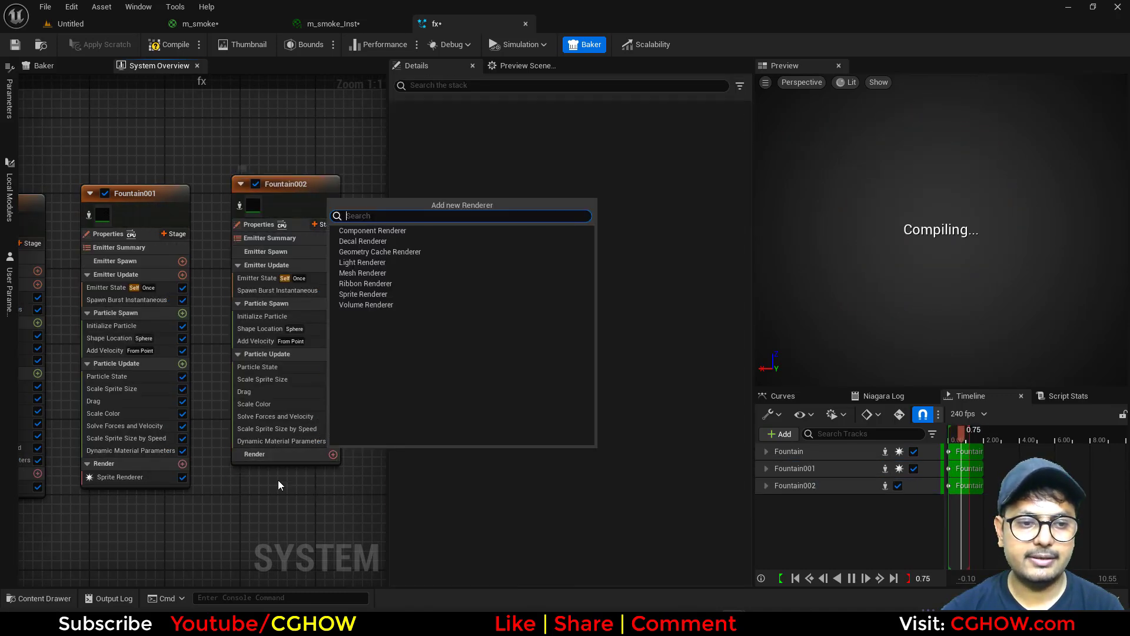
pyautogui.click(360, 293)
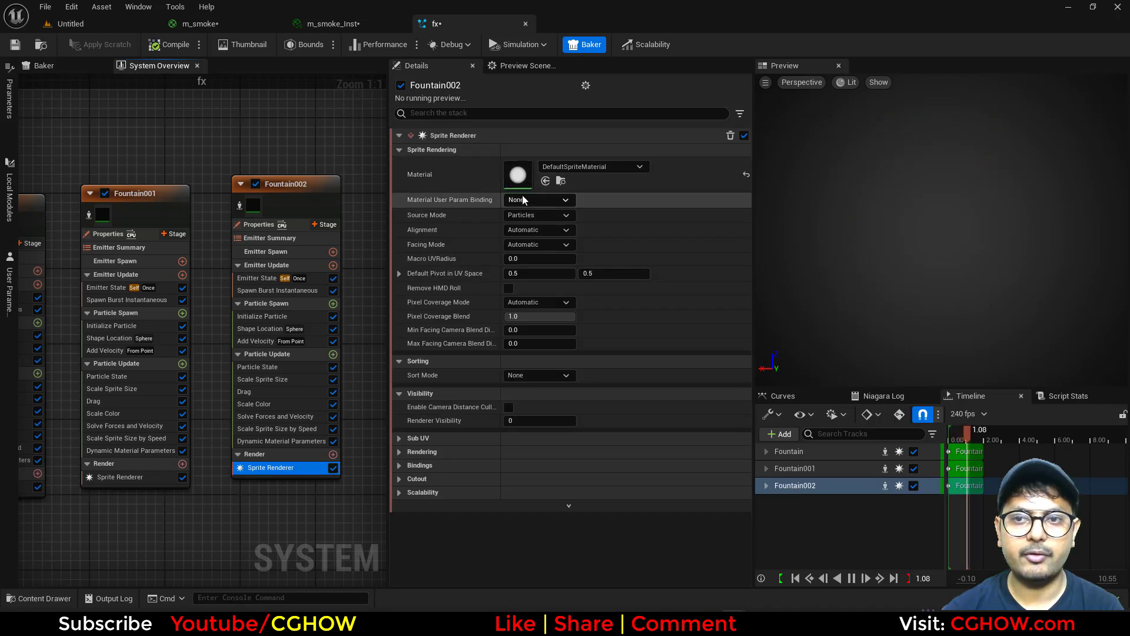
pyautogui.click(522, 233)
pyautogui.click(533, 254)
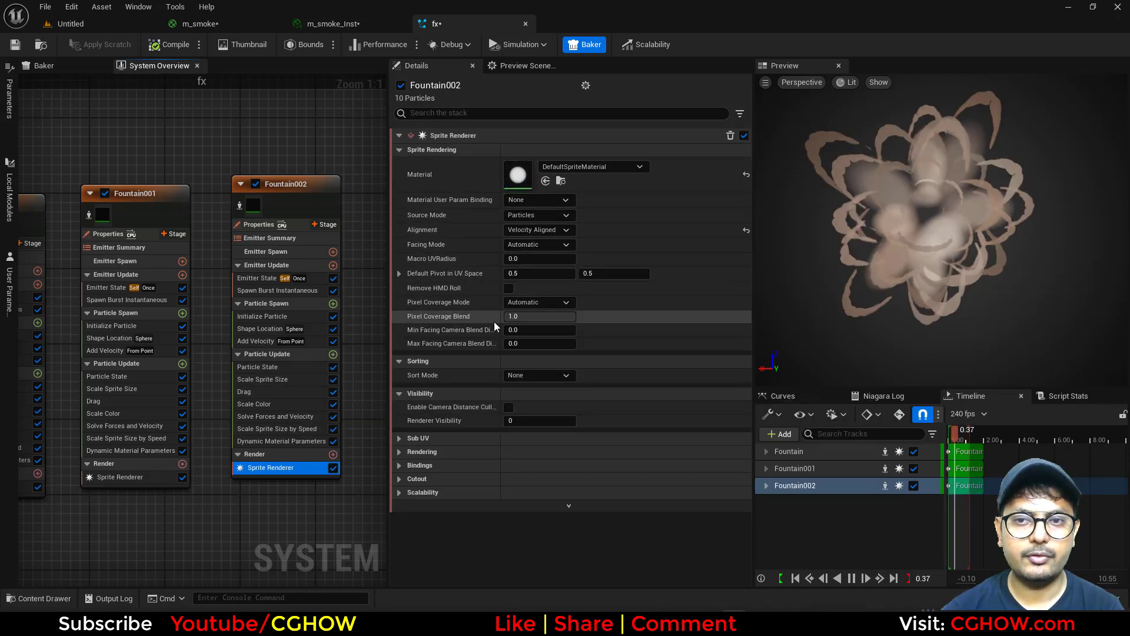
# Set Fountain002's Initialize Particle colour to glowing orange, RGB 37, 7.5, 0.2.
pyautogui.click(269, 318)
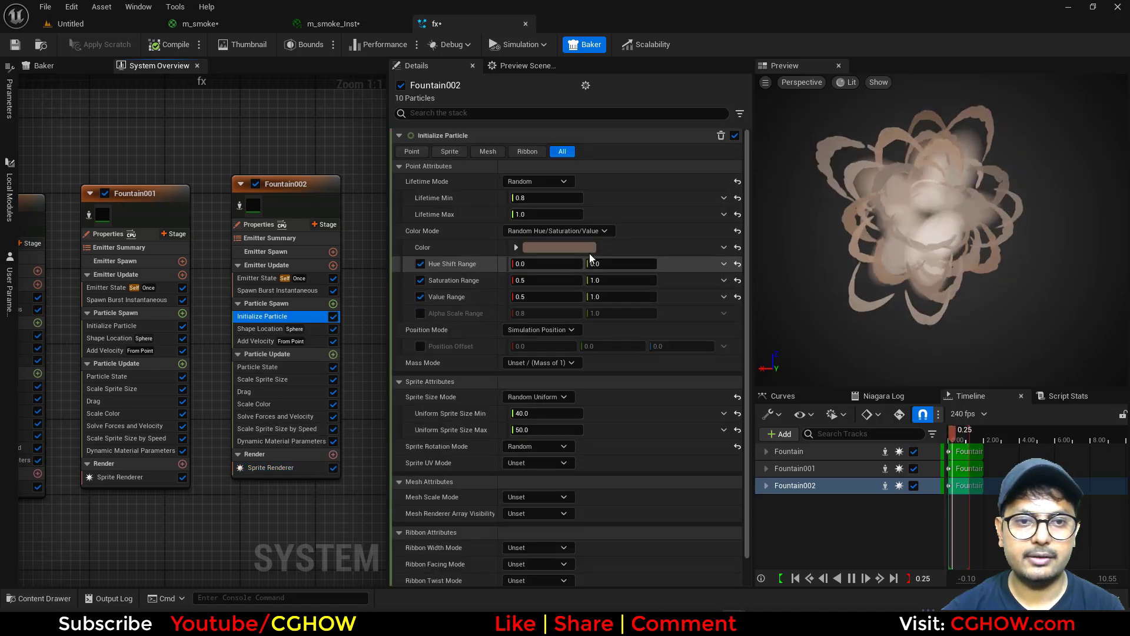
pyautogui.click(564, 246)
pyautogui.click(612, 431)
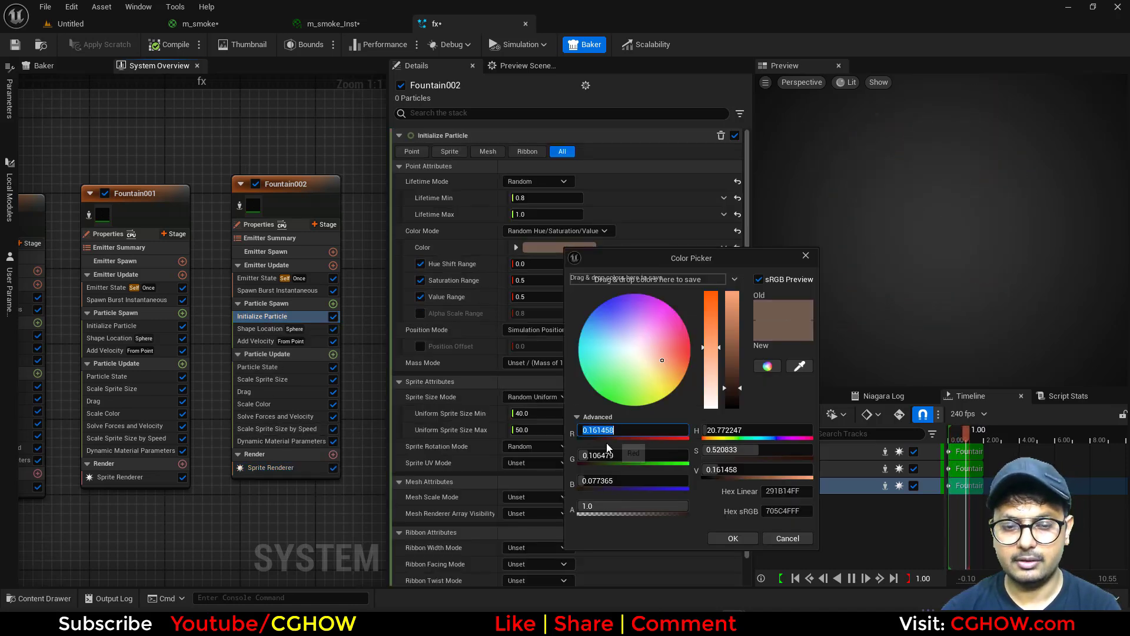
pyautogui.write('3')
pyautogui.press('Return')
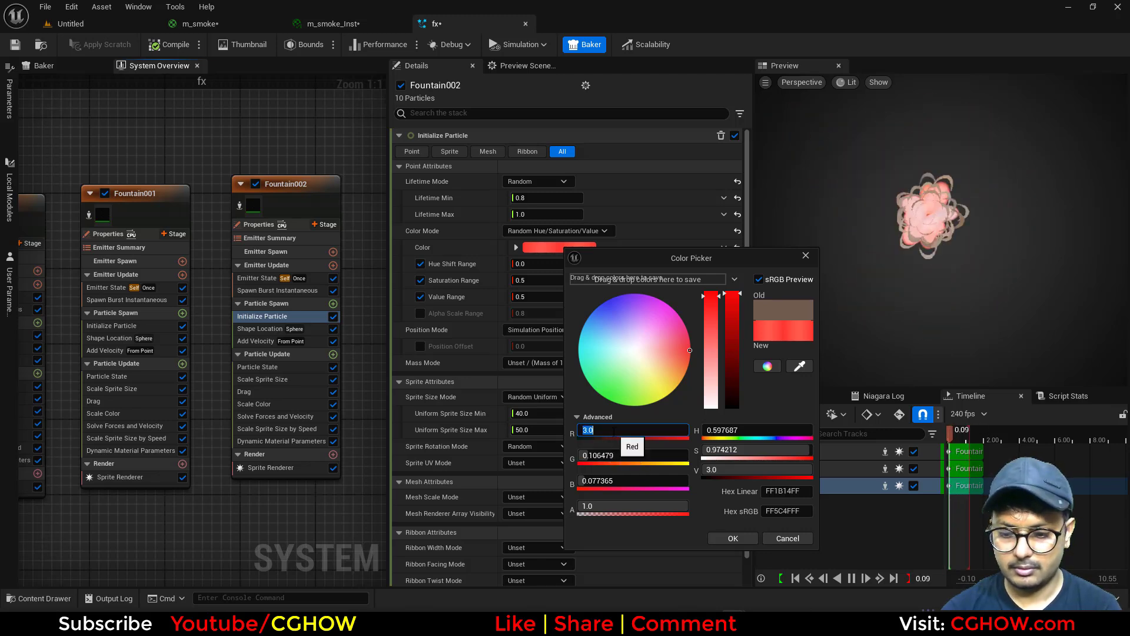
pyautogui.write('.5')
pyautogui.press('Return')
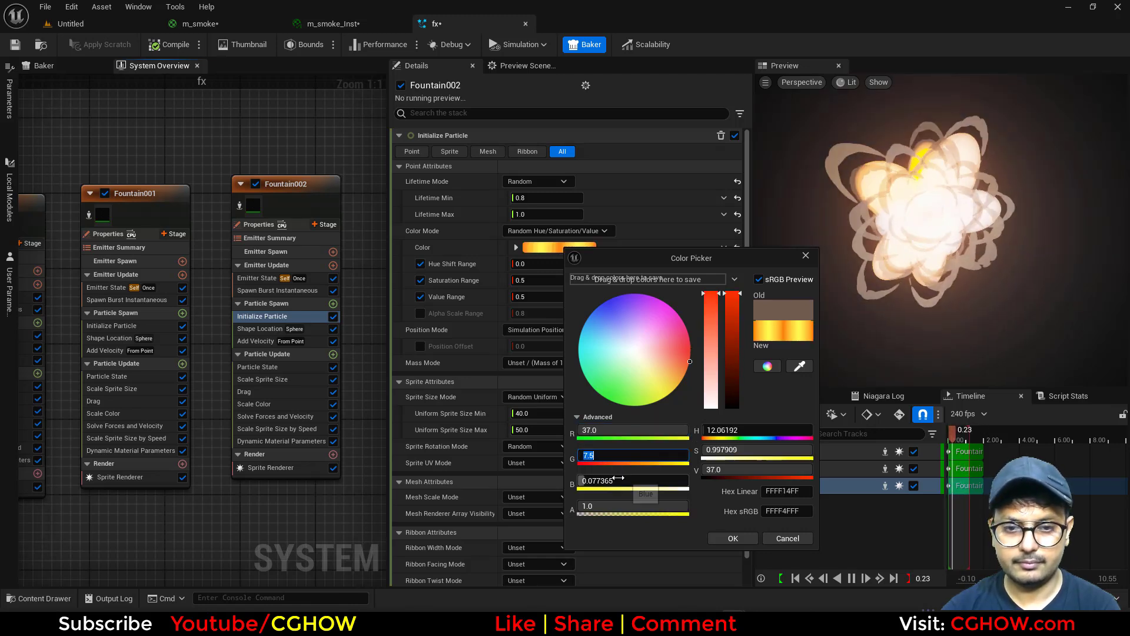
pyautogui.click(624, 481)
pyautogui.write('0.2')
pyautogui.press('Return')
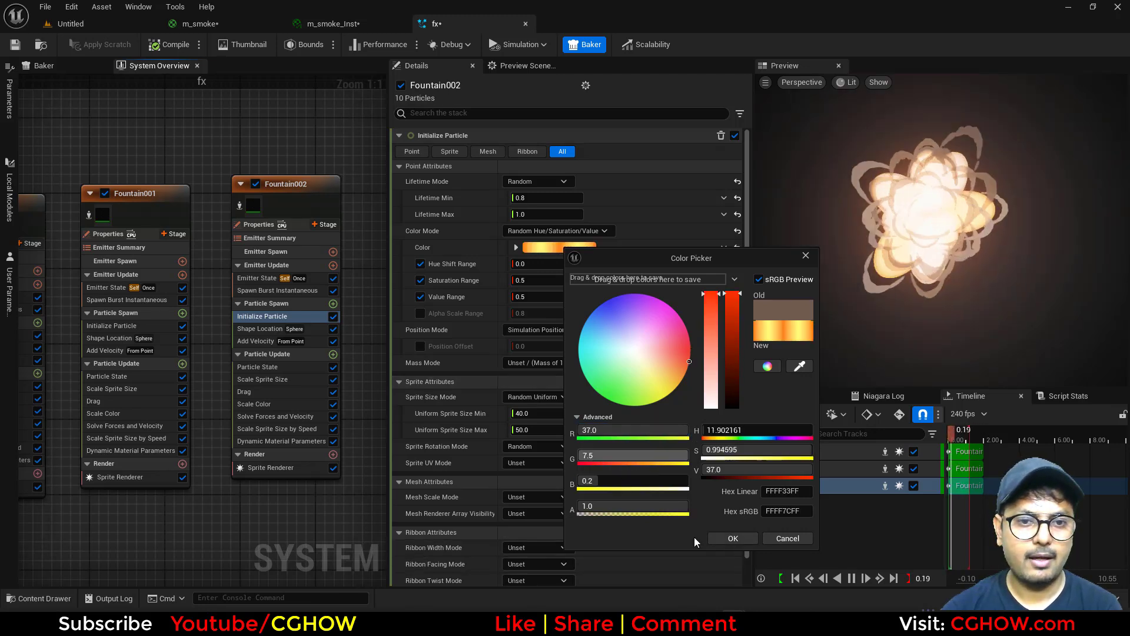
pyautogui.click(733, 538)
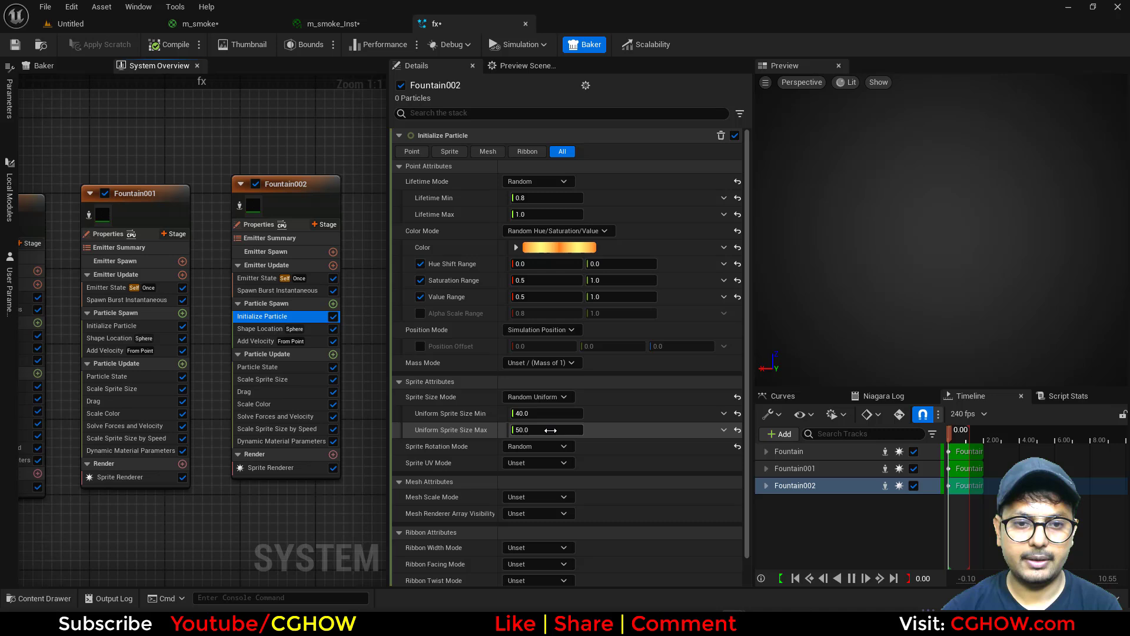
# Switch sprite size mode to Random Non-Uniform with maximum size 51 by 20.
pyautogui.click(537, 397)
pyautogui.click(554, 464)
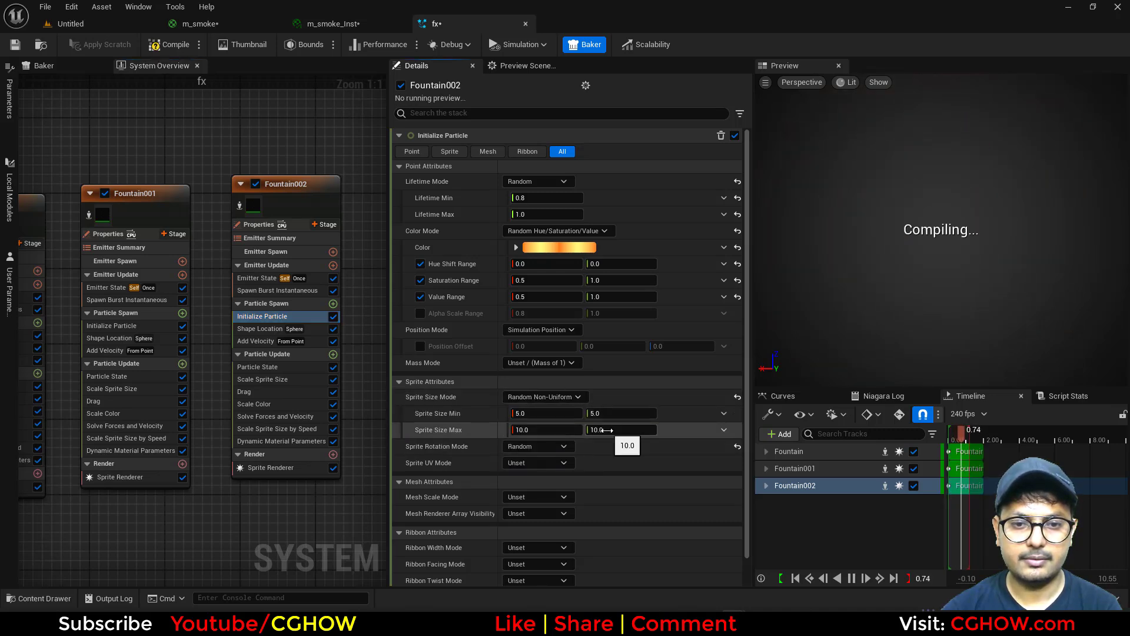
pyautogui.click(538, 430)
pyautogui.write('5')
pyautogui.write('1')
pyautogui.click(587, 431)
pyautogui.write('20')
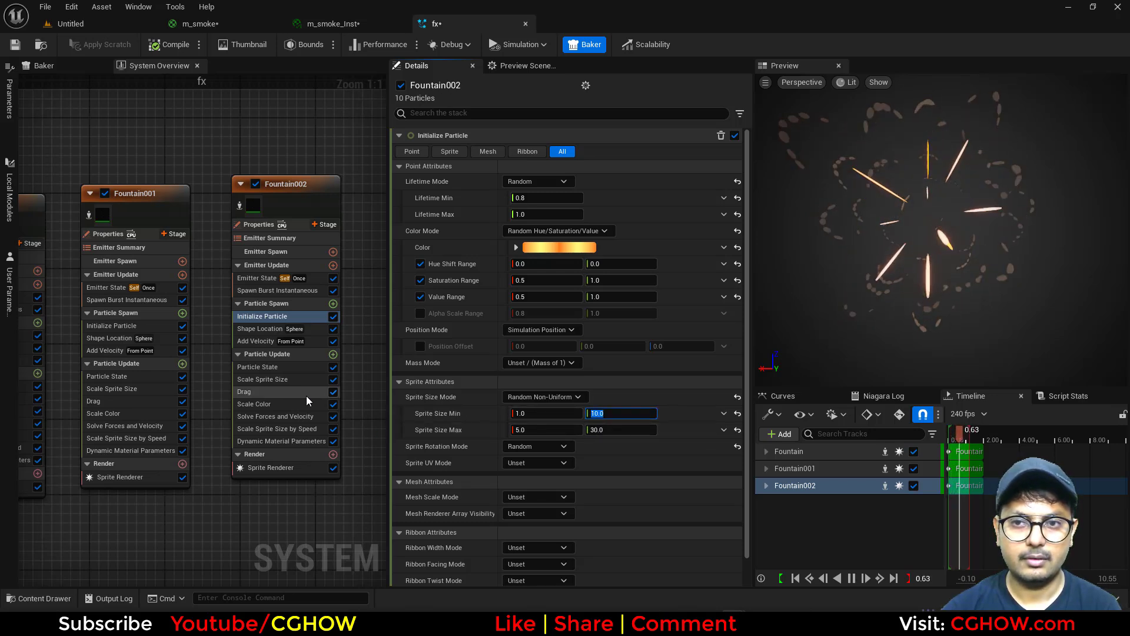
# Set the Drag scale to 2 and flip the size curve so sprites shrink over life.
pyautogui.click(258, 392)
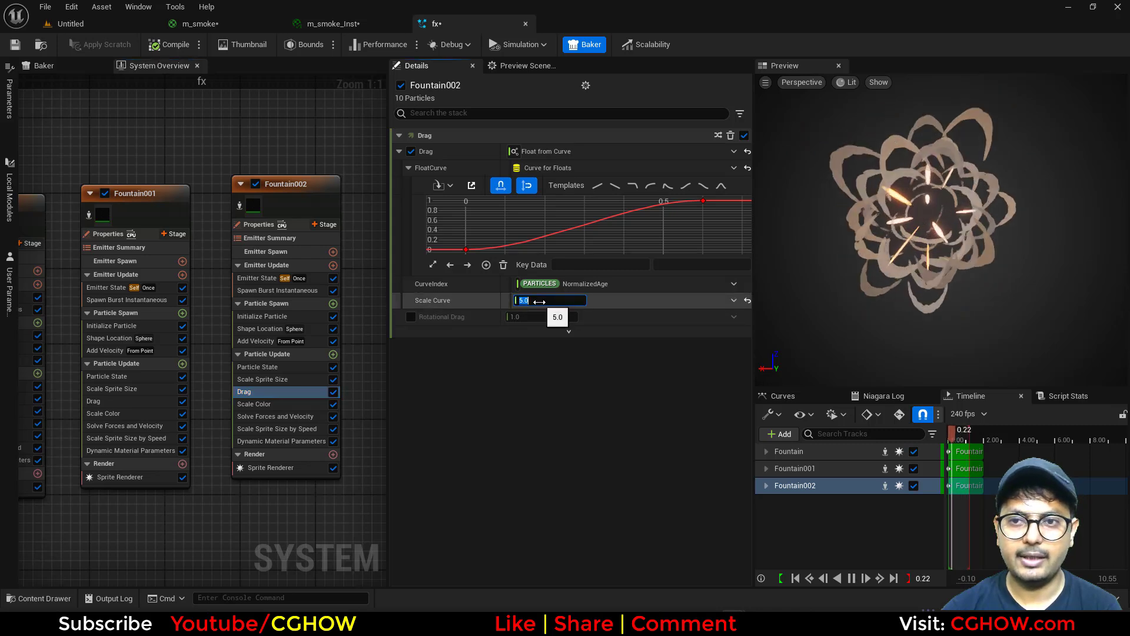
pyautogui.write('2')
pyautogui.press('Return')
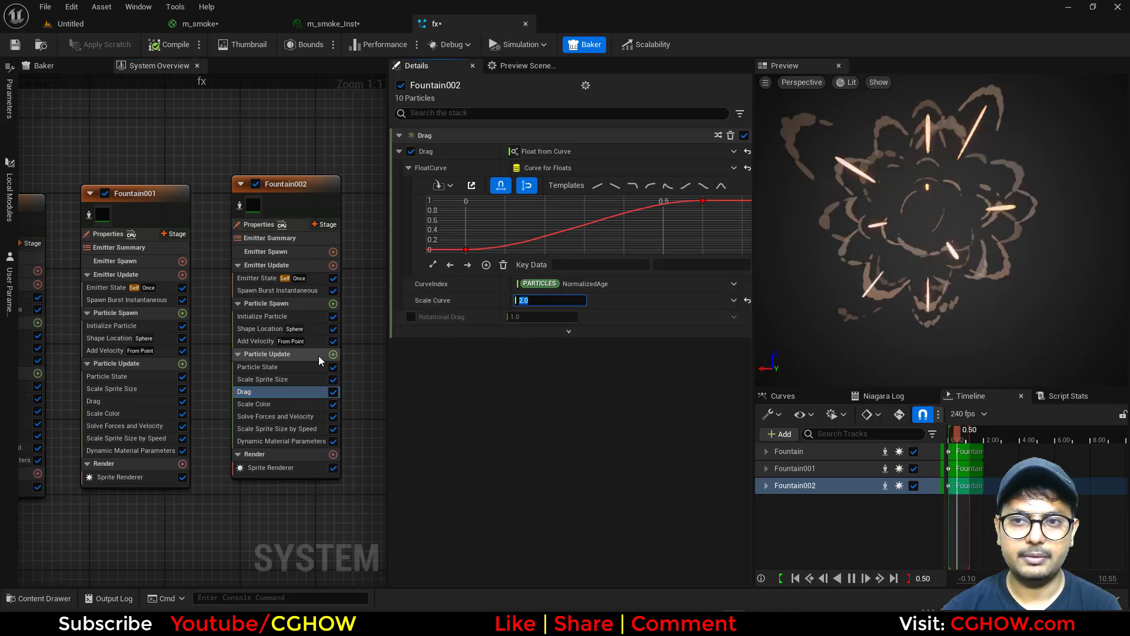
pyautogui.click(279, 380)
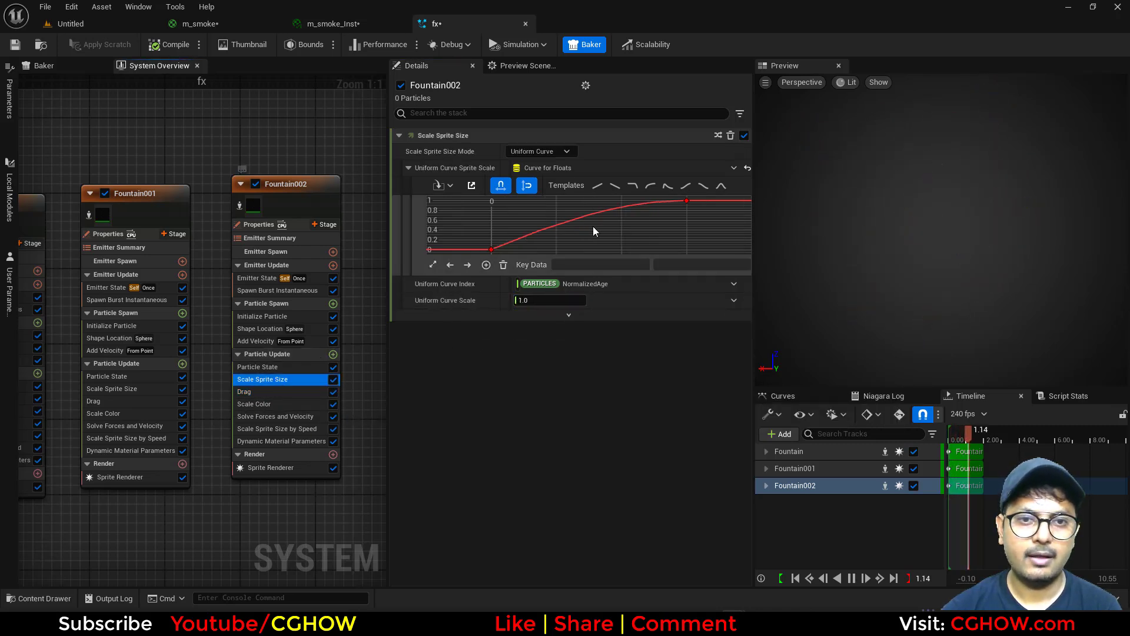
pyautogui.click(700, 186)
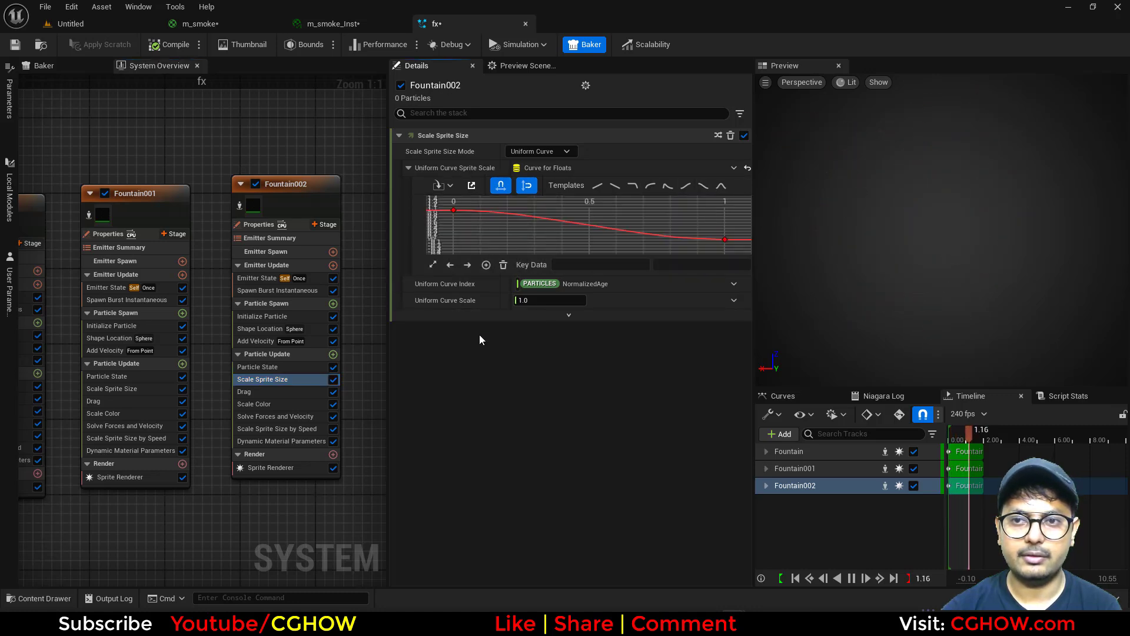
# Set Fountain002's particle lifetime range to 0.4–0.6.
pyautogui.click(288, 318)
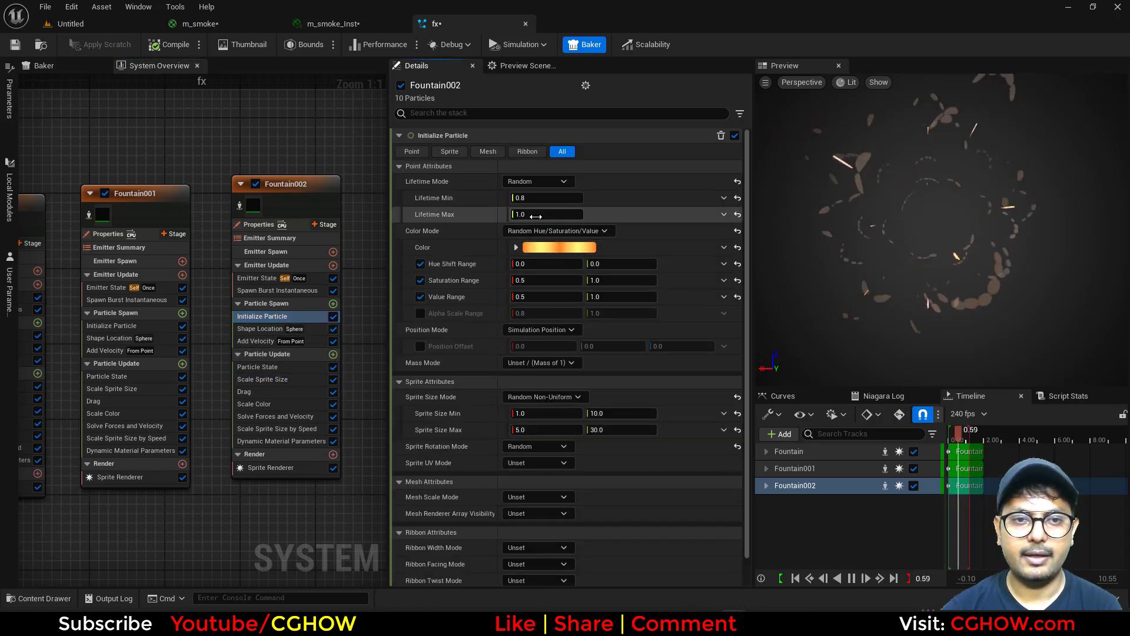
pyautogui.click(535, 210)
pyautogui.write('.6')
pyautogui.press('Return')
pyautogui.click(530, 199)
pyautogui.write('.4')
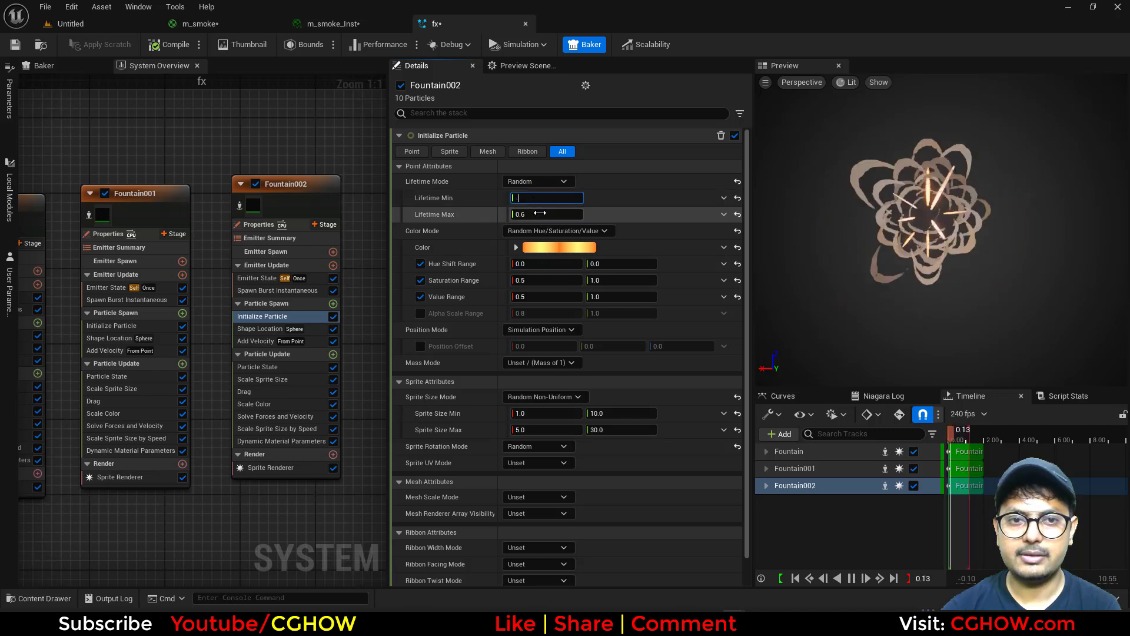
pyautogui.press('Return')
# Set Fountain002's velocity speed range to 30–400.
pyautogui.click(259, 340)
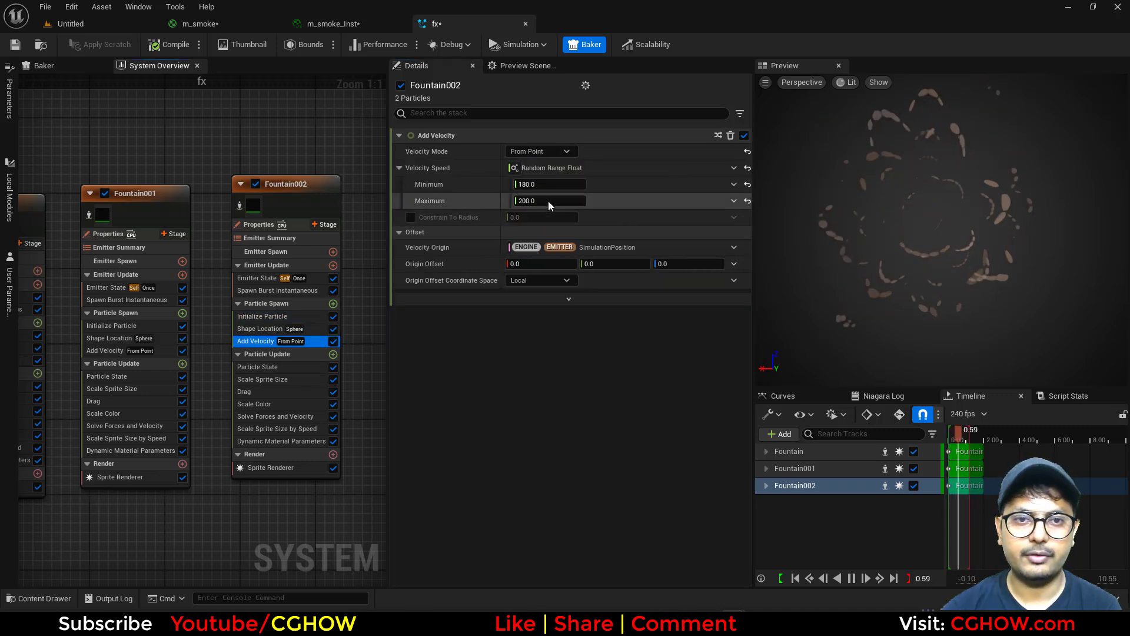
pyautogui.click(543, 201)
pyautogui.write('400')
pyautogui.press('Return')
pyautogui.click(538, 184)
pyautogui.write('30')
# Set Fountain002's burst spawn count to 30.
pyautogui.click(279, 290)
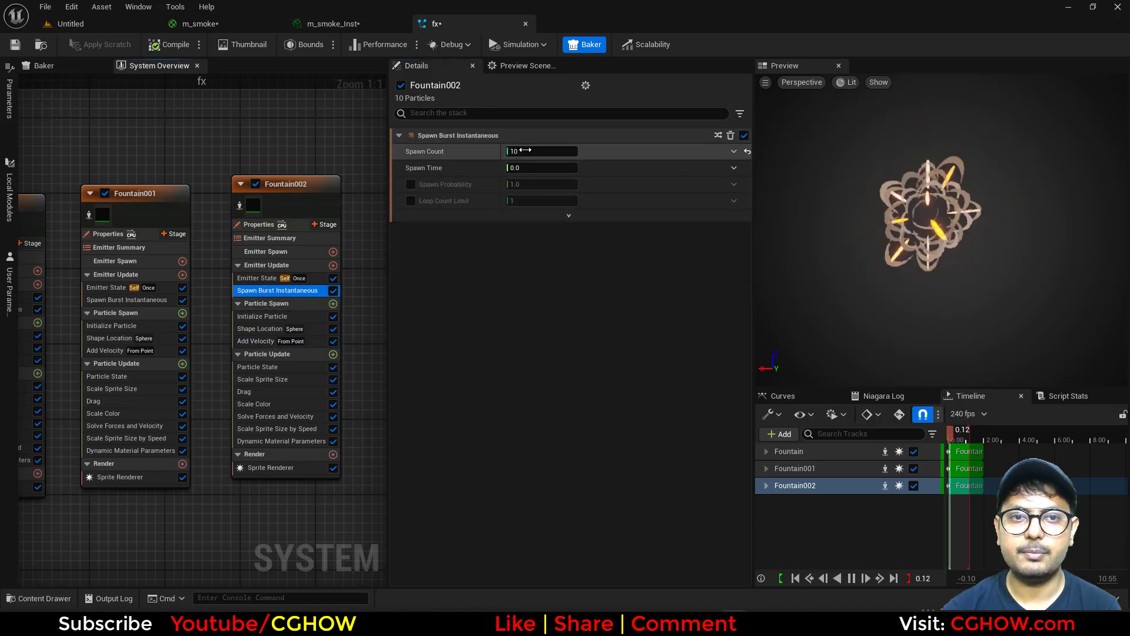
pyautogui.click(530, 151)
pyautogui.write('50')
pyautogui.press('Return')
pyautogui.write('30')
pyautogui.press('Return')
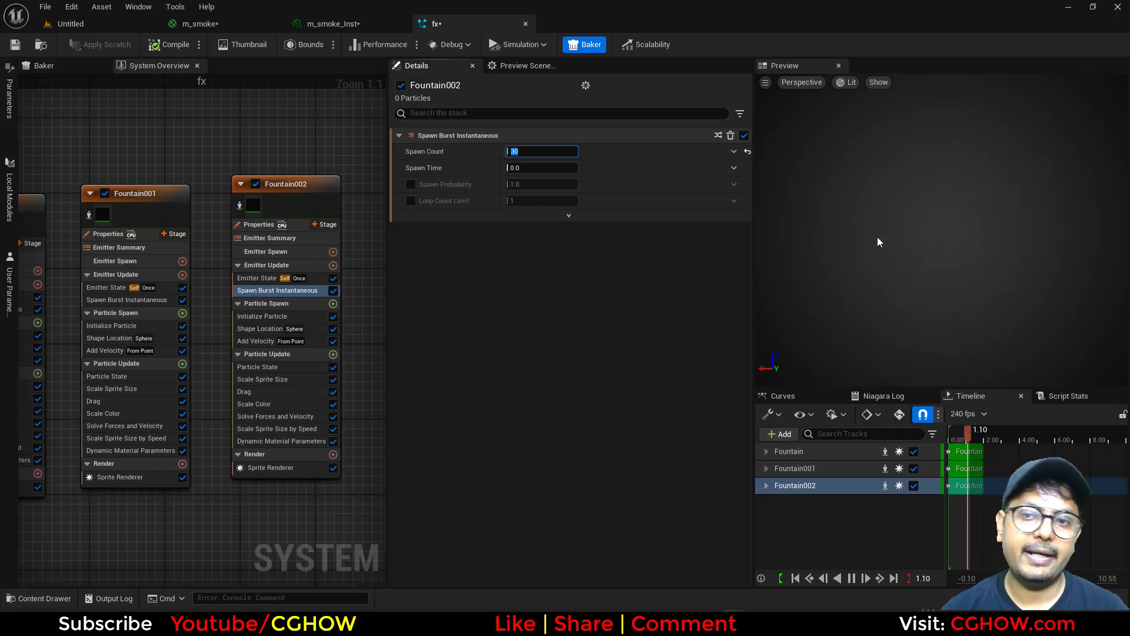
pyautogui.click(935, 236)
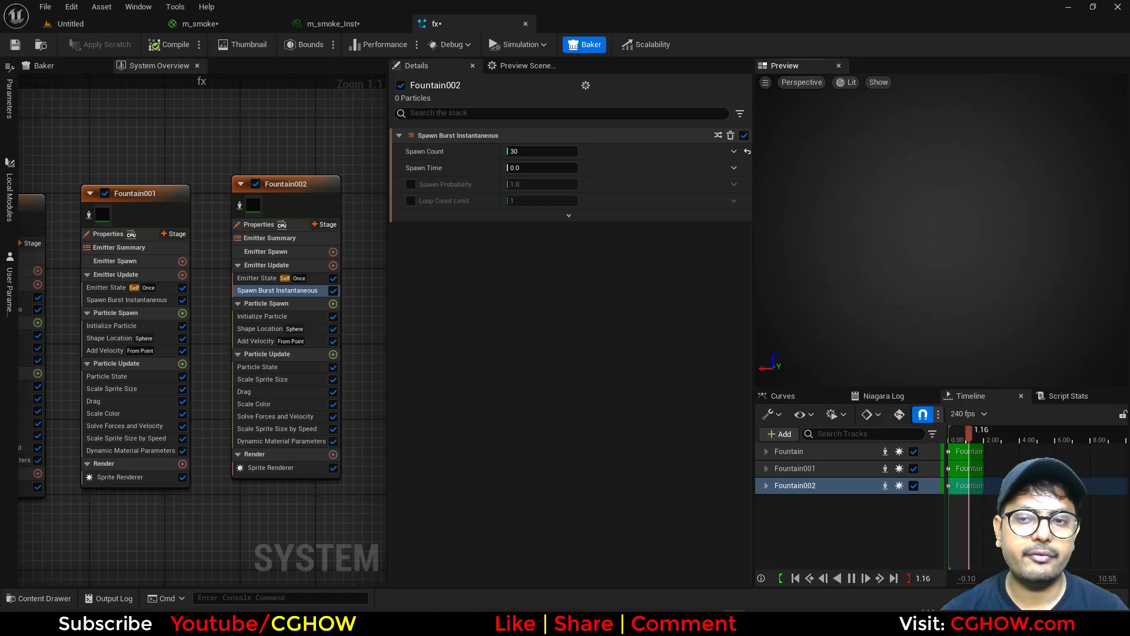
pyautogui.moveTo(206, 509); pyautogui.dragTo(350, 457, button='right')
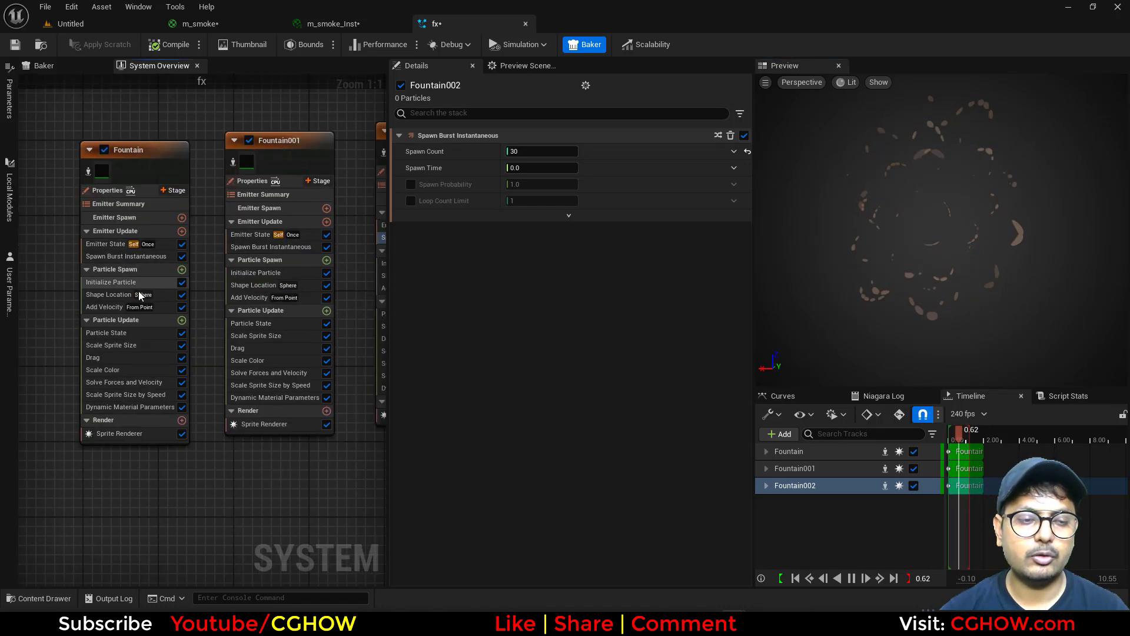